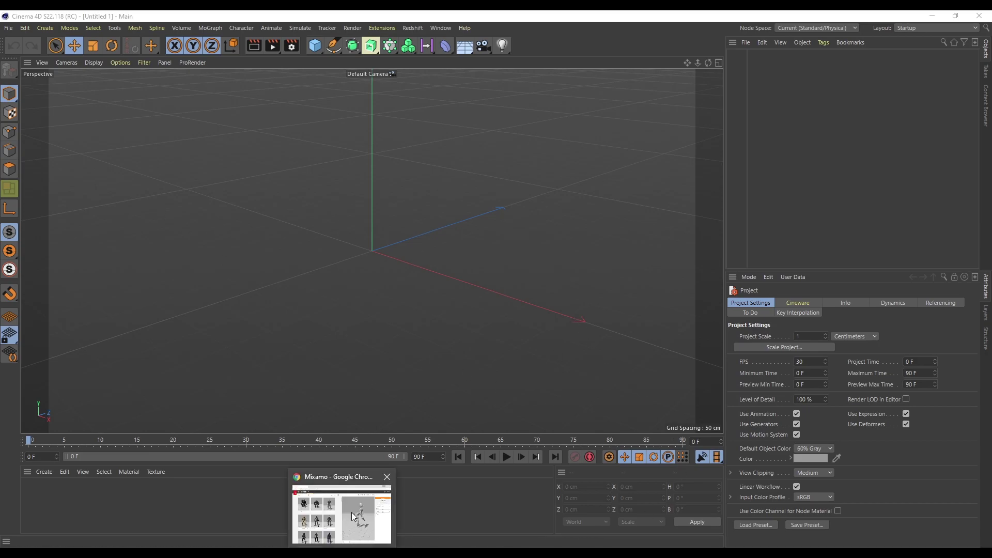
Bring the Mixamo browser forward and switch to the Animations library.
click(366, 514)
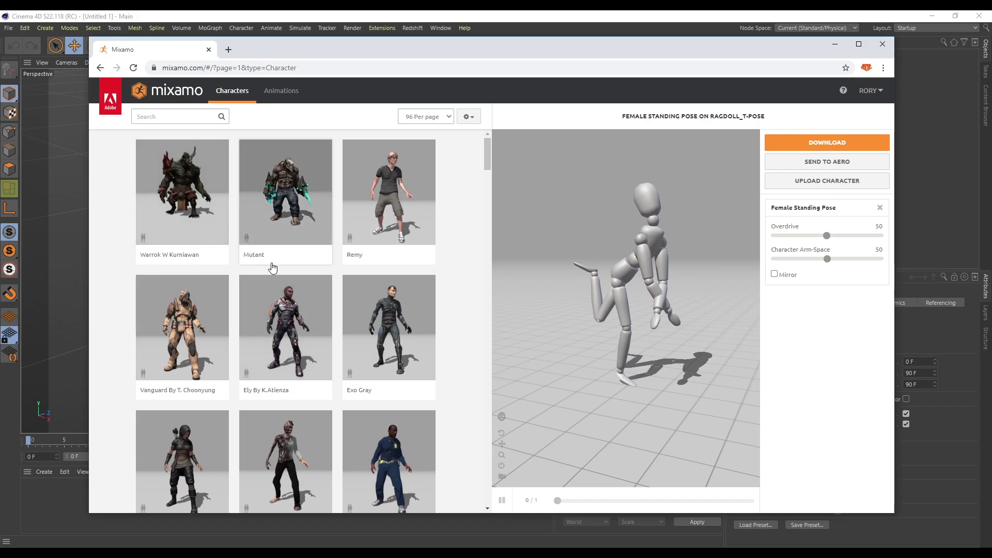
scroll(328, 258, down, 8)
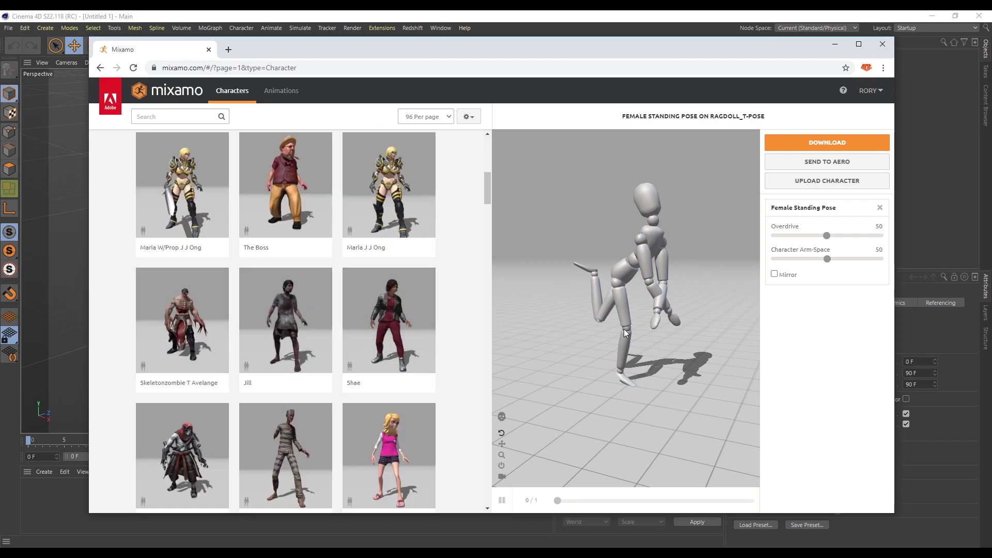
scroll(315, 284, down, 13)
scroll(336, 430, up, 20)
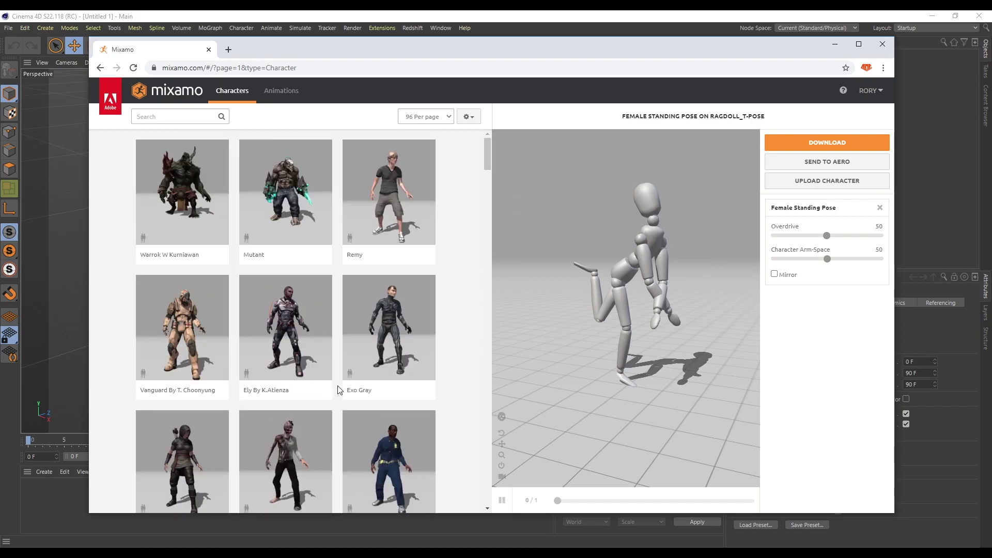
click(281, 90)
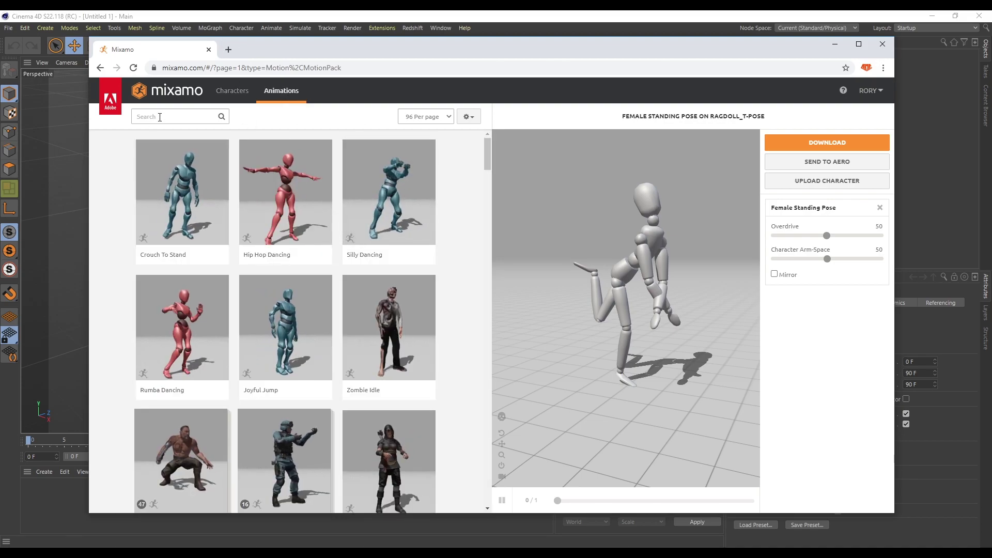
Search the animations for 'happy walking' and scroll to the Happy Walk result.
click(160, 117)
text(wallking)
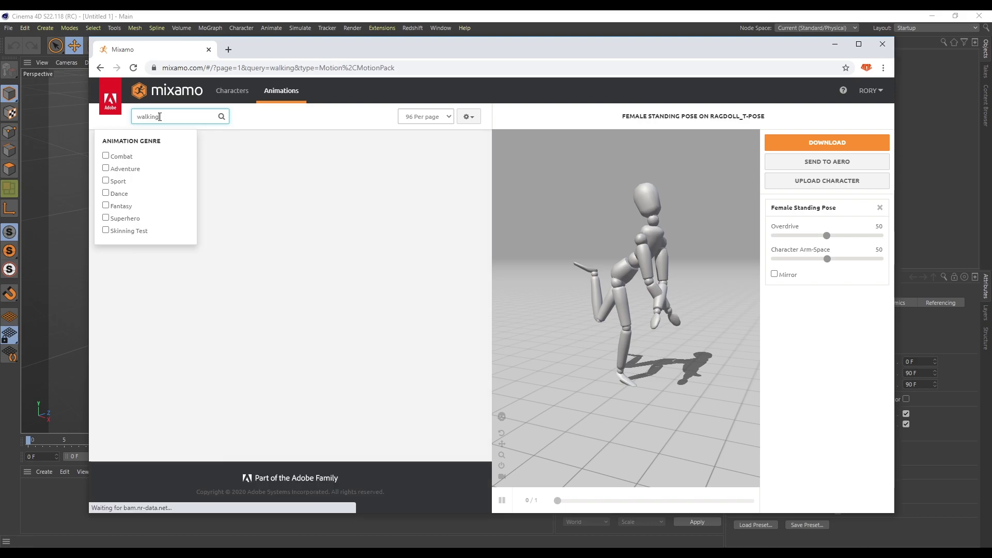
scroll(321, 331, down, 8)
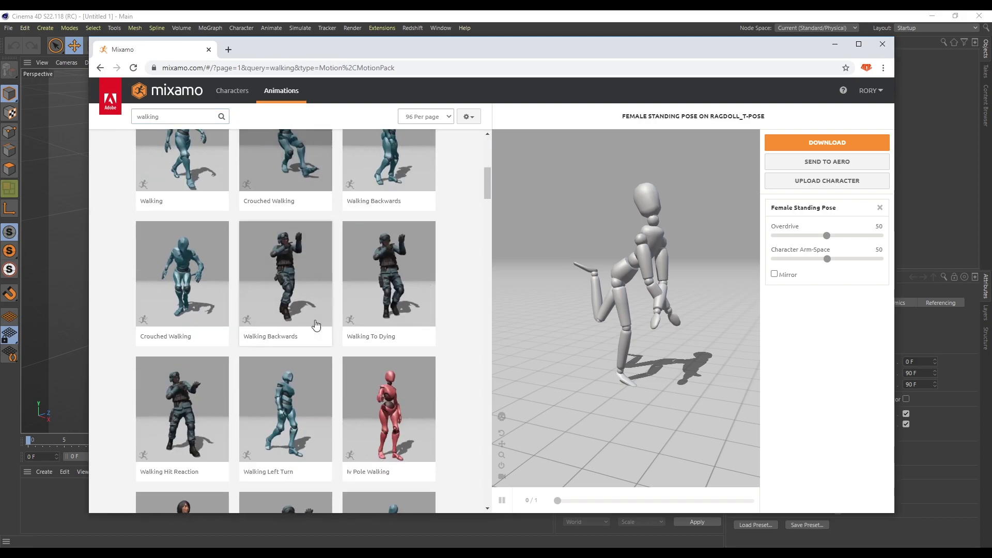
scroll(310, 330, down, 7)
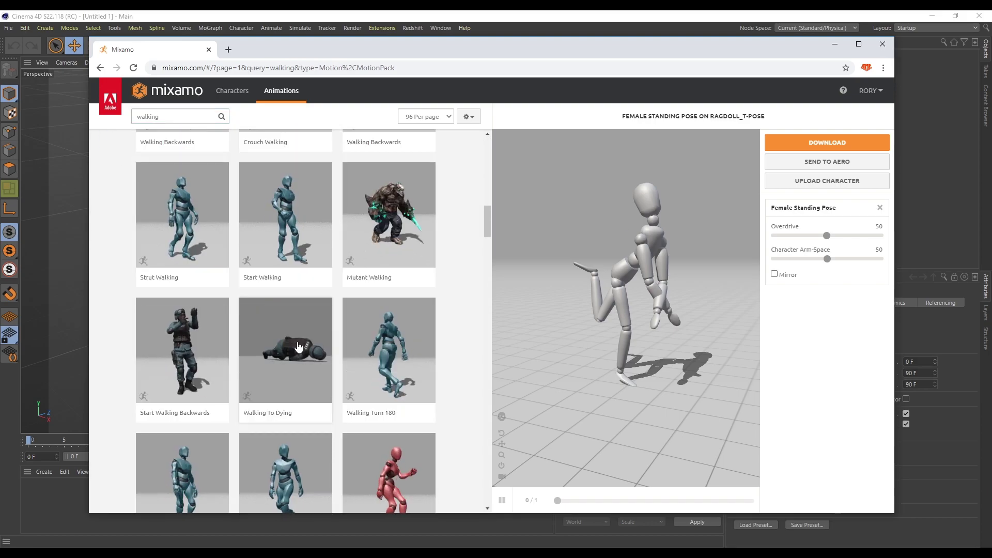
scroll(298, 346, down, 3)
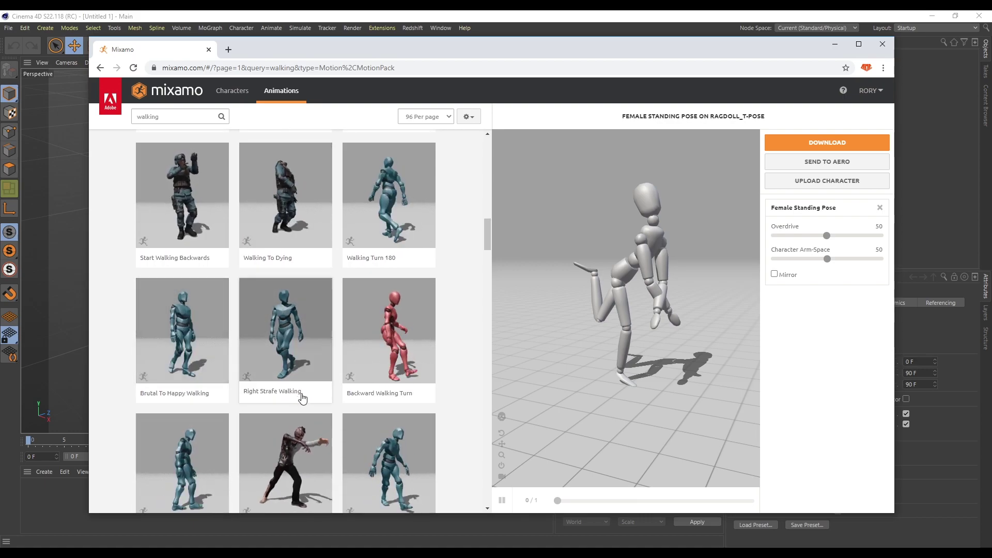
scroll(307, 372, down, 1)
scroll(307, 373, down, 4)
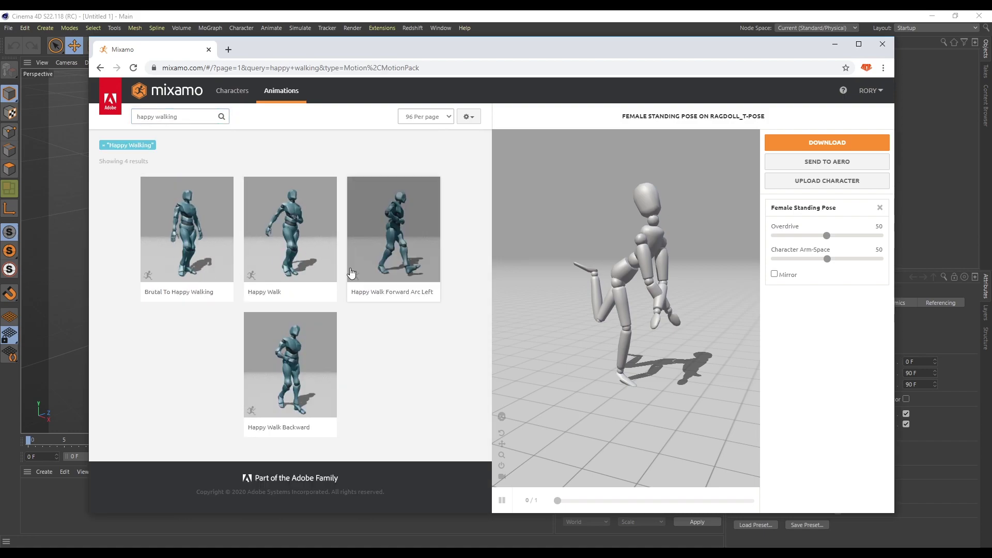
Preview Happy Walk, set it In Place, and open its FBX With Skin 30 fps download settings.
click(296, 229)
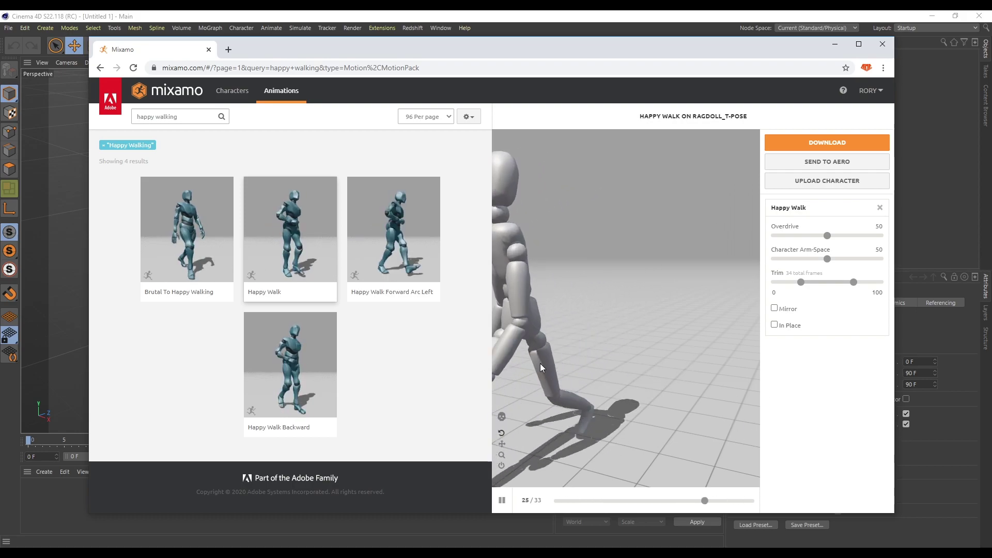
click(774, 325)
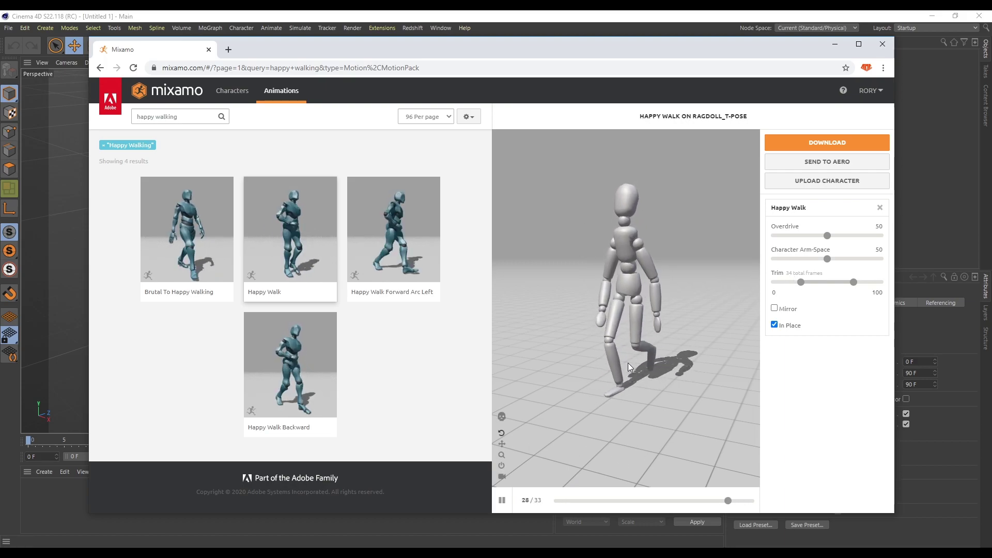
click(833, 144)
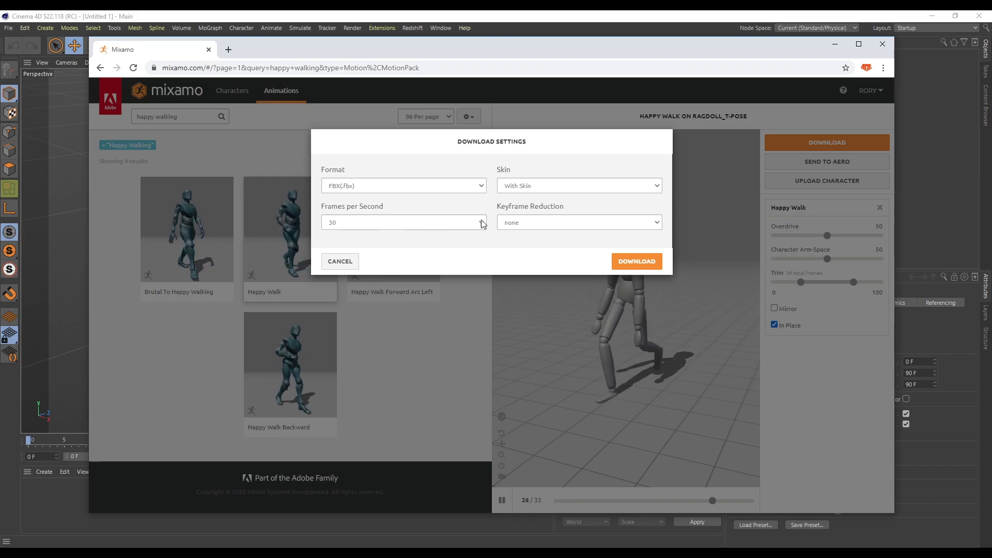
Download Happy Walk.fbx and import it into Cinema 4D with the default FBX settings.
click(637, 261)
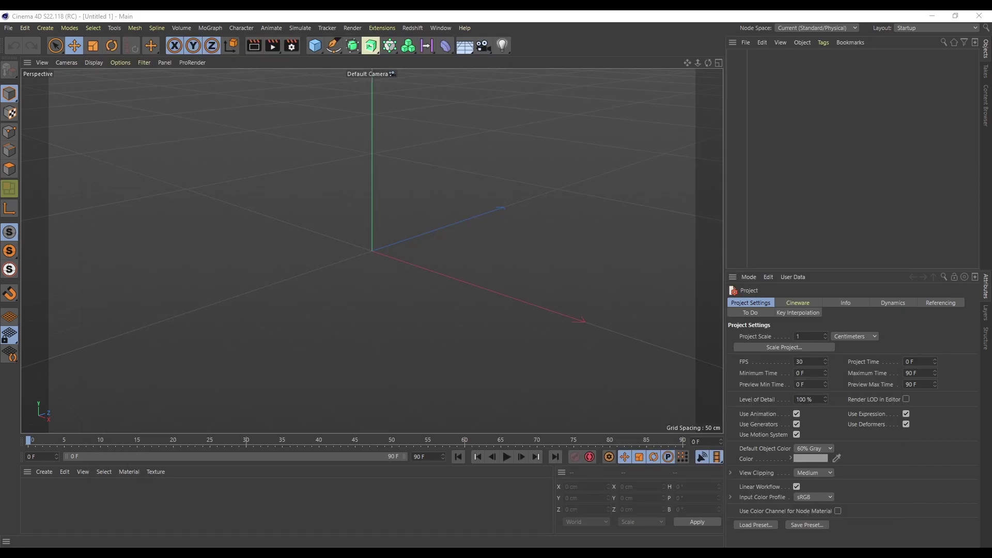
drag(259, 261, 254, 235)
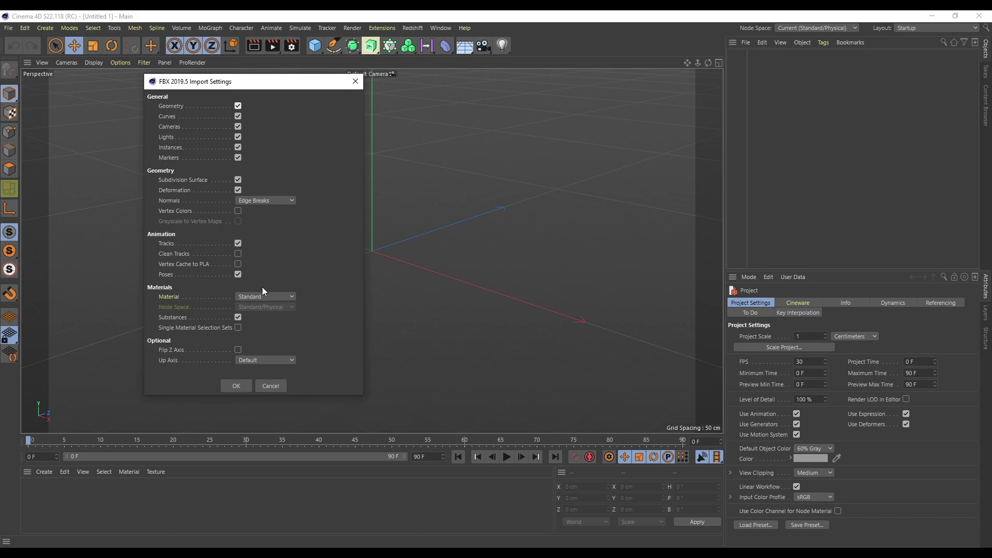
click(235, 386)
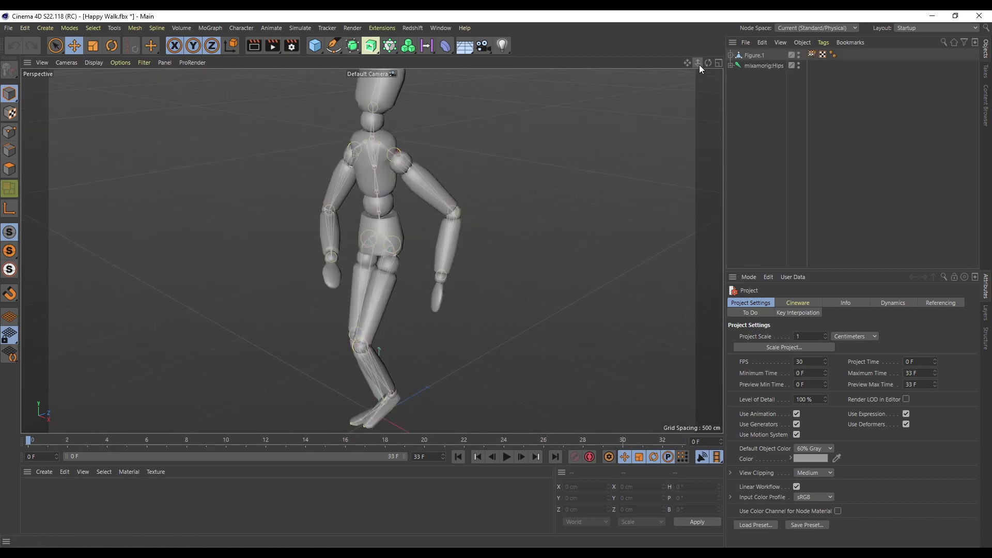
Add and then delete a test cube, and zoom the view onto the figure.
click(314, 45)
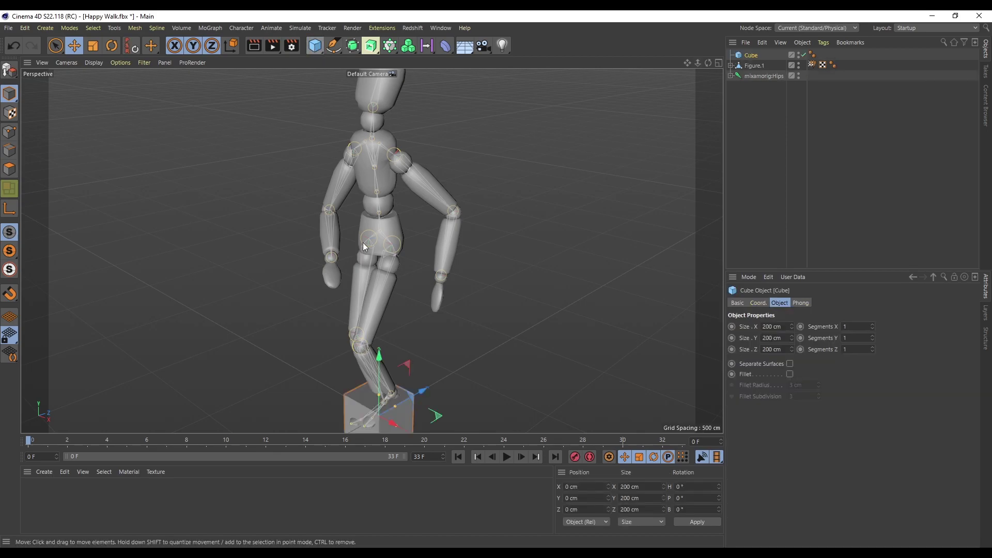
scroll(379, 392, down, 3)
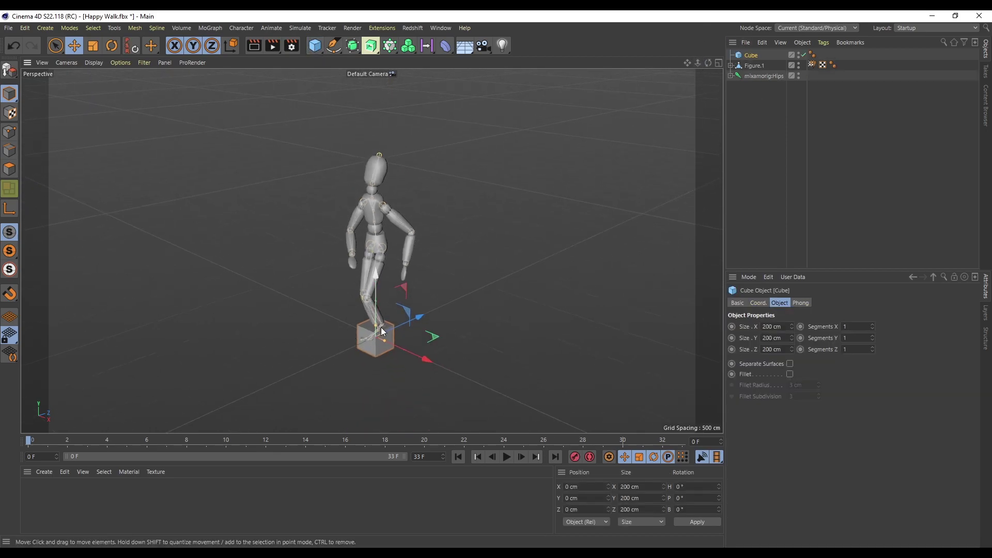
key(Delete)
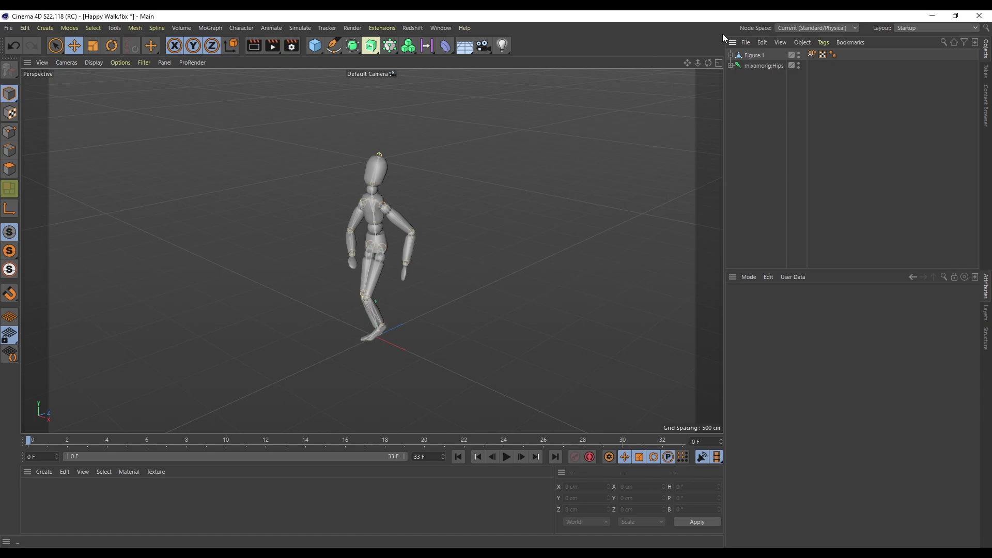
drag(698, 63, 763, 85)
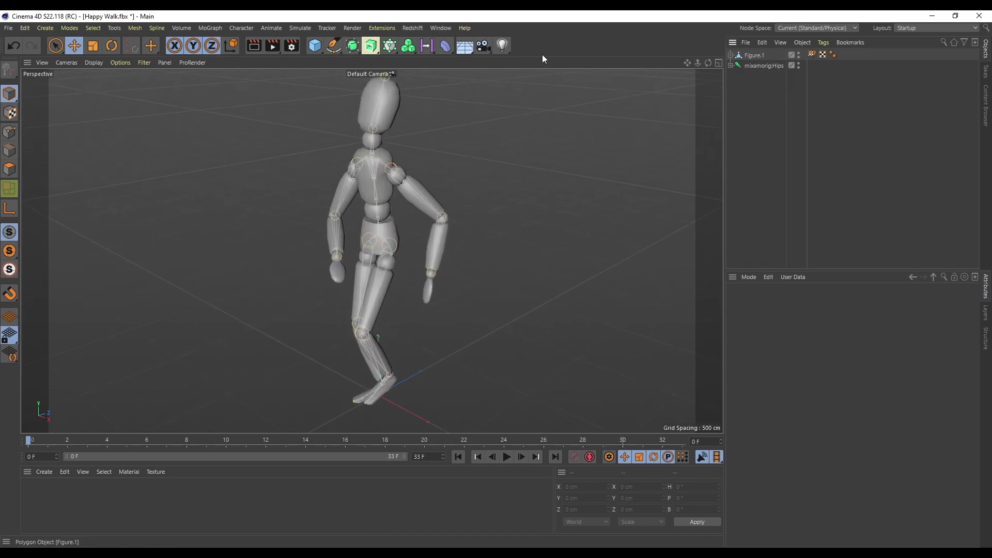
Parent Figure.1 and mixamorig:Hips under a new Null renamed 'doll'.
drag(318, 47, 350, 77)
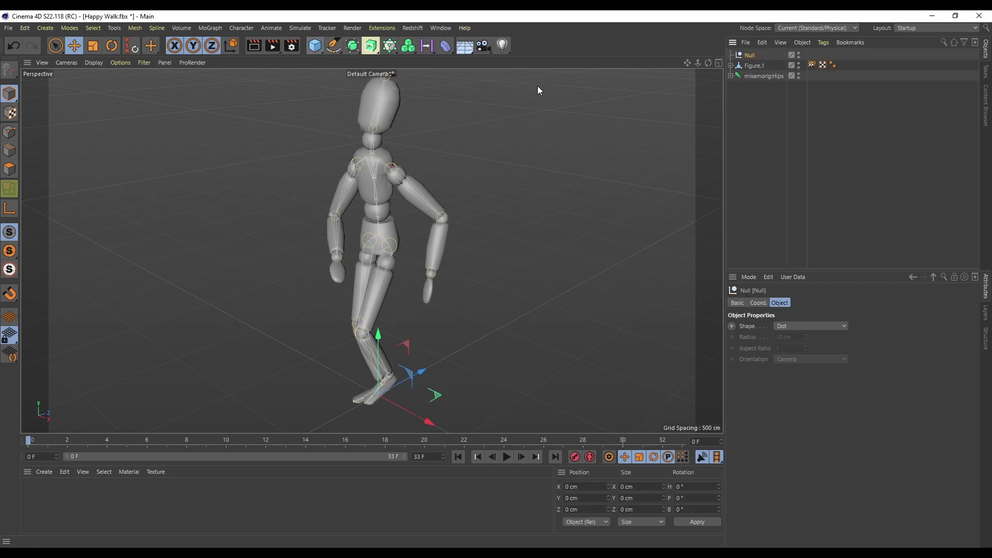
click(755, 67)
shift+click(758, 77)
drag(758, 76, 744, 56)
click(742, 56)
double_click(748, 55)
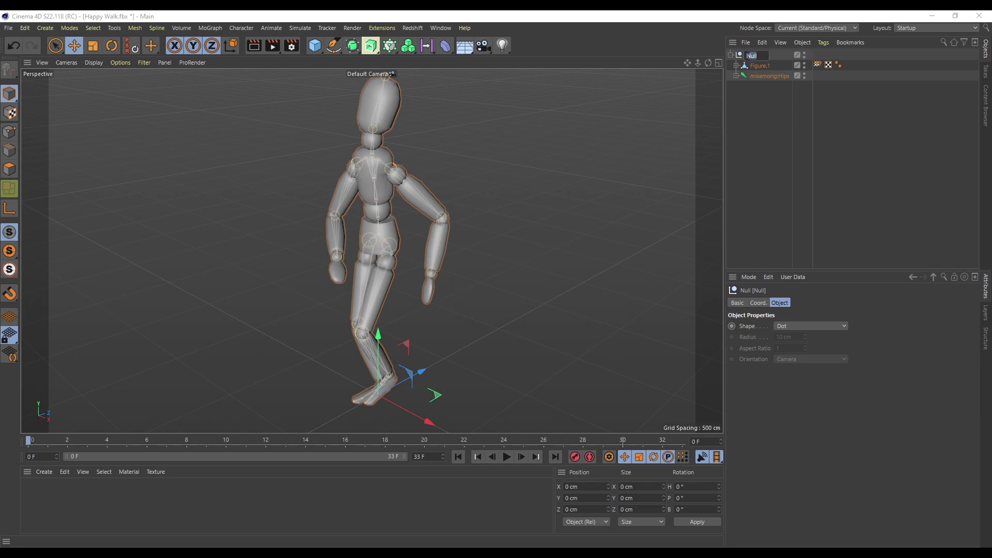
text(doll)
key(Return)
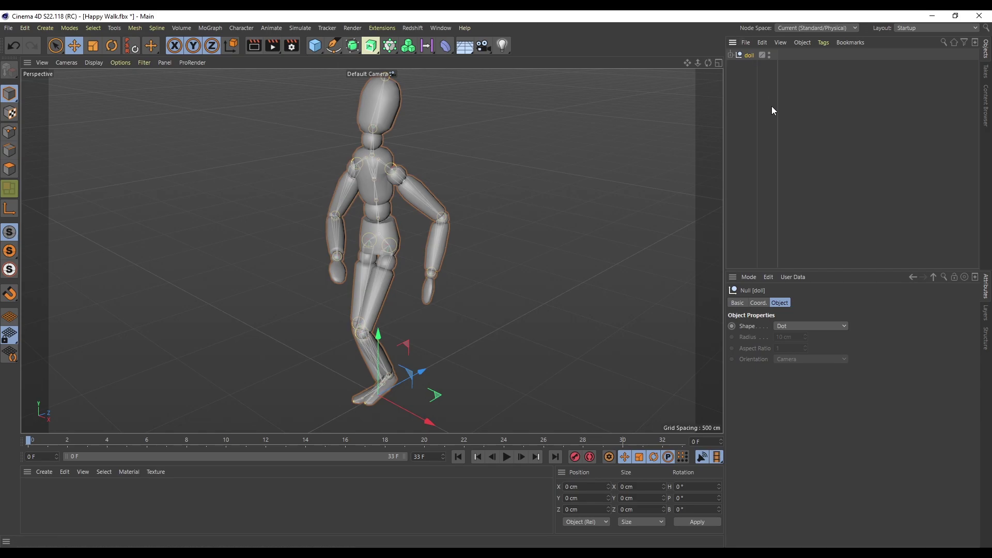
Create a new project, paste the doll group into it, and frame it in the viewport.
click(11, 29)
click(21, 46)
key(ctrl+v)
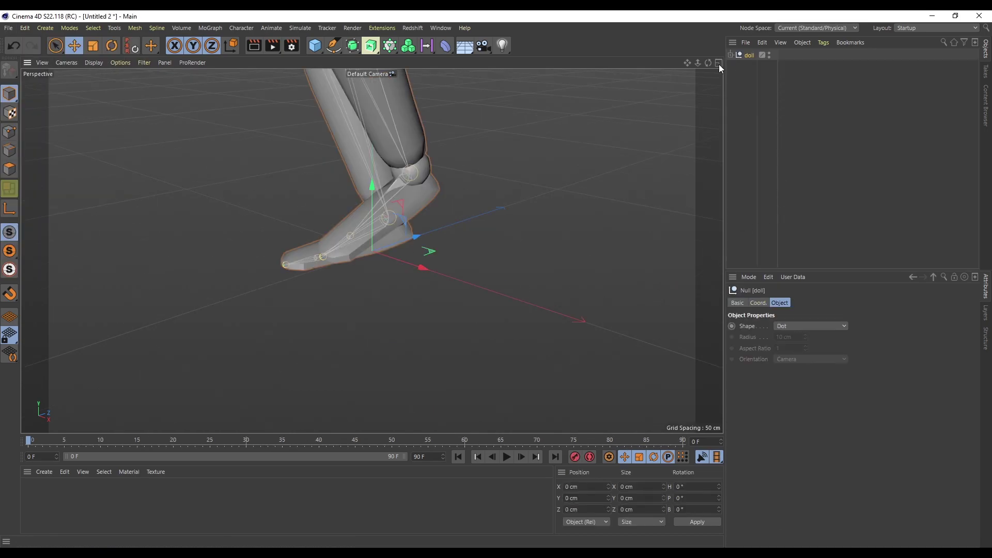
drag(697, 63, 690, 65)
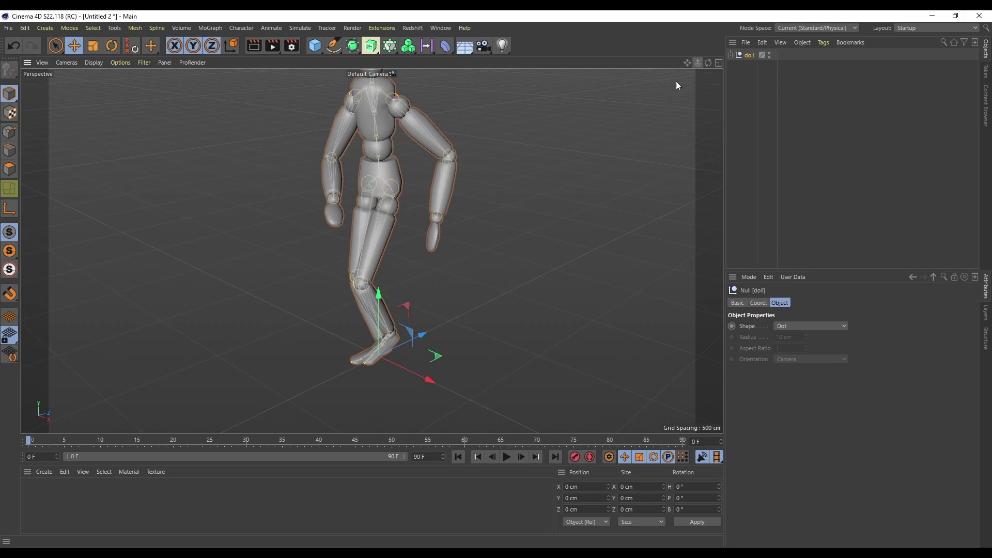
drag(697, 63, 699, 63)
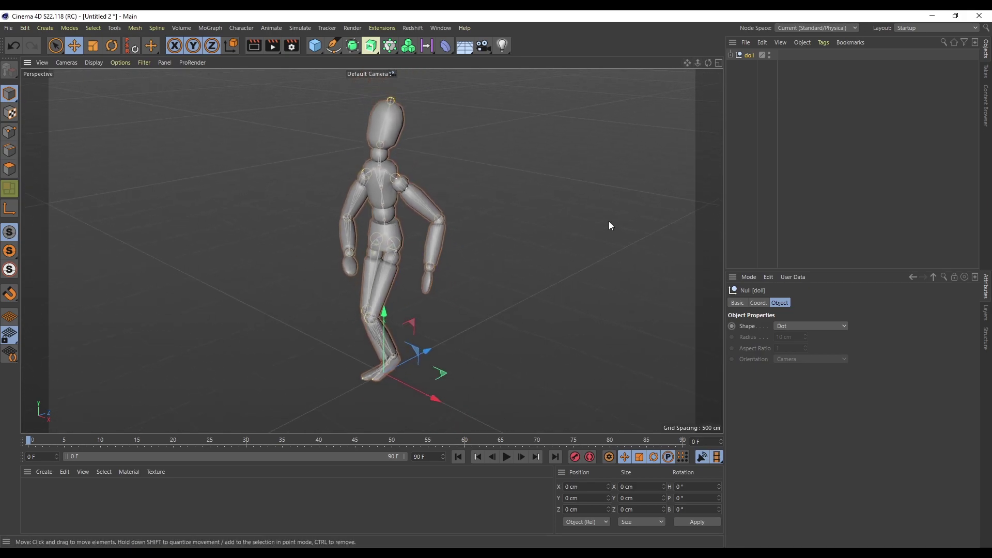
Switch to the Animate layout, select all walk keys, set time to frame 33, and select doll.
click(814, 116)
click(900, 27)
click(925, 40)
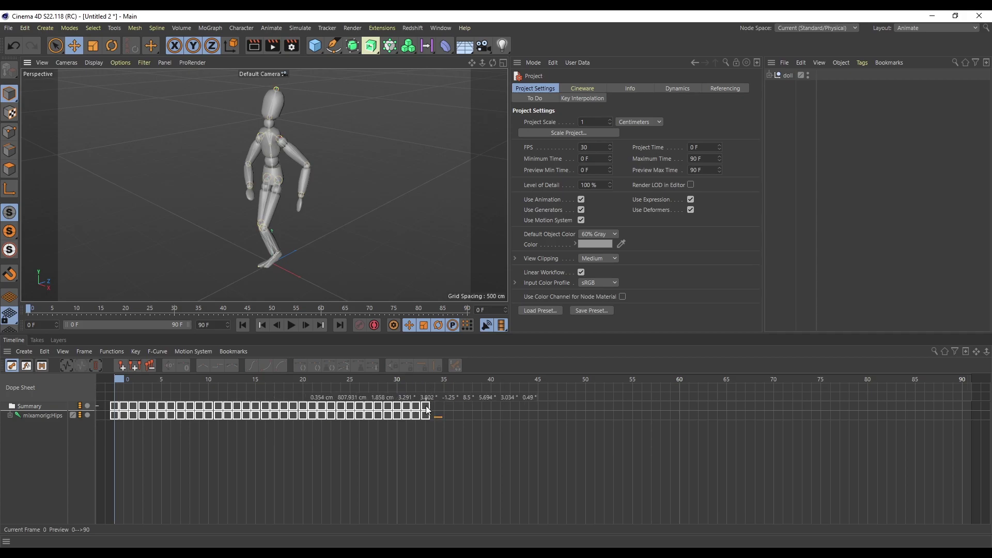
drag(433, 442, 103, 401)
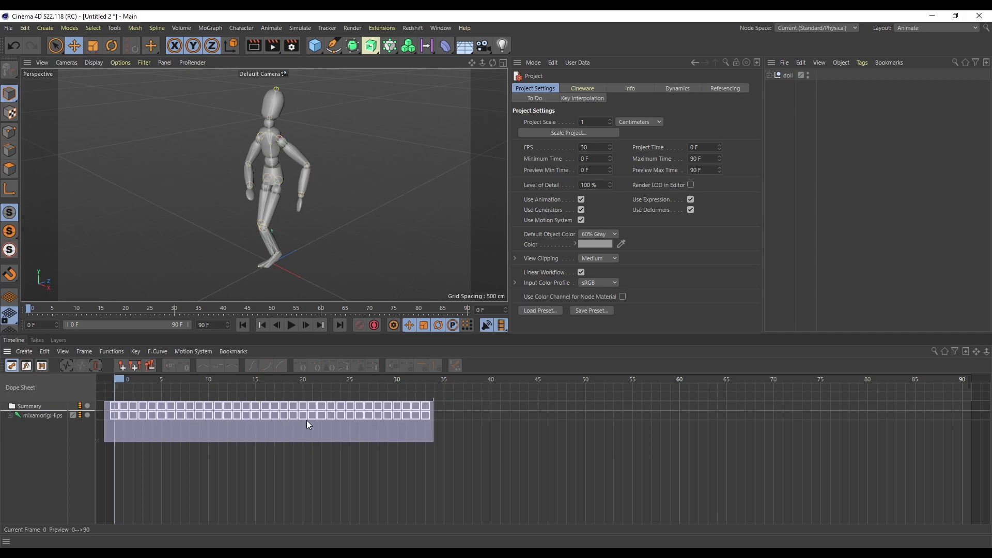
click(427, 379)
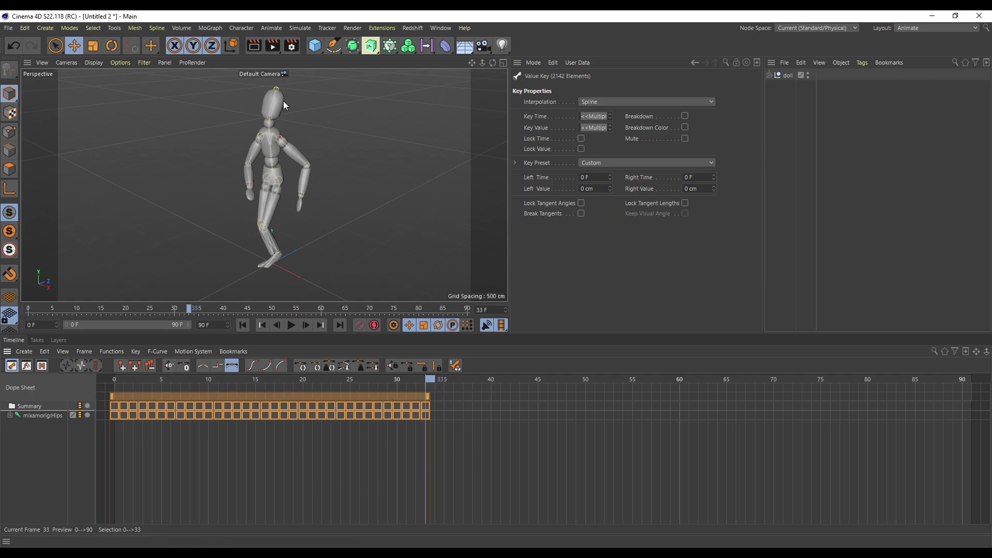
click(789, 75)
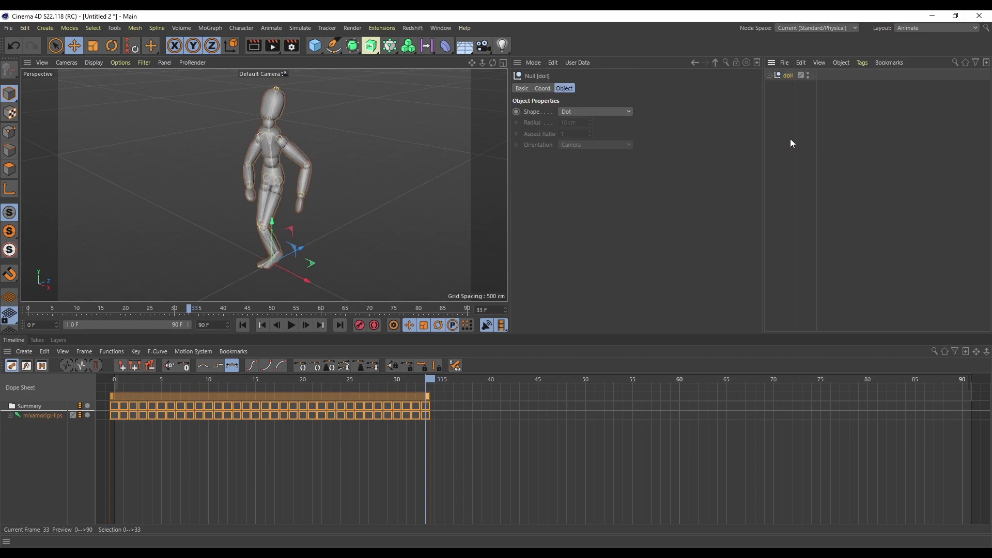
Paste the doll repeatedly to create copies up to doll.33.
key(ctrl+v)
key(ctrl+v)
key(ctrl+v)
key(ctrl+v)
key(ctrl+v)
key(ctrl+v)
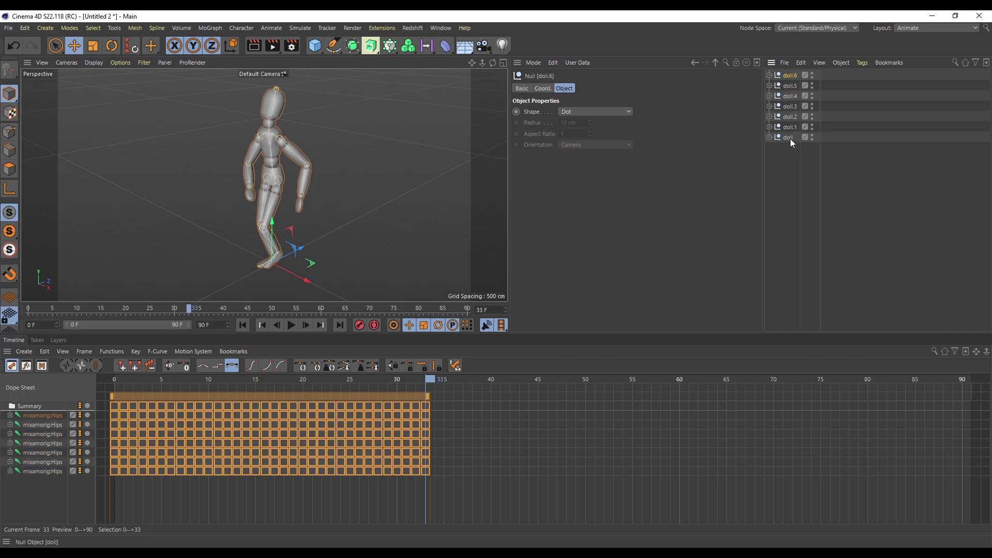
key(ctrl+v)
key(ctrl+v)
key(ctrl+v)
key(ctrl+v)
key(ctrl+v)
key(ctrl+v)
key(ctrl+v)
key(ctrl+v)
key(ctrl+v)
key(ctrl+v)
key(ctrl+v)
key(ctrl+v)
key(ctrl+v)
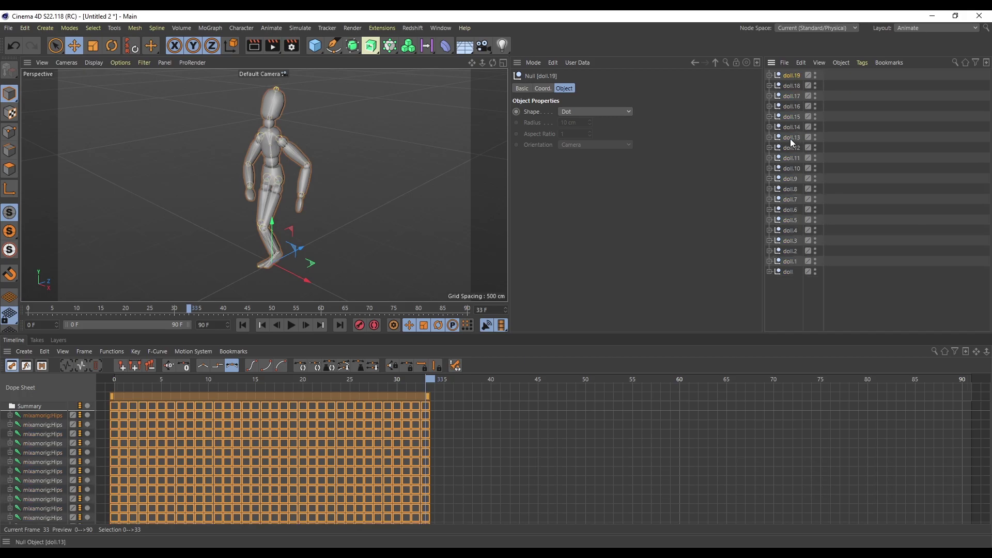
key(ctrl+v)
key(ctrl+v)
key(ctrl+v)
key(ctrl+v)
key(ctrl+v)
key(ctrl+v)
key(ctrl+v)
key(ctrl+v)
key(ctrl+v)
key(ctrl+v)
key(ctrl+v)
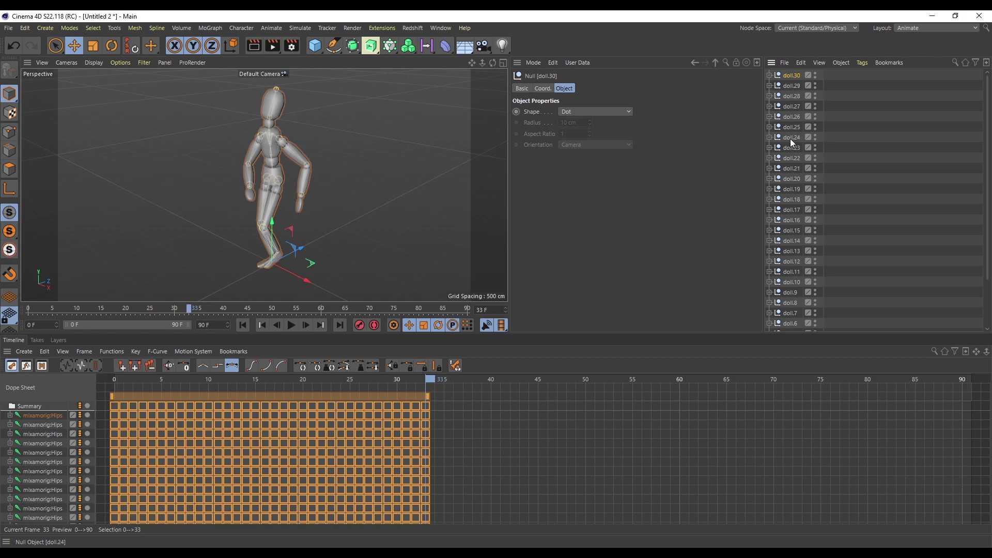
key(ctrl+v)
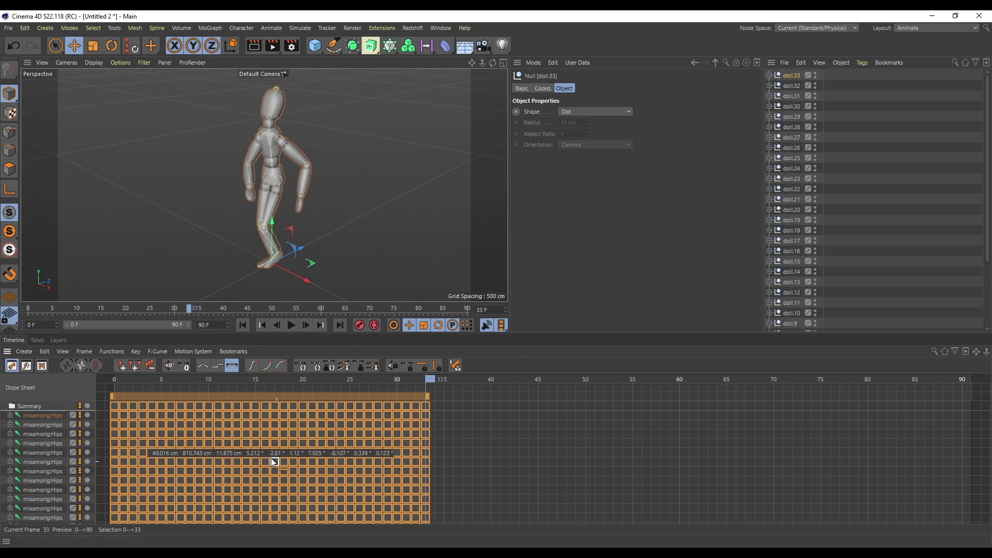
Undock the Timeline, move it to the screen top, and stretch it to show all tracks.
click(10, 352)
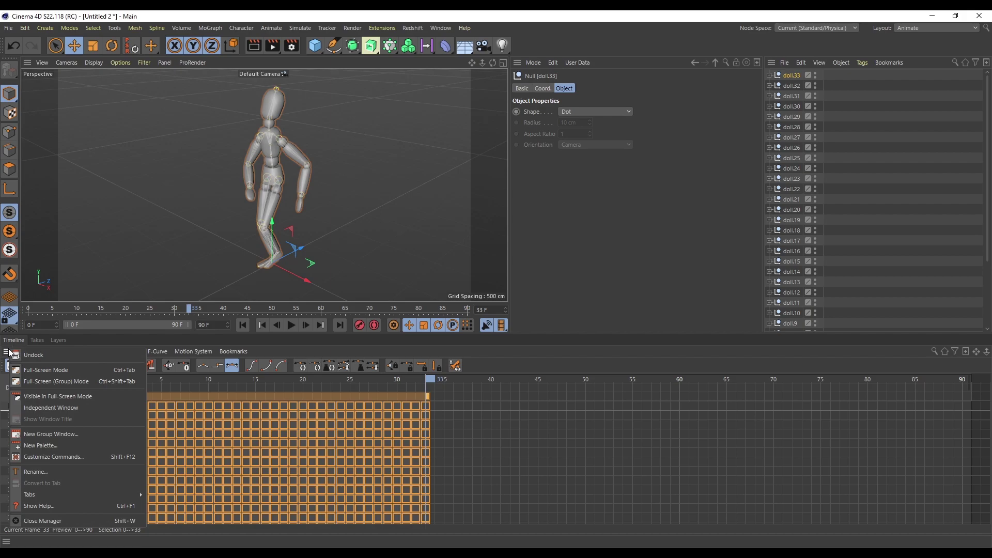
click(33, 355)
drag(275, 343, 278, 34)
drag(959, 226, 953, 516)
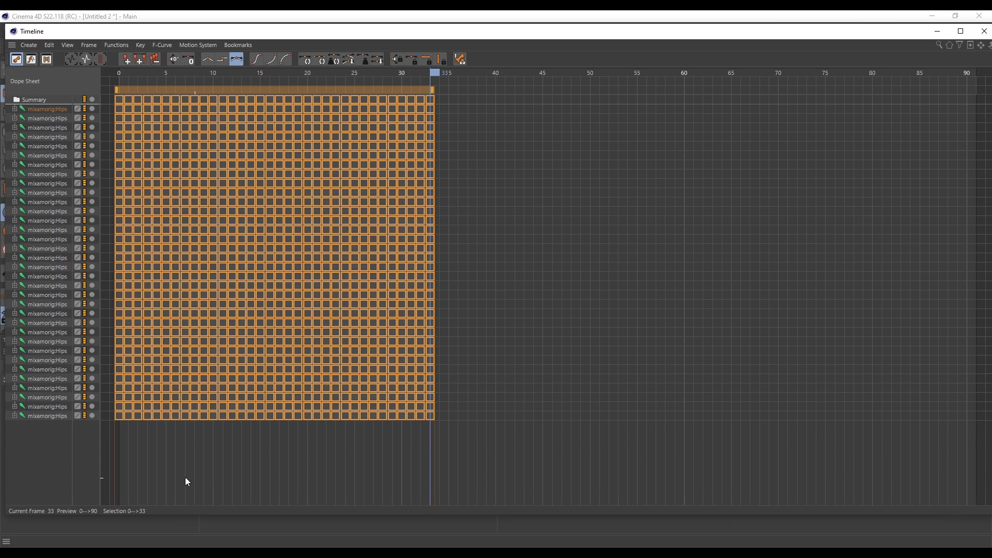
click(160, 479)
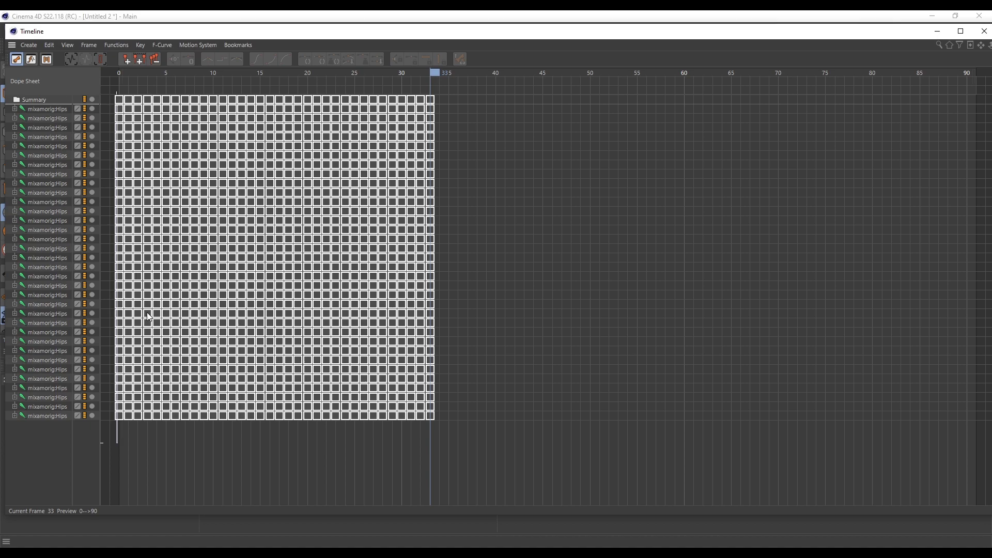
Delete the frame 0, 1 and 2 keys of lower tracks so each track starts one frame later.
key(Delete)
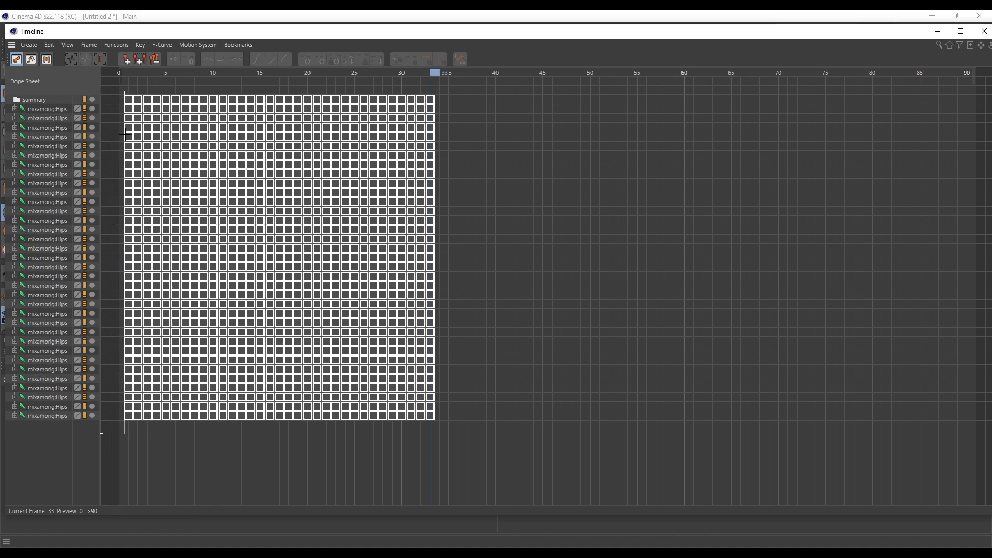
drag(129, 126, 127, 103)
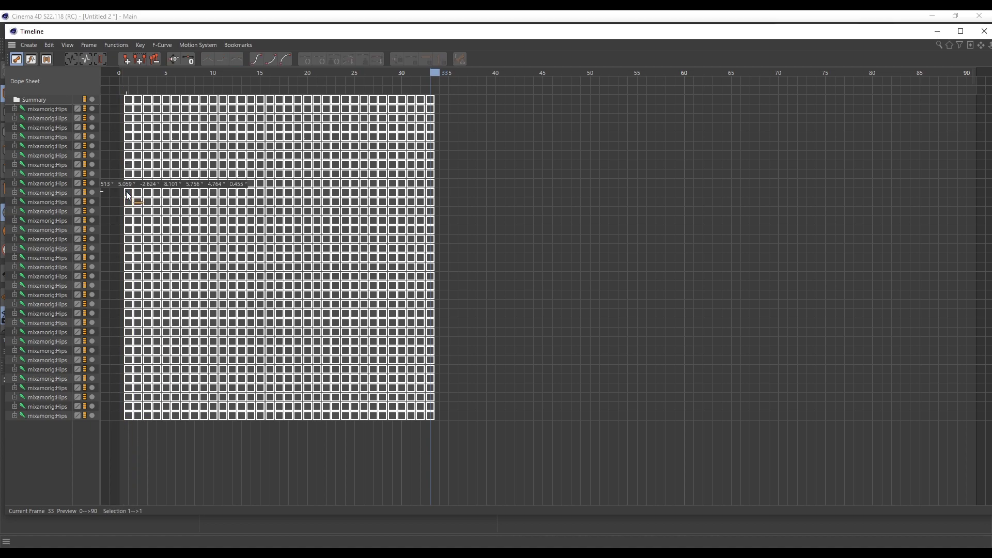
key(ctrl+z)
click(108, 473)
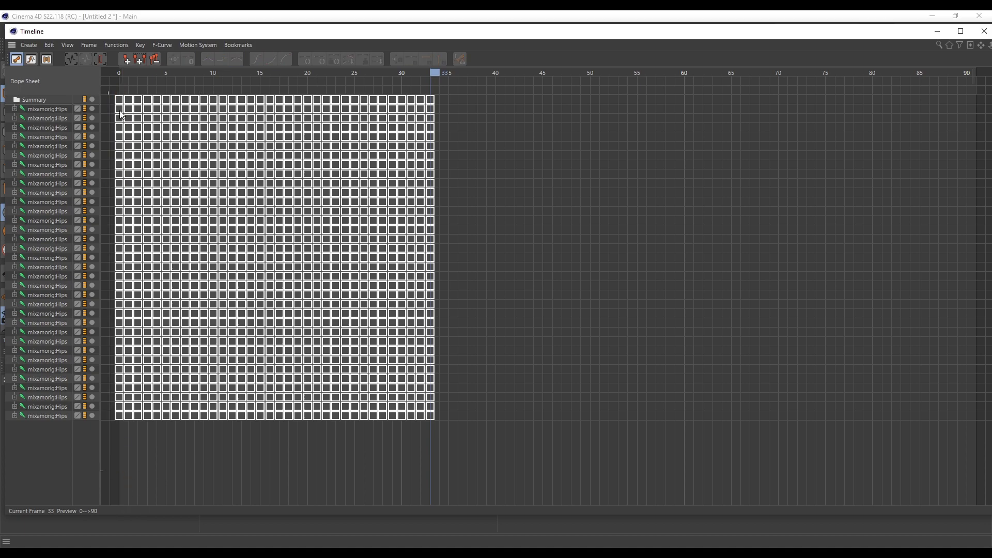
drag(122, 451, 117, 105)
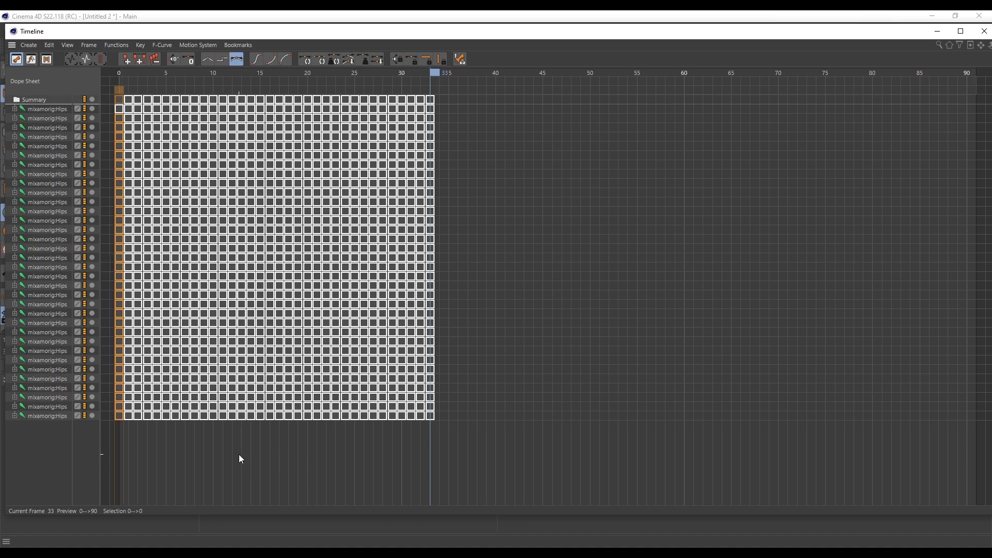
key(Delete)
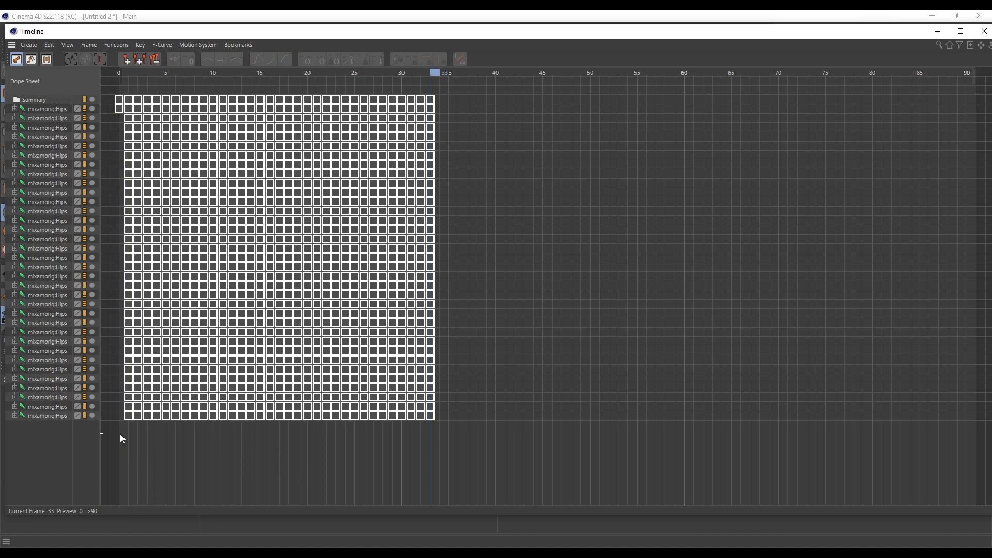
drag(120, 433, 130, 131)
key(Delete)
drag(128, 440, 137, 130)
key(Delete)
drag(141, 439, 147, 141)
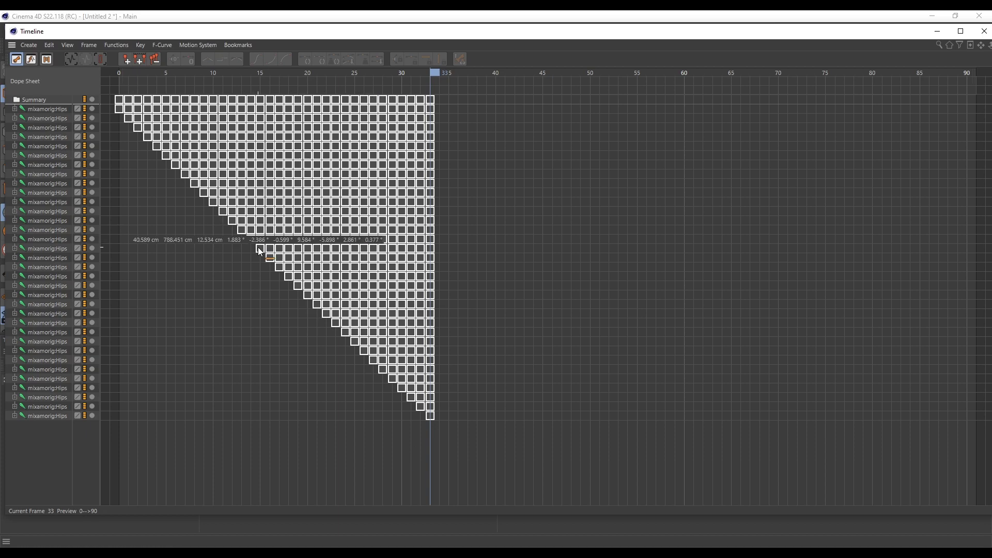
drag(895, 25, 899, 66)
Restore the docked Animate layout, return to frame 0, orbit, and enlarge the viewport and object panels.
click(907, 26)
click(911, 38)
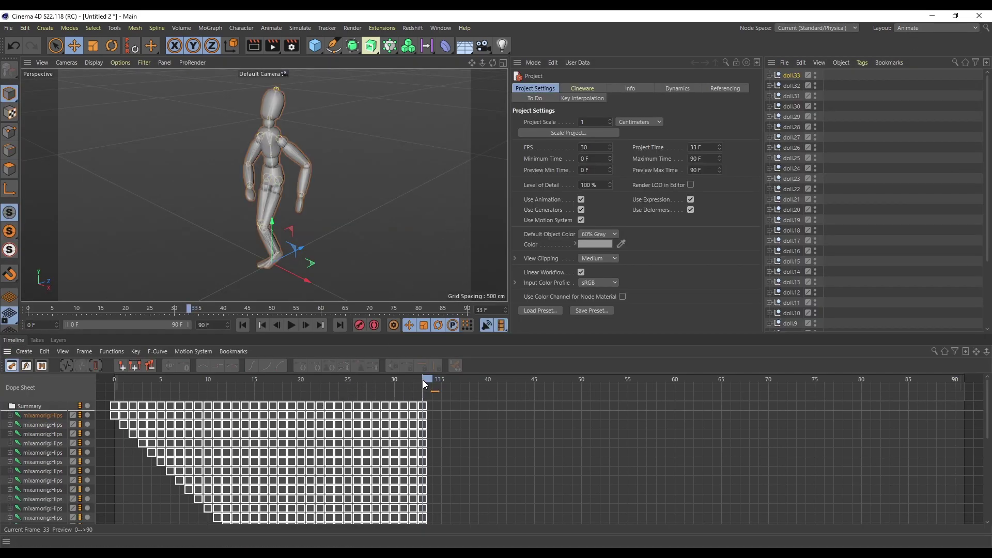
drag(423, 379, 294, 386)
key(shift+f)
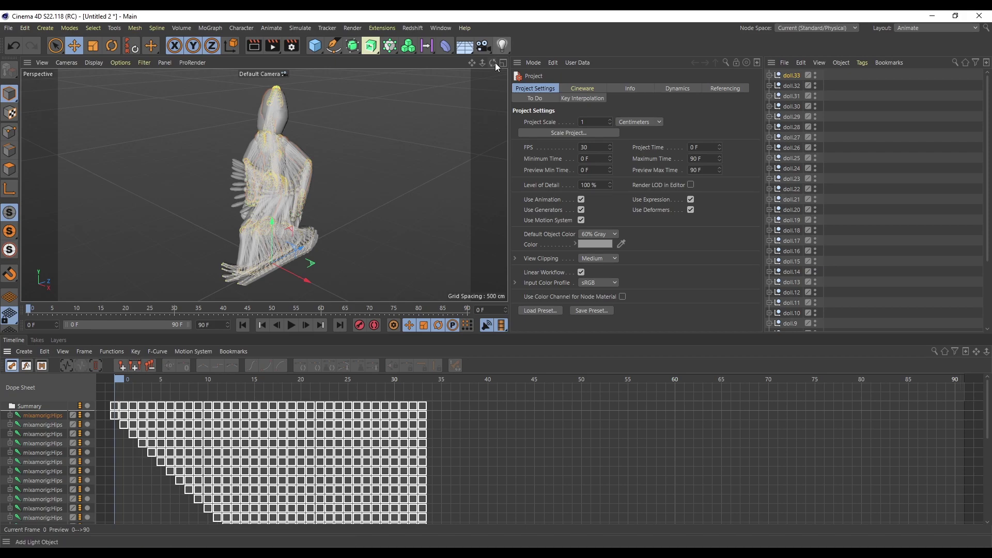
drag(493, 63, 403, 67)
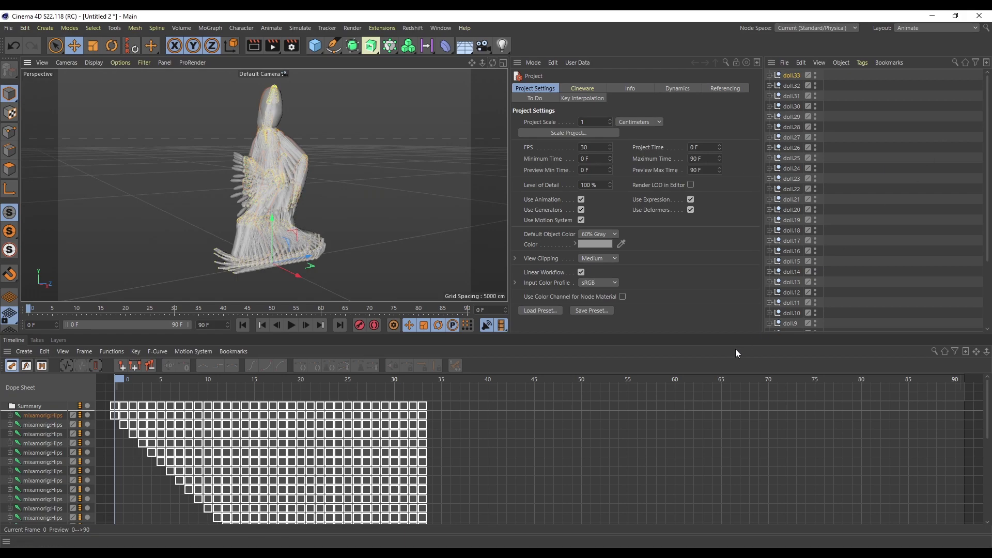
drag(780, 335, 780, 390)
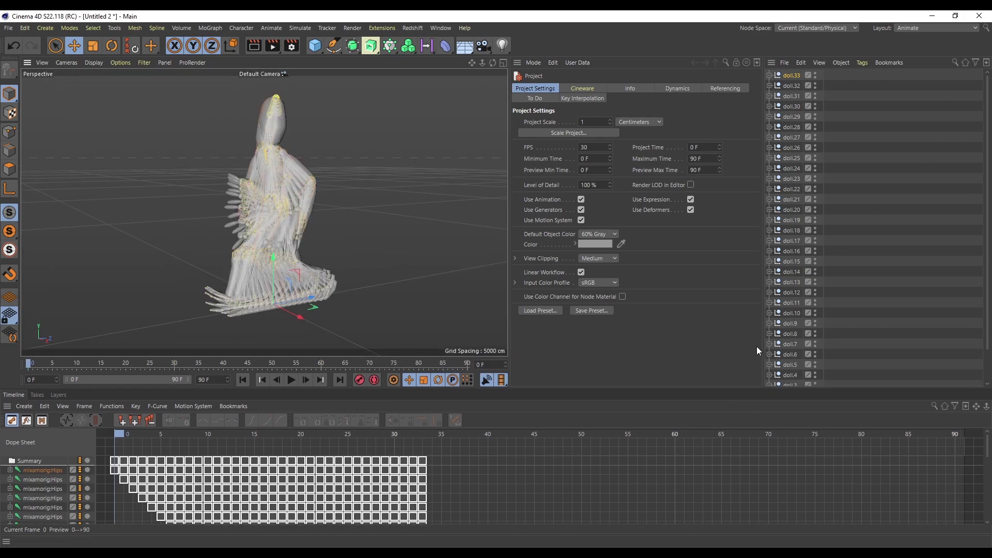
drag(763, 343, 677, 342)
Add and undo a Cloner, then expand Figure.1 to reveal its Skin deformer.
scroll(697, 339, down, 2)
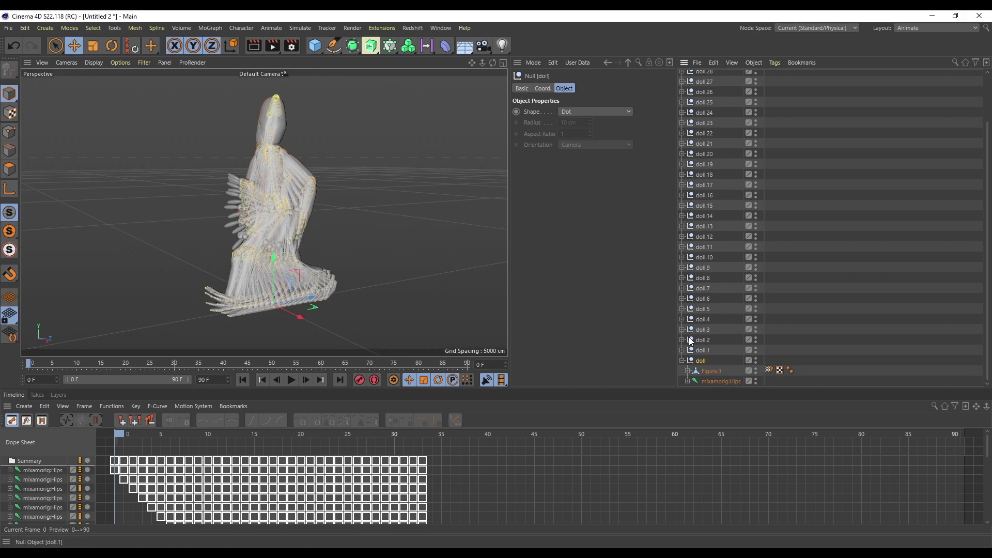
alt+click(390, 48)
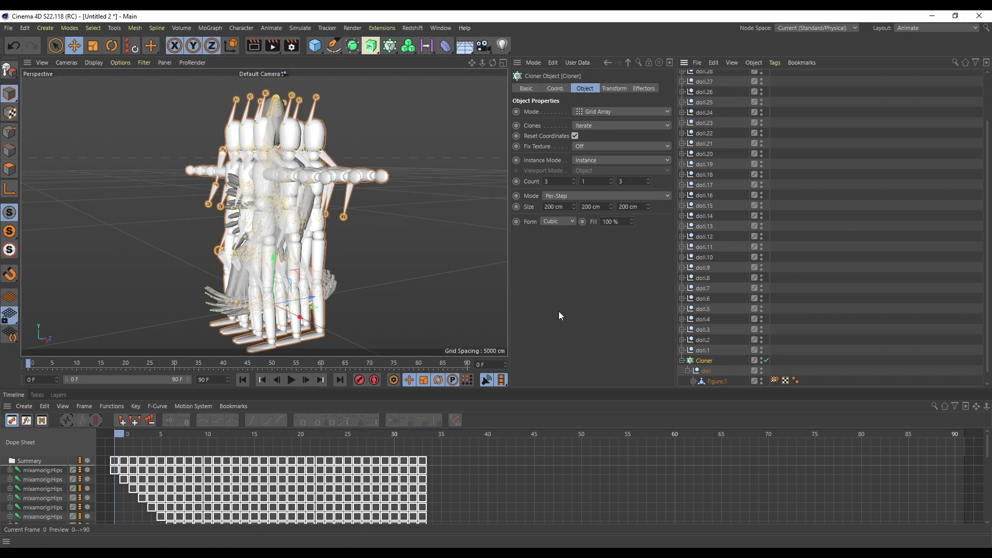
key(ctrl+z)
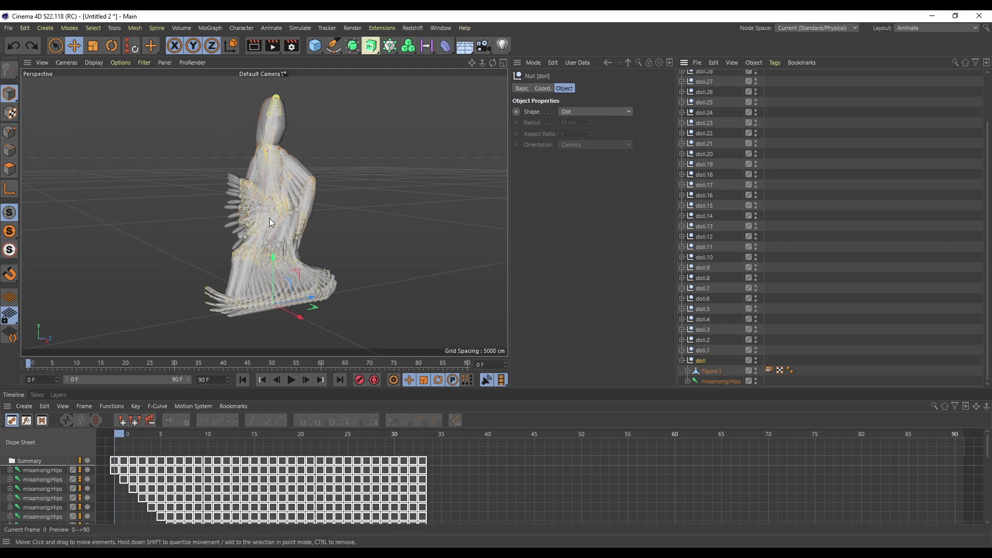
key(Down)
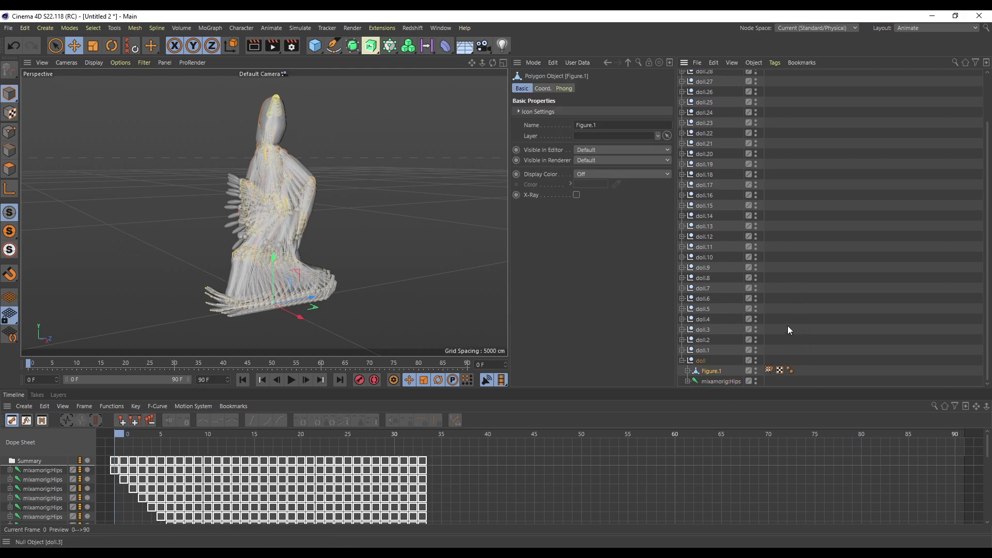
click(688, 371)
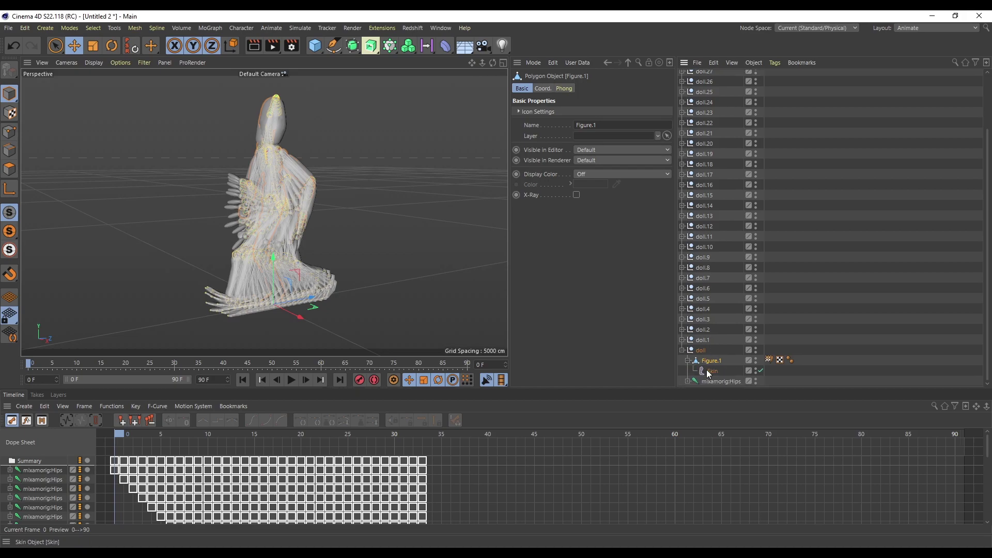
click(688, 381)
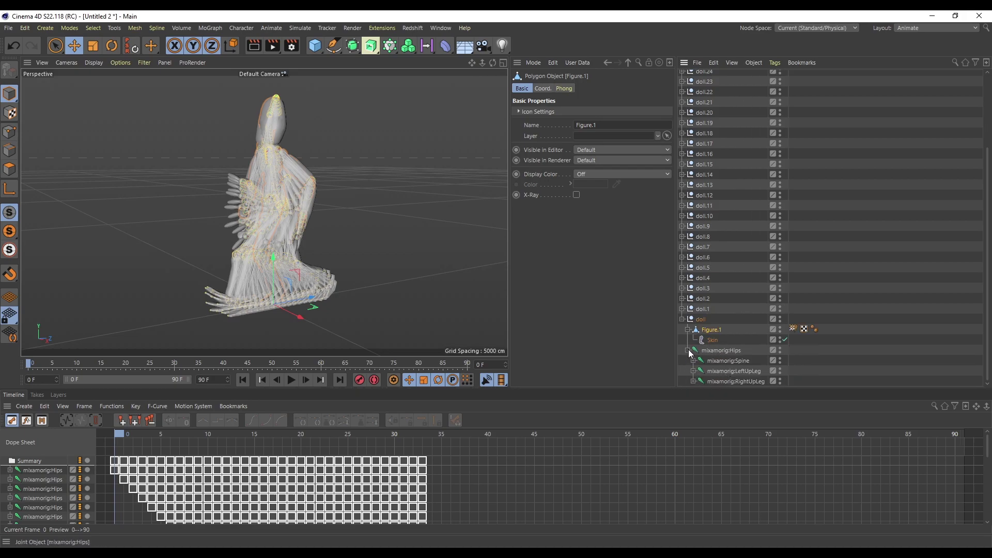
click(688, 381)
Bake the doll's skinned Figure.1 into a new object with Current State to Object.
click(716, 381)
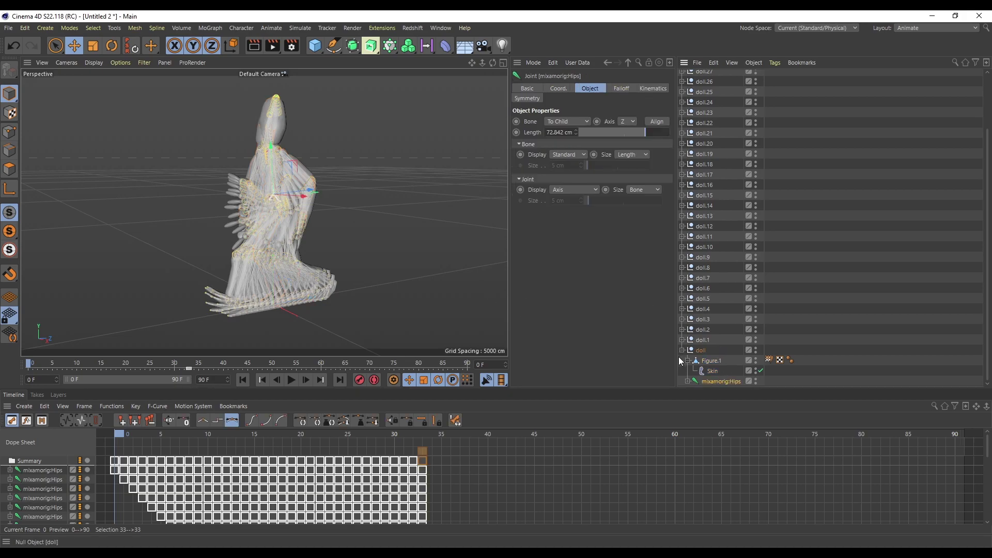
click(713, 371)
click(712, 361)
right_click(712, 362)
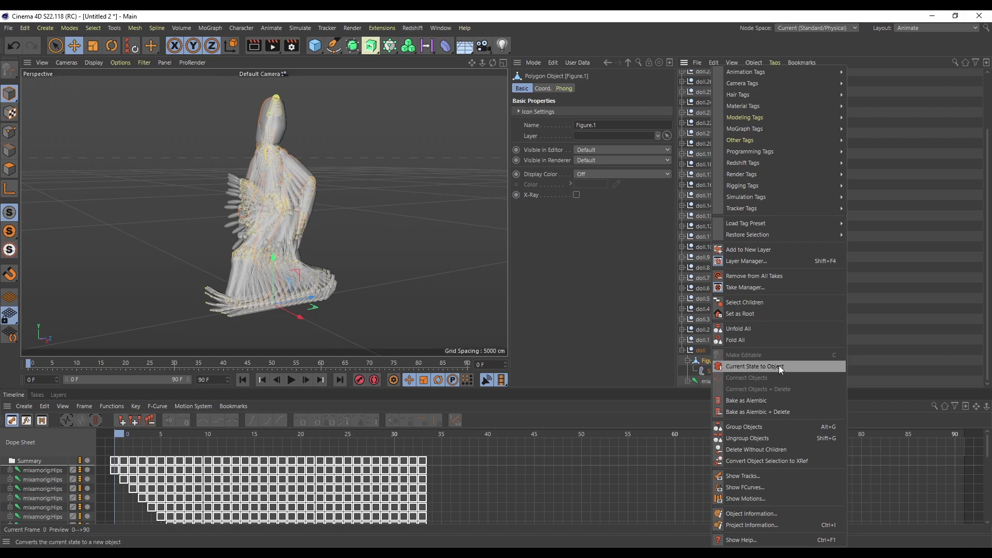
click(697, 362)
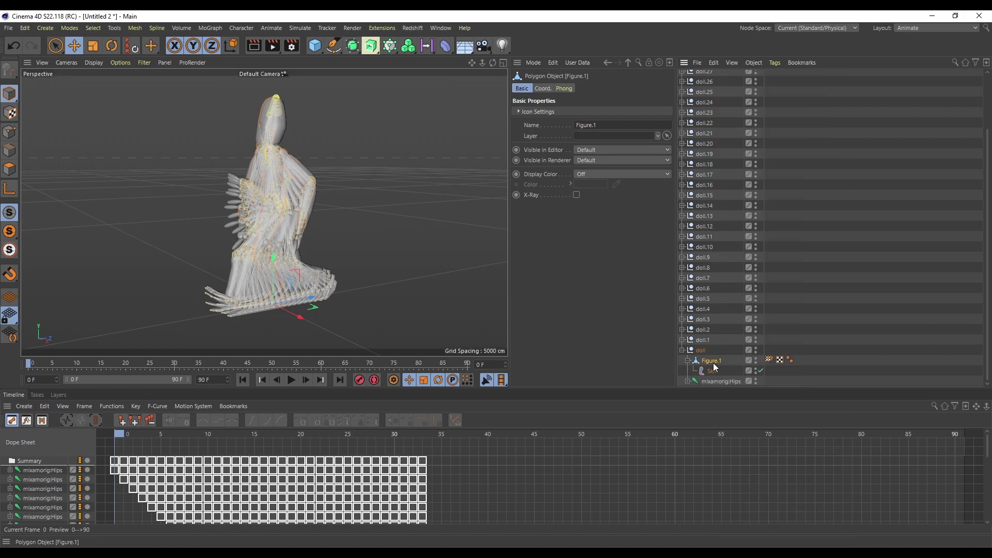
right_click(698, 363)
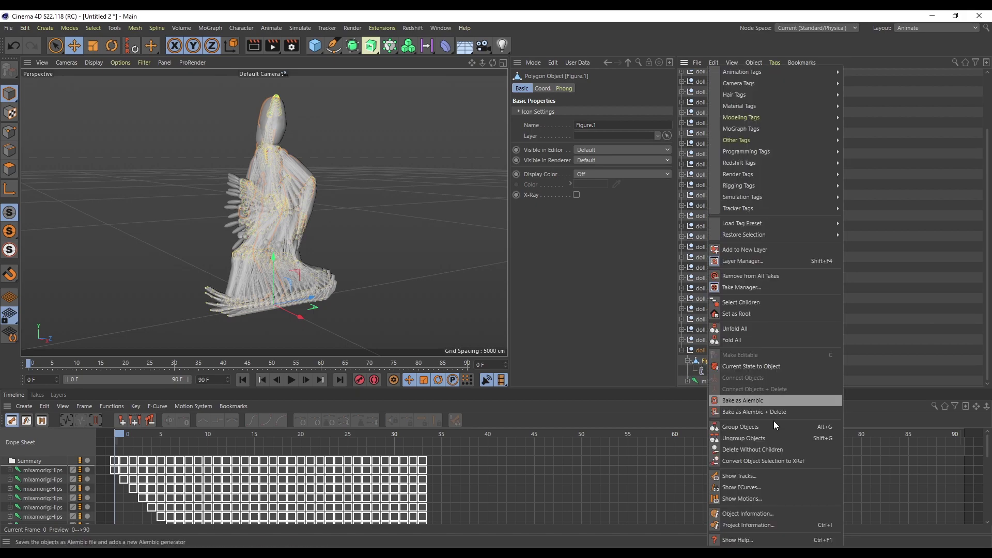
click(769, 365)
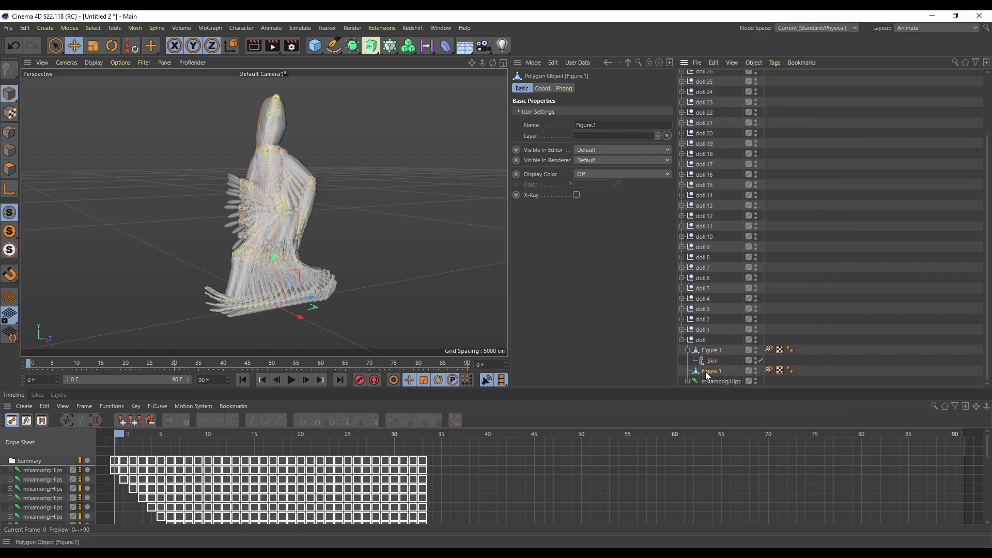
Delete the original Figure.1 and its Skin, and rename the baked copy Figure.1x.
click(712, 352)
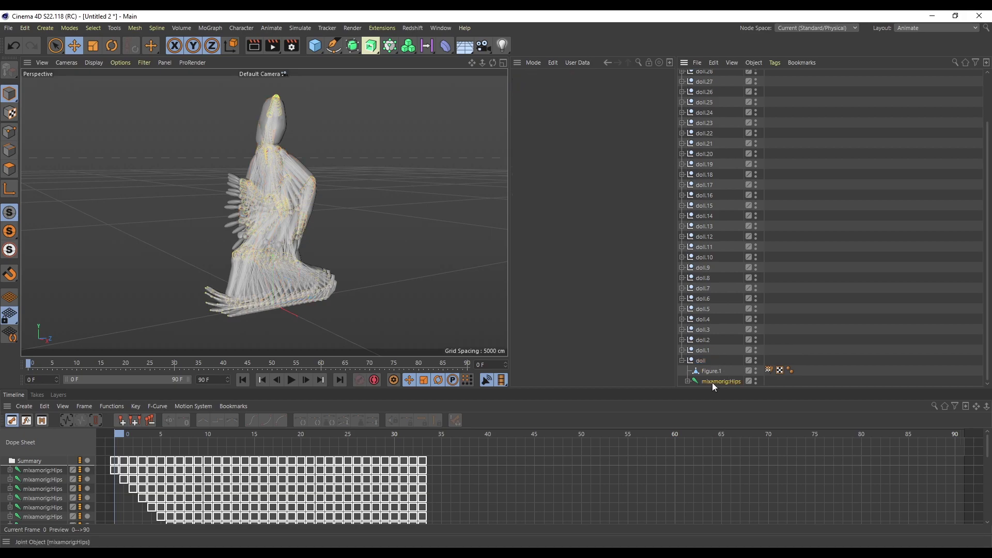
key(Delete)
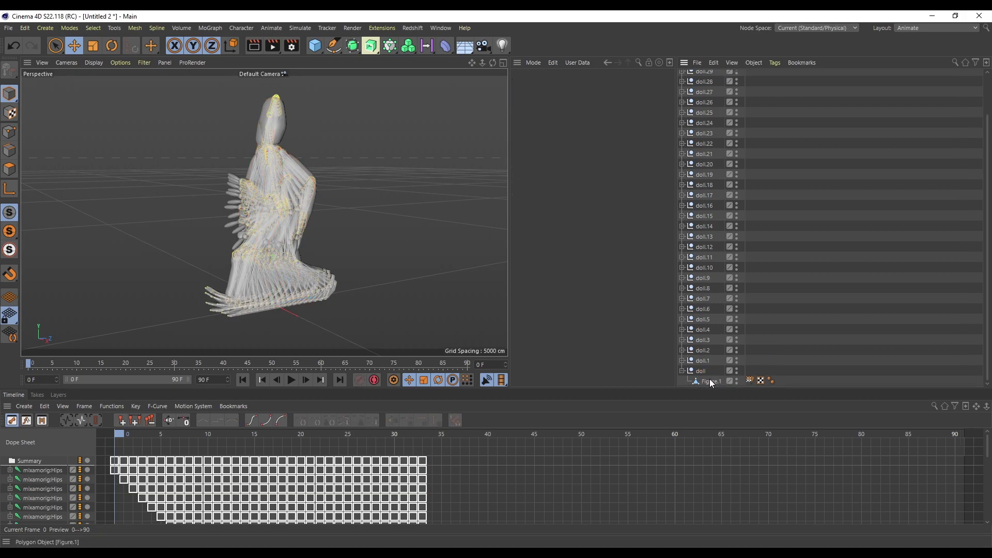
click(710, 381)
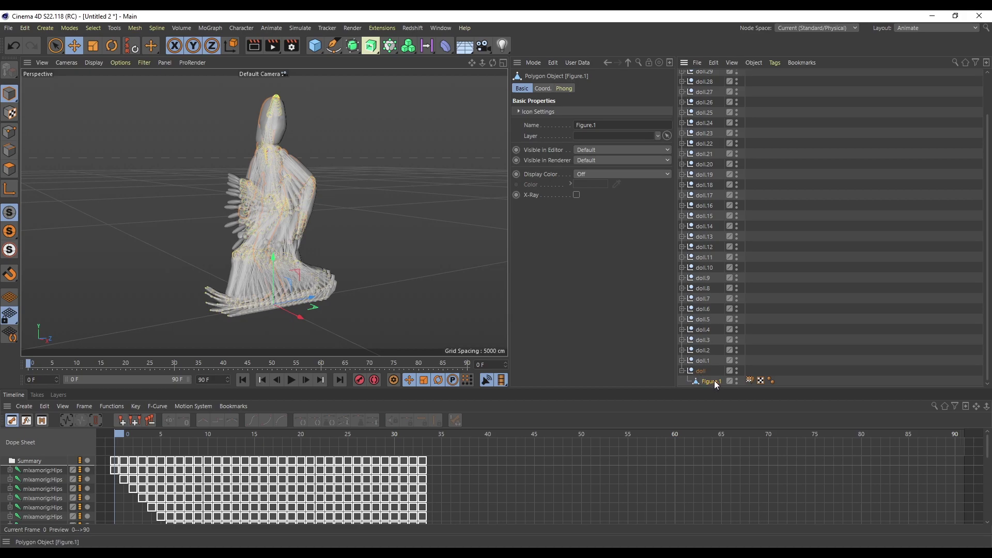
double_click(717, 382)
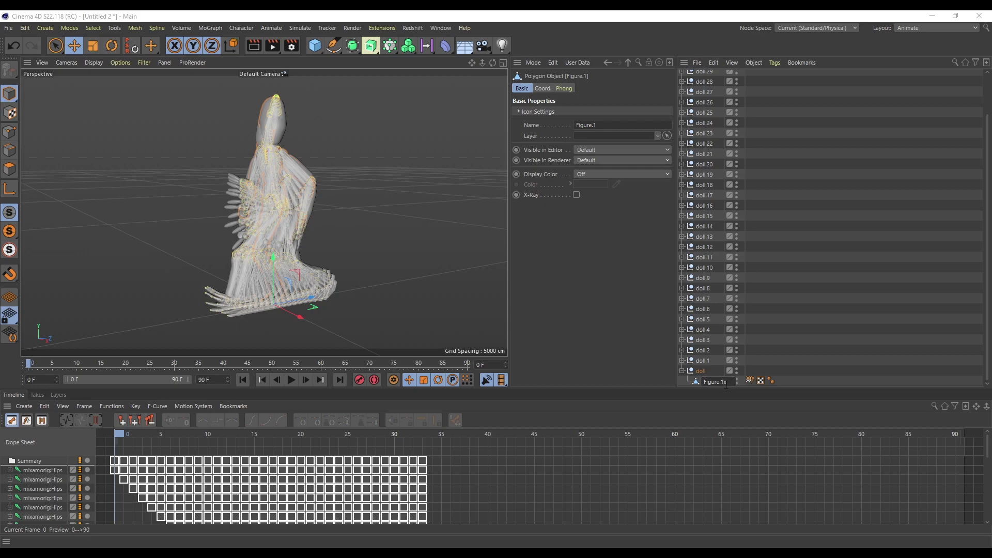
key(Return)
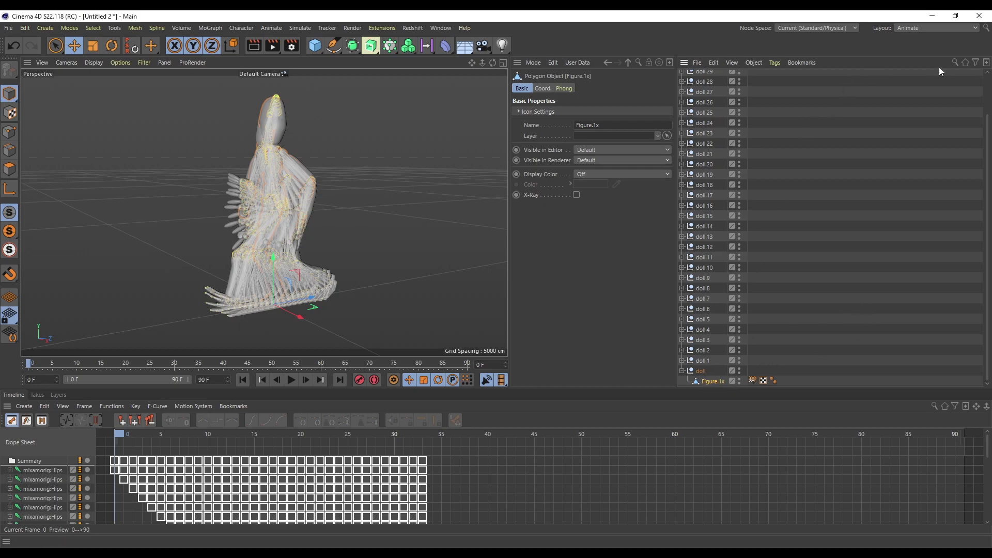
Bake all 33 filtered Figure.1 meshes with Current State to Object, then clear the filter.
click(953, 61)
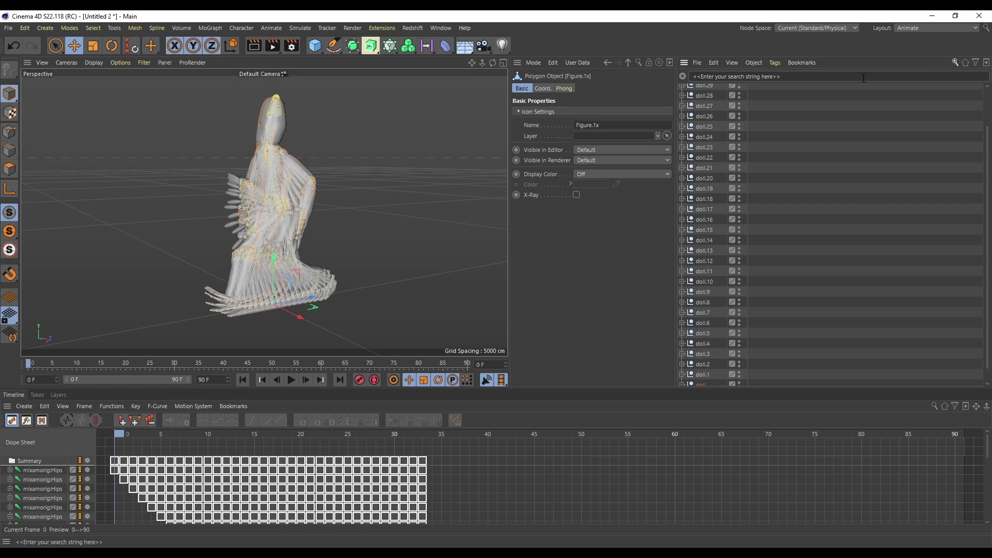
text(figure)
key(ctrl+z)
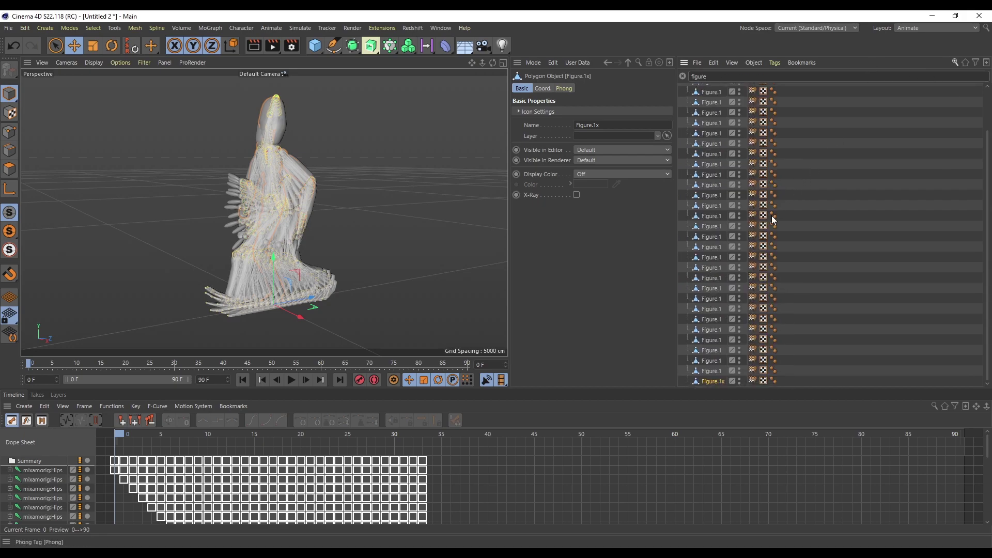
scroll(725, 268, up, 1)
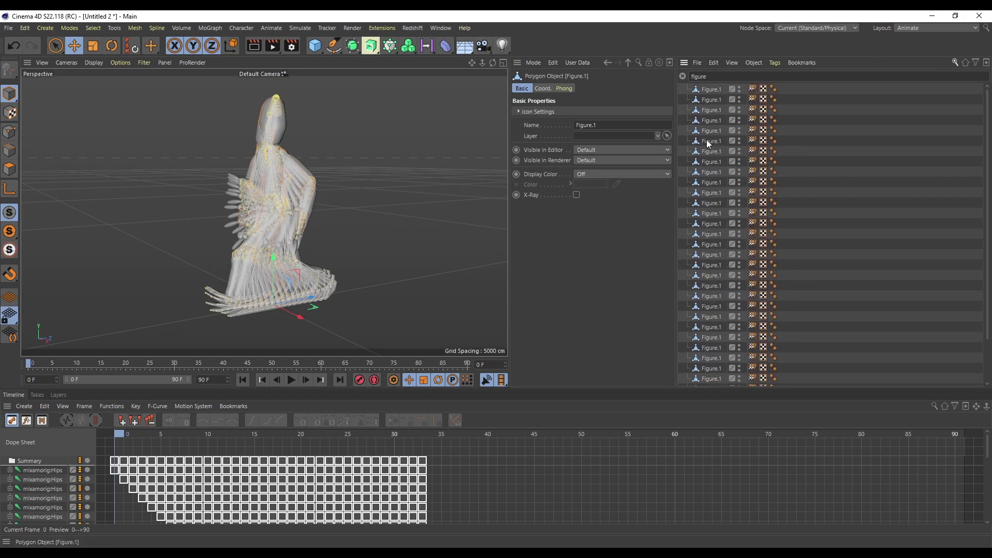
key(ctrl+a)
right_click(711, 90)
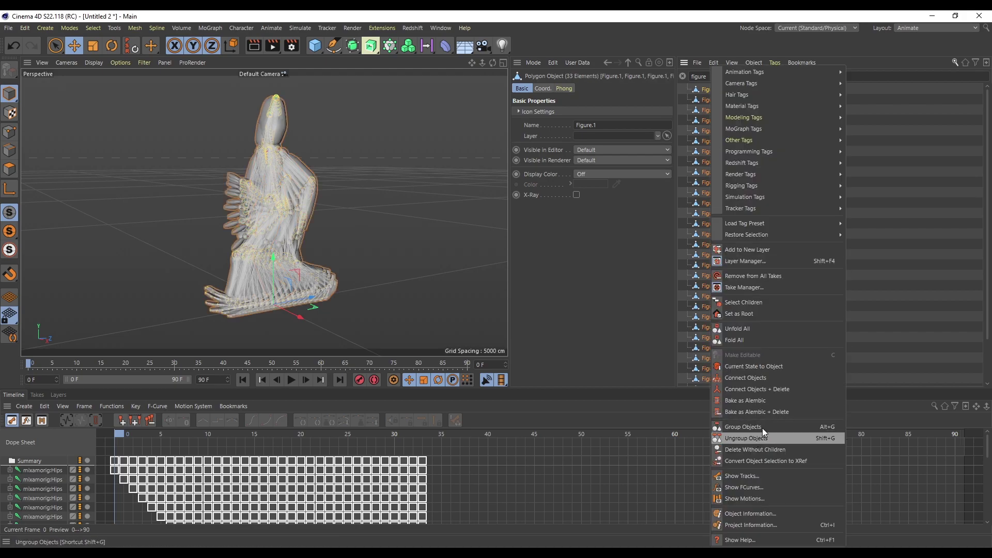
click(776, 368)
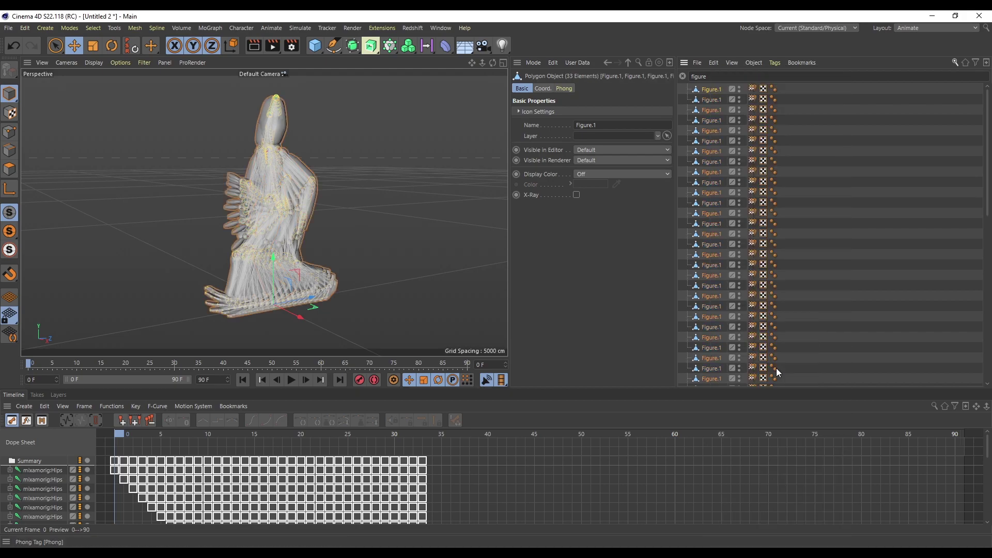
click(683, 76)
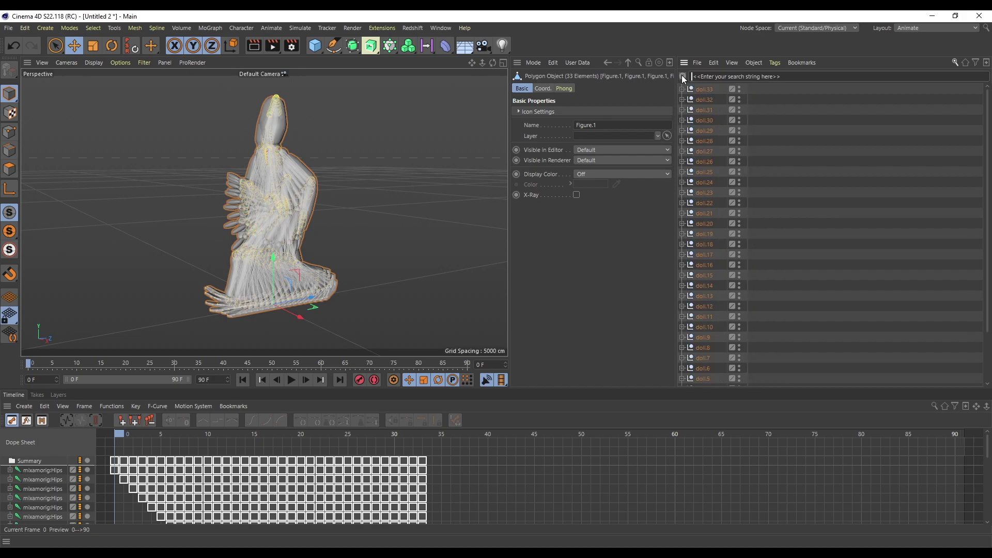
Unfold each doll null from doll.1 up to doll.33 to list its Figure.1 meshes and mixamorig:Hips.
click(705, 89)
scroll(728, 308, down, 3)
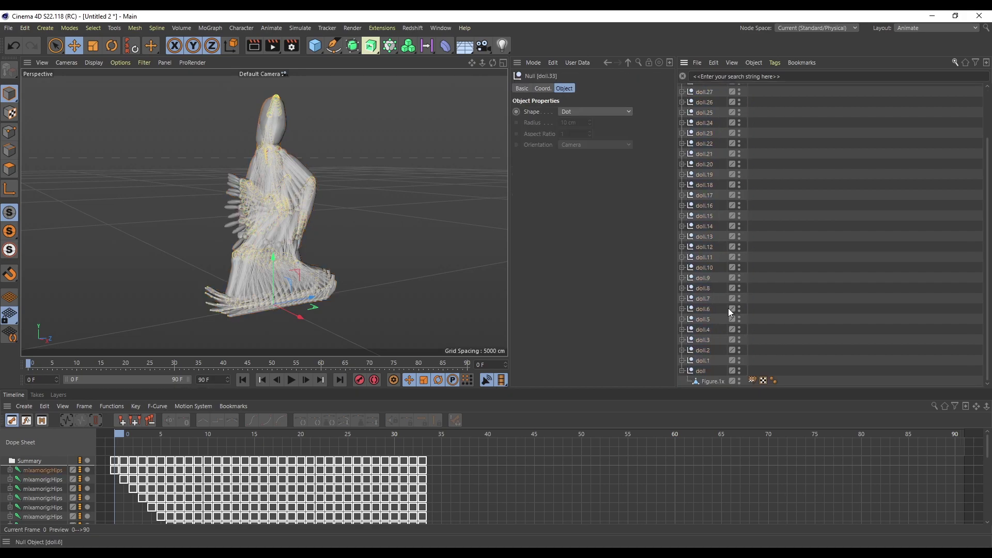
click(708, 361)
scroll(718, 155, up, 2)
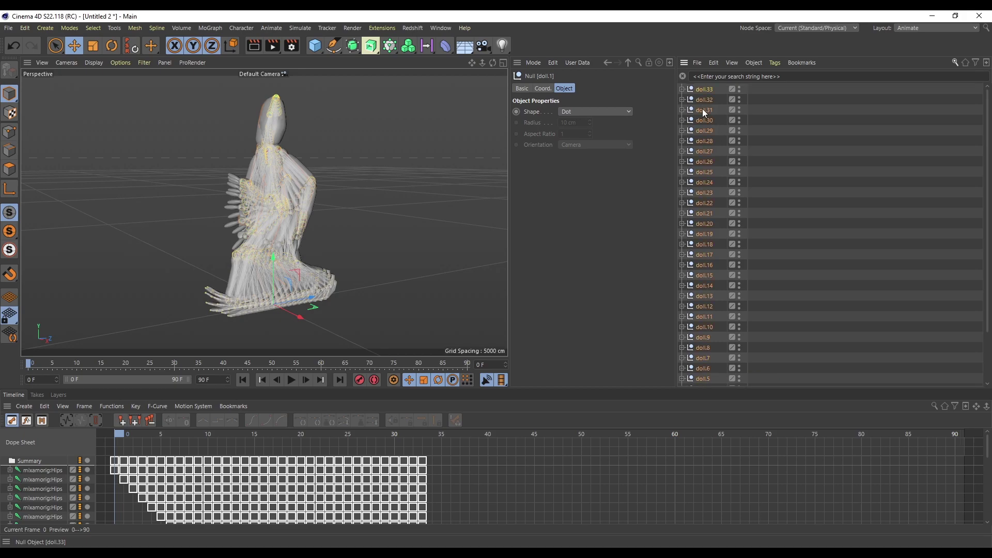
right_click(705, 128)
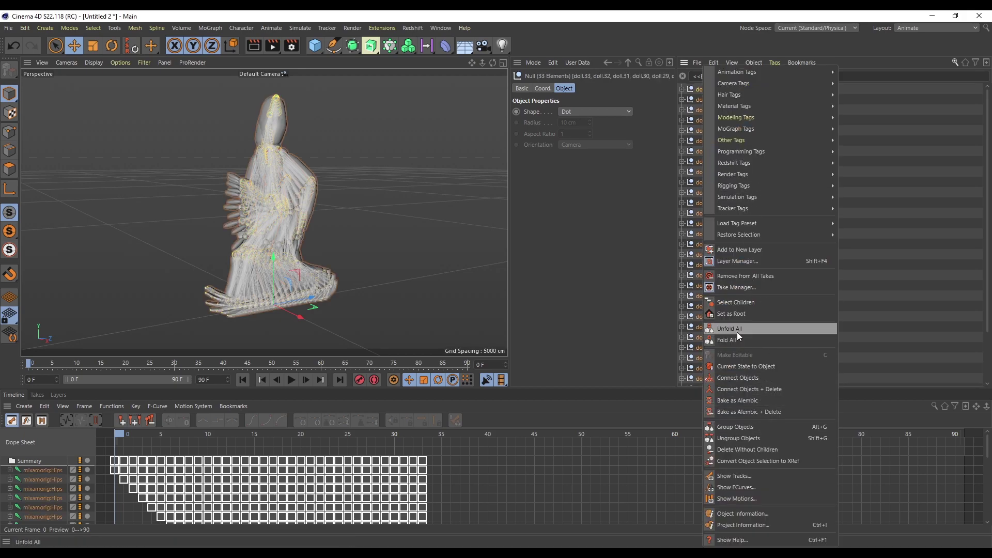
key(Escape)
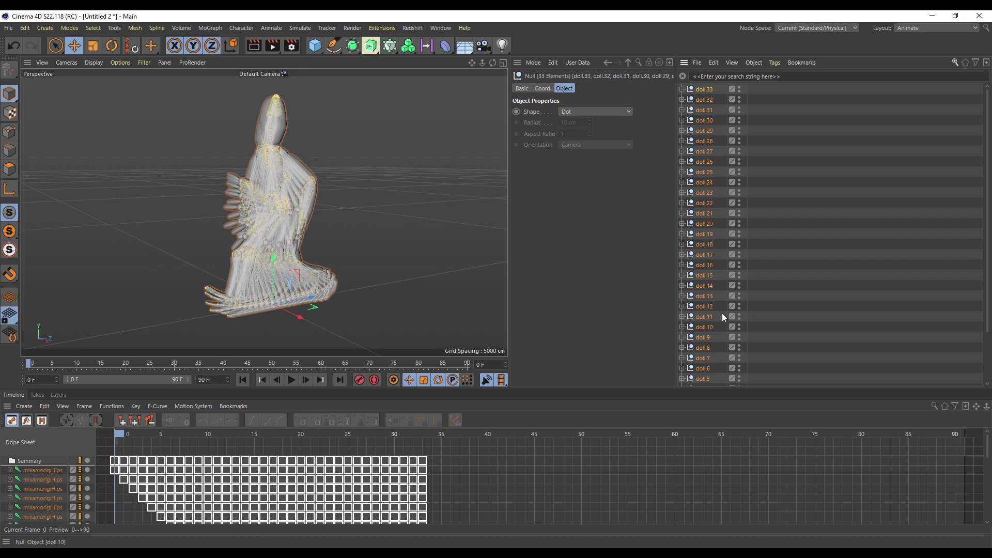
scroll(724, 317, down, 3)
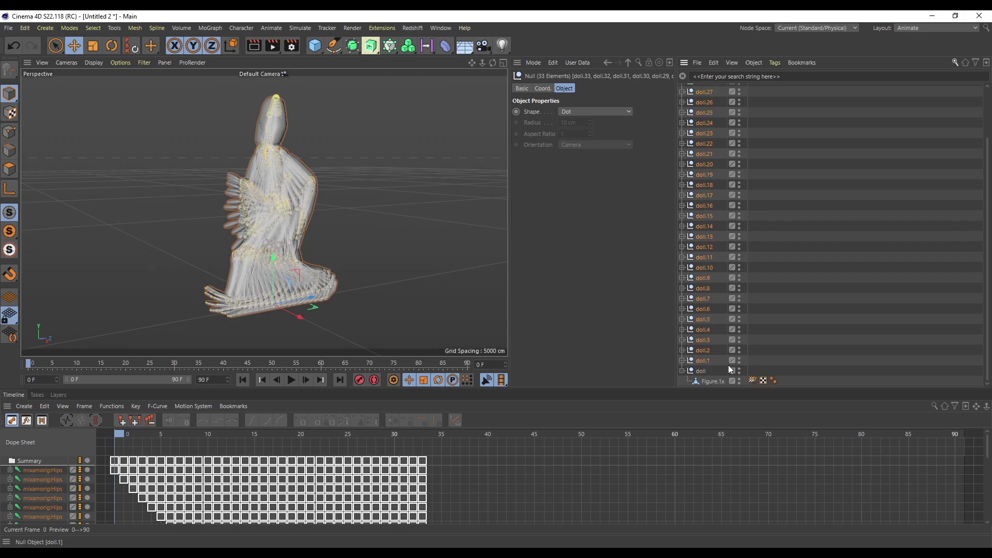
click(701, 361)
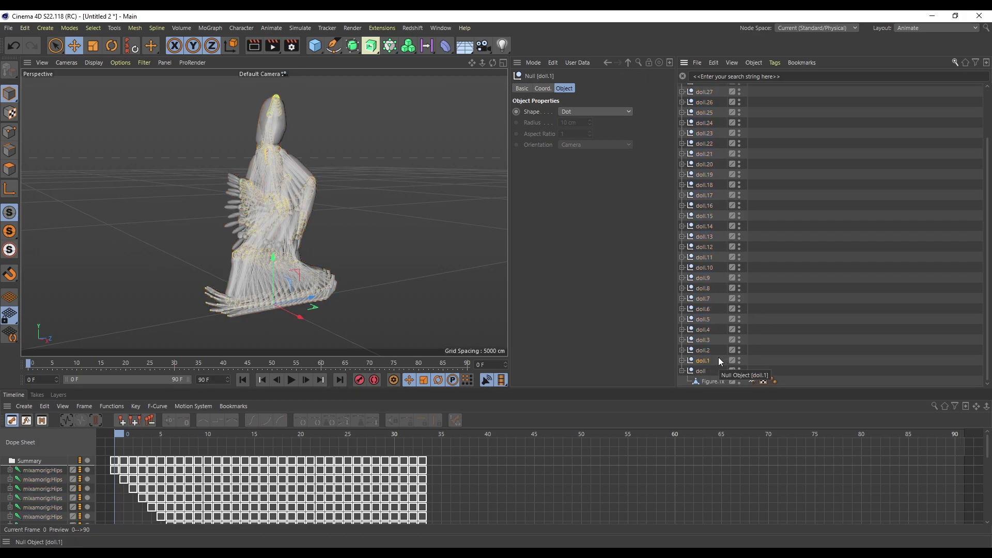
key(Up)
key(Up)
key(Up)
key(Up)
key(Up)
key(Up)
key(Up)
key(Up)
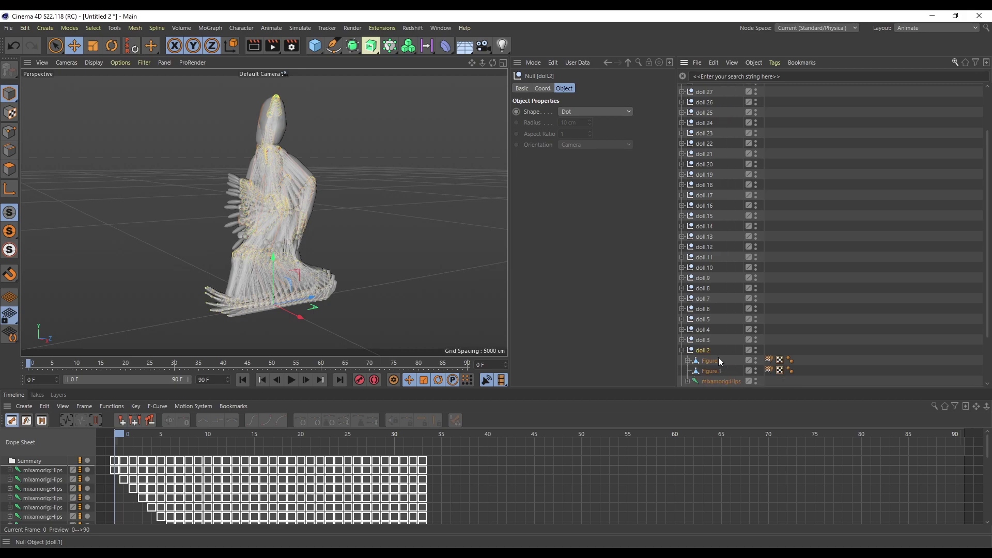
key(Up)
key(Up)
key(Up)
key(Up)
key(Up)
key(Up)
key(Up)
key(Up)
key(Up)
key(Up)
key(Up)
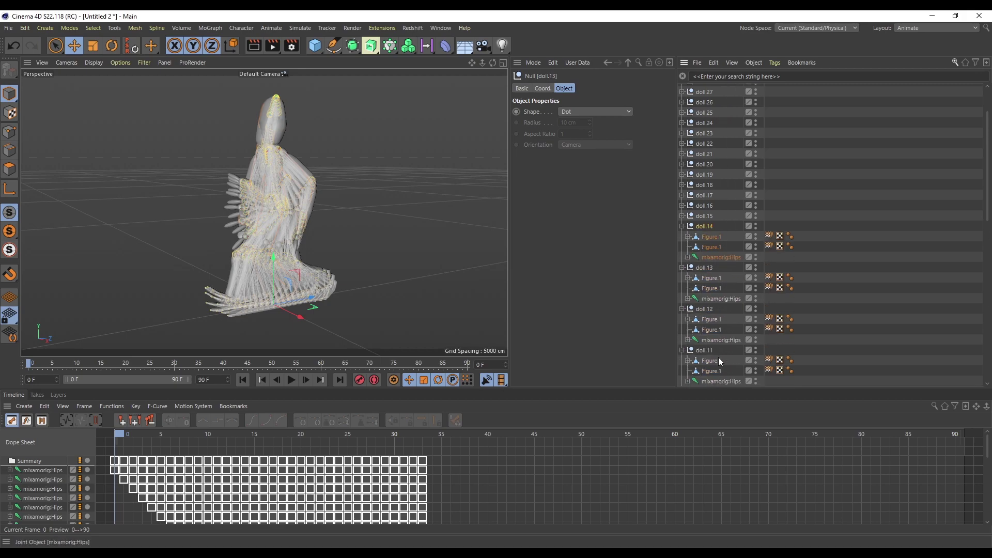
key(Up)
key(Up)
key(Up)
key(Up)
key(Up)
key(Up)
key(Up)
key(Up)
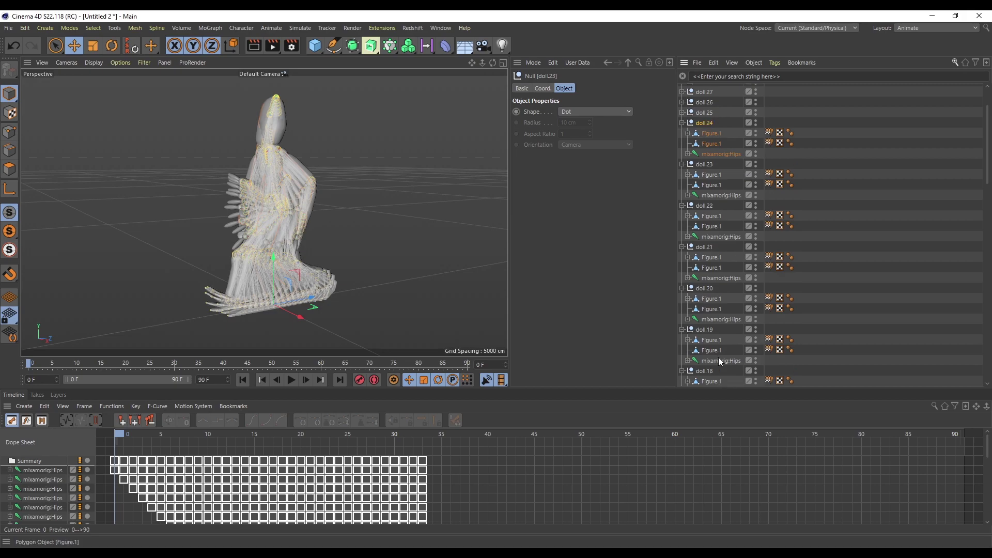
key(Up)
key(Up)
key(Up)
key(Up)
key(Up)
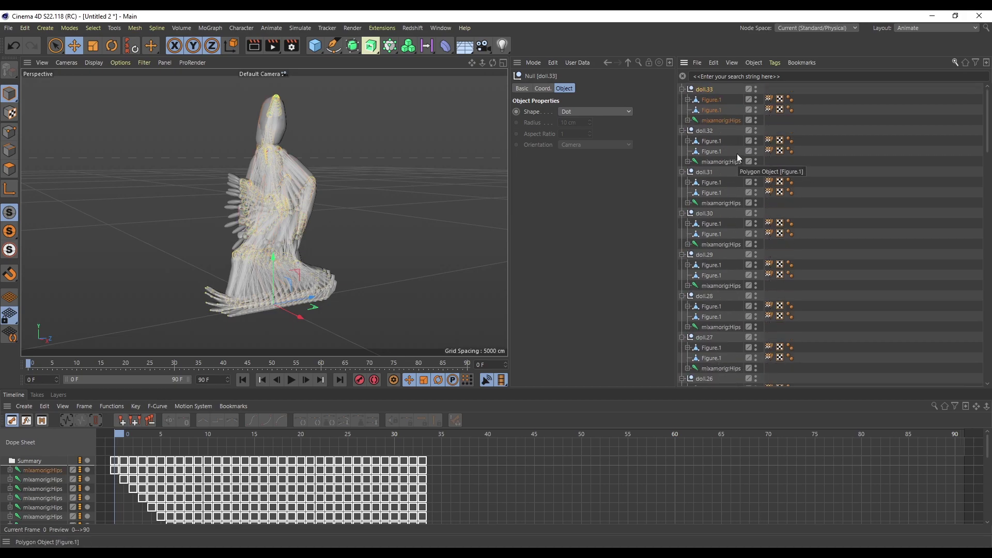
Select the first Figure.1 inside every doll from doll.33 to doll.1 and delete them.
click(711, 100)
ctrl+click(711, 141)
ctrl+click(711, 182)
ctrl+click(711, 223)
ctrl+click(711, 265)
ctrl+click(711, 306)
ctrl+click(711, 348)
scroll(727, 250, down, 5)
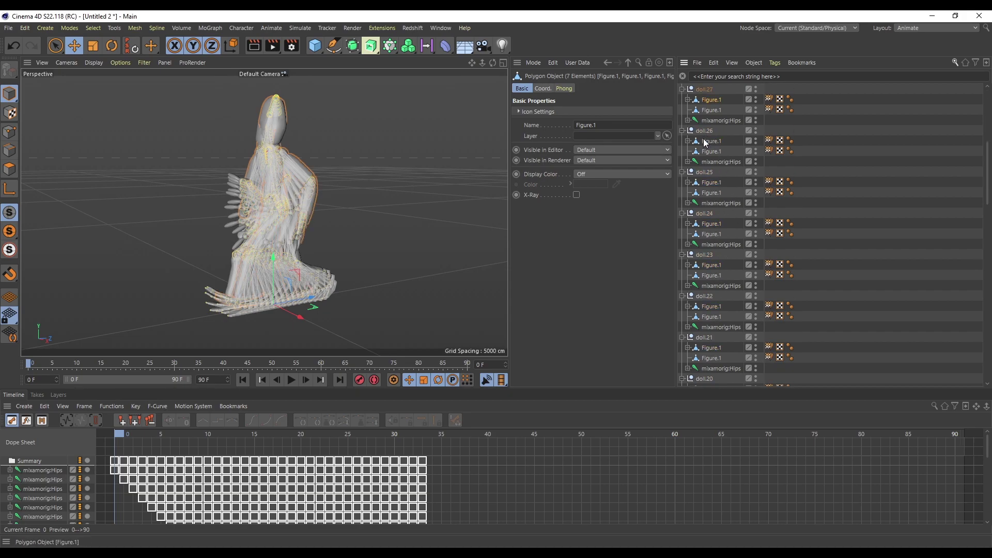
ctrl+click(711, 141)
ctrl+click(711, 182)
ctrl+click(710, 223)
ctrl+click(711, 265)
ctrl+click(711, 307)
scroll(733, 216, down, 6)
ctrl+click(711, 100)
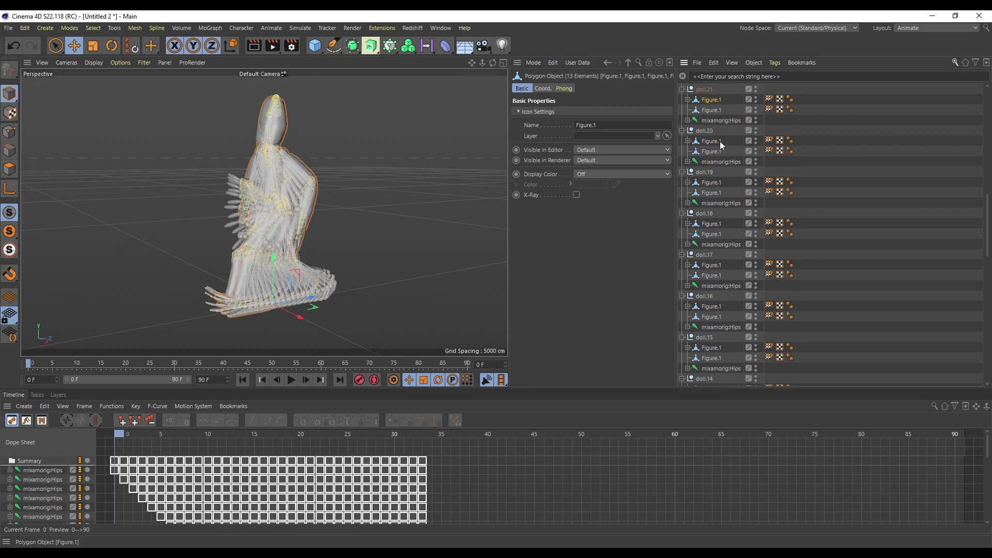
ctrl+click(720, 141)
ctrl+click(711, 182)
ctrl+click(711, 224)
ctrl+click(709, 265)
ctrl+click(711, 306)
ctrl+click(711, 348)
scroll(724, 201, down, 6)
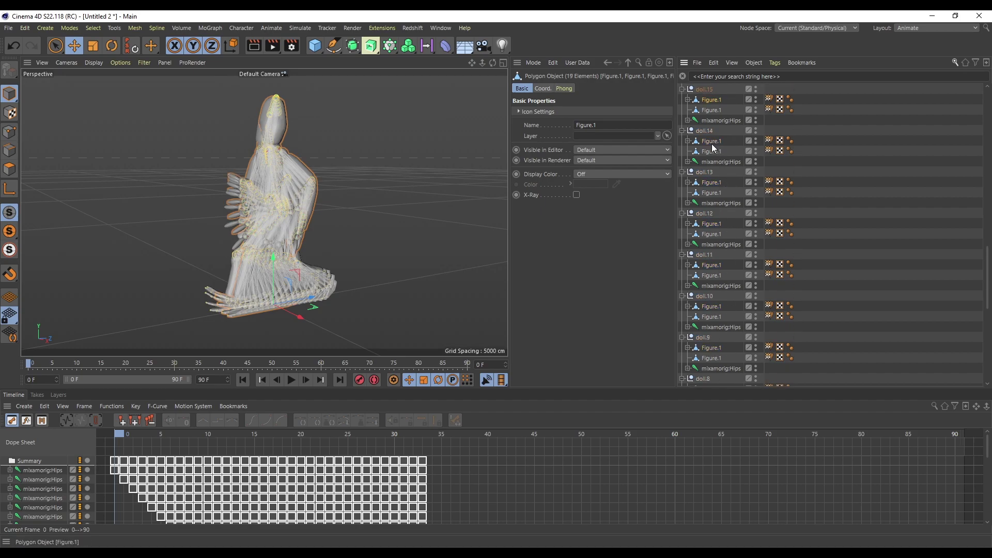
ctrl+click(711, 224)
ctrl+click(710, 265)
ctrl+click(711, 306)
ctrl+click(711, 348)
scroll(726, 207, down, 6)
ctrl+click(711, 141)
ctrl+click(711, 182)
ctrl+click(711, 224)
ctrl+click(711, 265)
ctrl+click(712, 306)
ctrl+click(713, 347)
scroll(722, 250, down, 2)
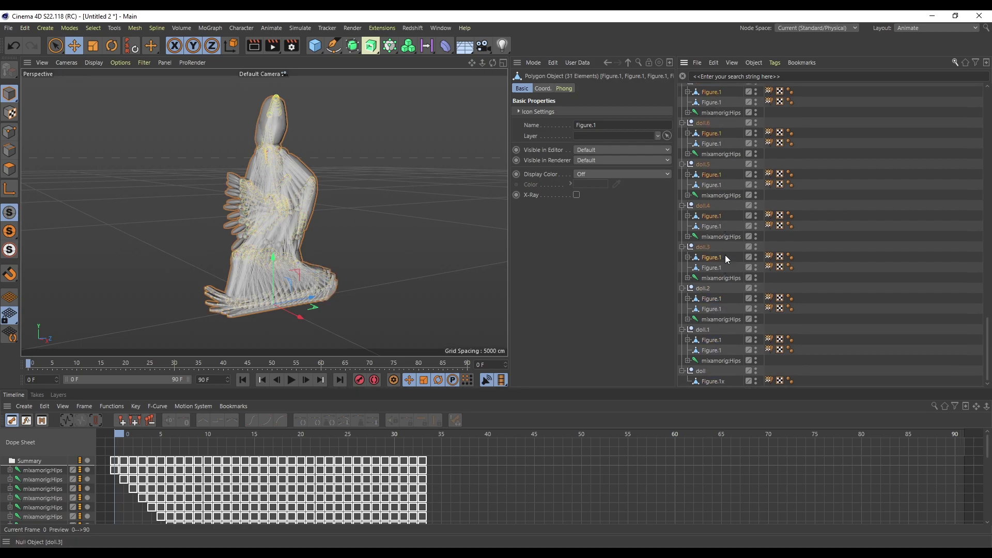
ctrl+click(714, 299)
ctrl+click(711, 341)
key(Delete)
Filter the list by 'm' and delete all the mixamorig skeleton joints, then clear the filter.
click(741, 76)
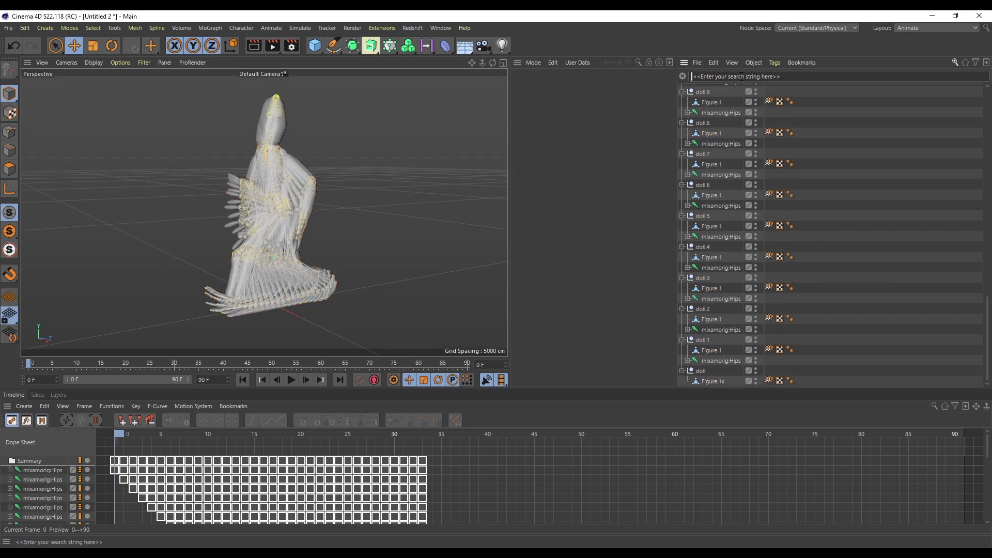
text(mix)
scroll(749, 181, down, 1)
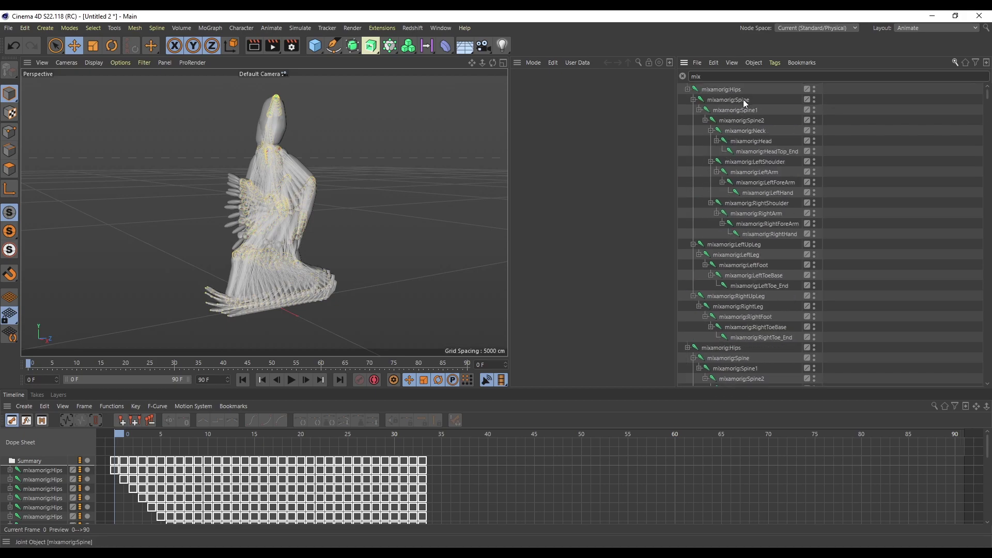
click(750, 111)
scroll(767, 236, down, 10)
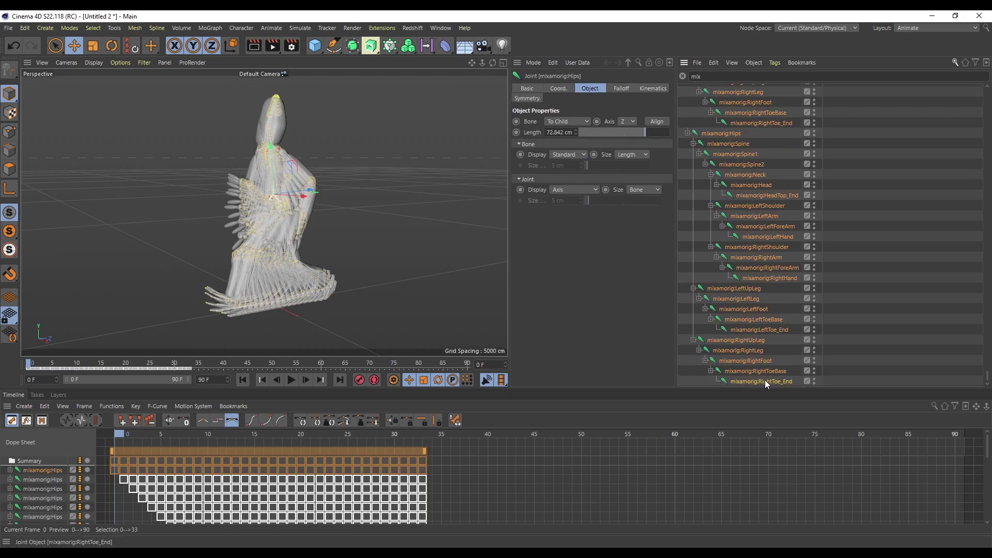
key(Delete)
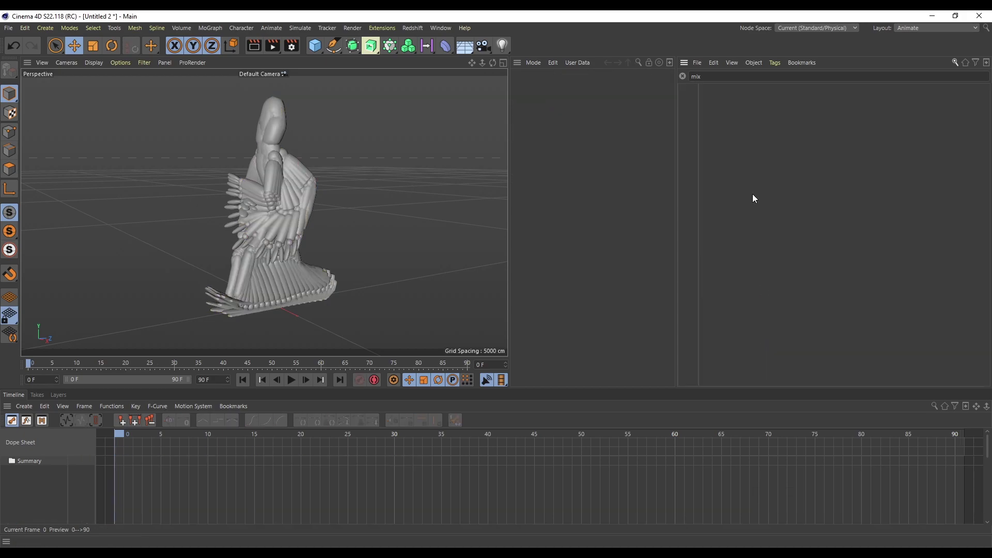
click(683, 76)
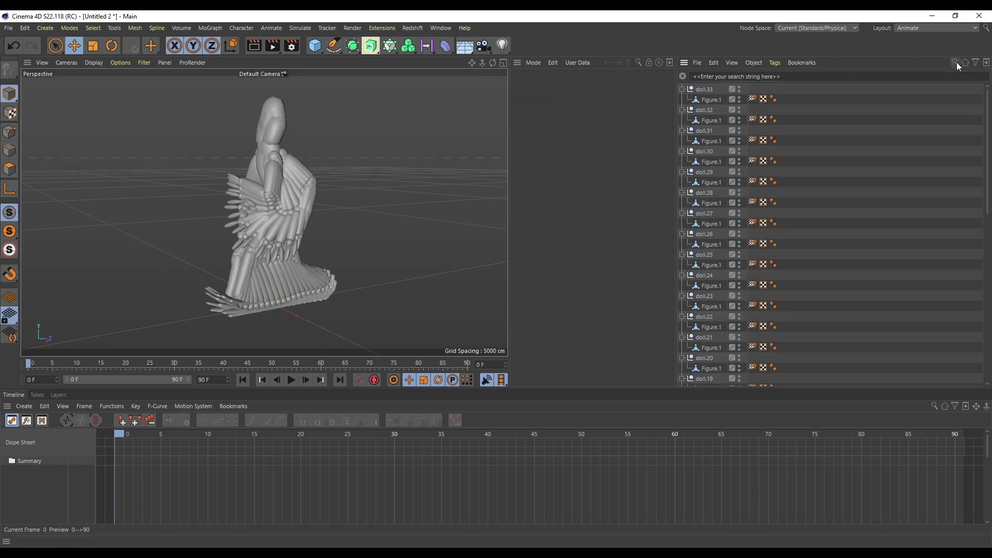
click(956, 62)
Fold All the doll groups in the Object Manager and deselect everything.
click(706, 77)
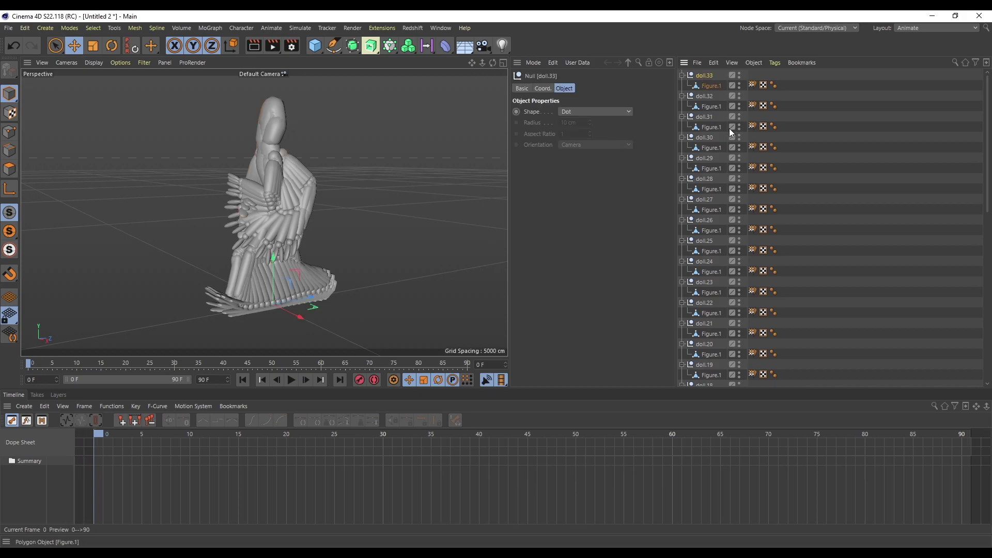
key(ctrl+a)
right_click(699, 79)
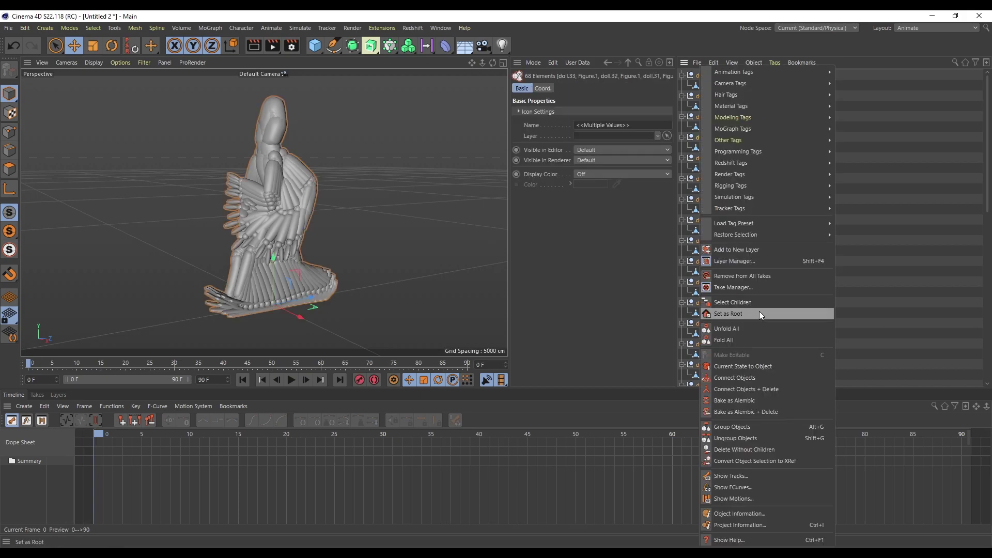
click(739, 339)
click(784, 217)
scroll(785, 217, down, 1)
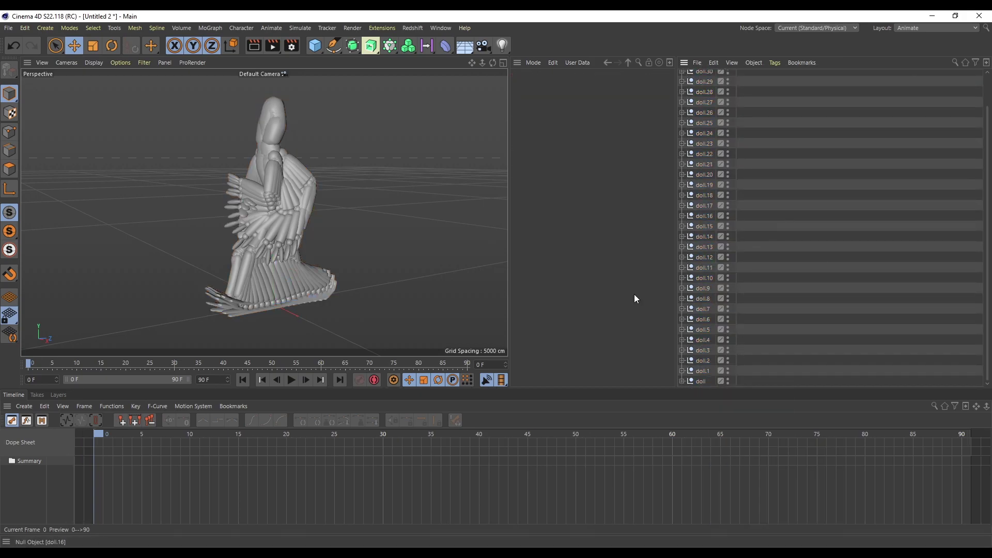
mouse_move(273, 304)
alt+mouse_down()
mouse_move(352, 305)
mouse_move(273, 304)
mouse_move(273, 291)
alt+mouse_up()
scroll(718, 155, up, 2)
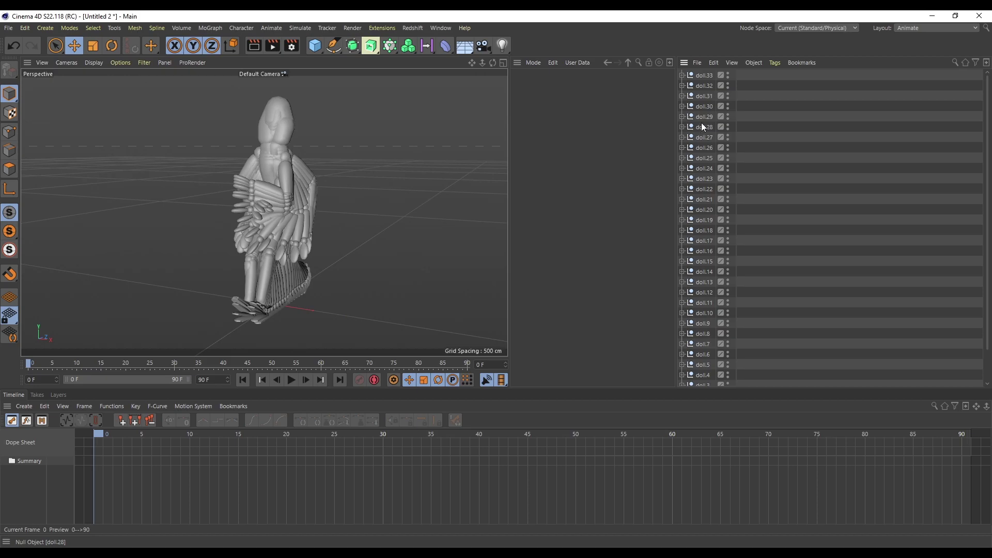
Add a Cloner and set its Mode to Radial.
click(701, 76)
scroll(763, 311, down, 1)
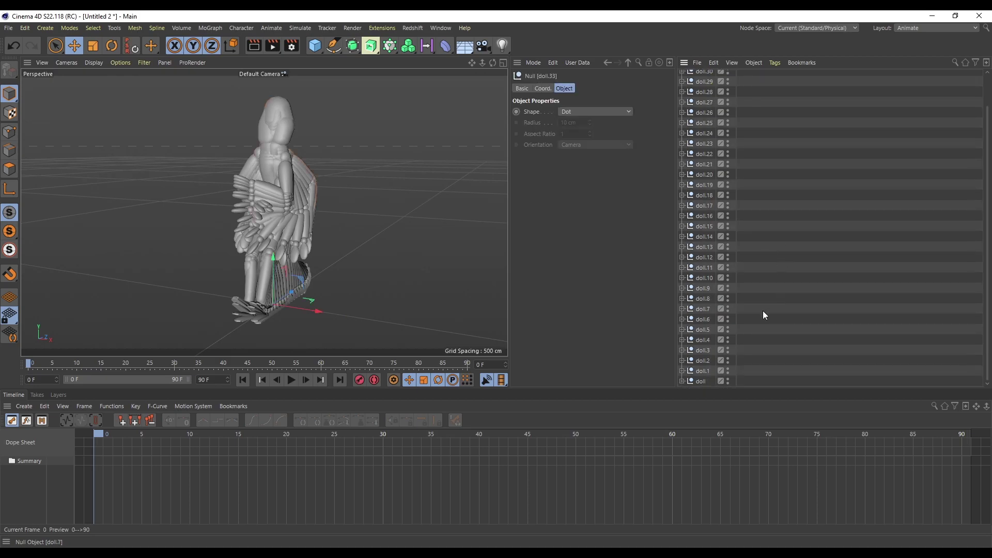
click(833, 343)
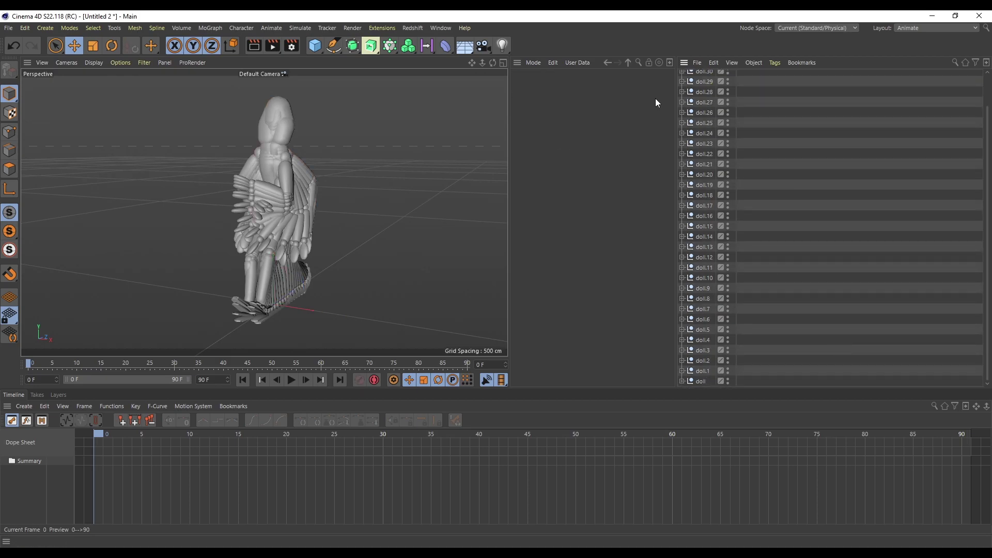
click(391, 47)
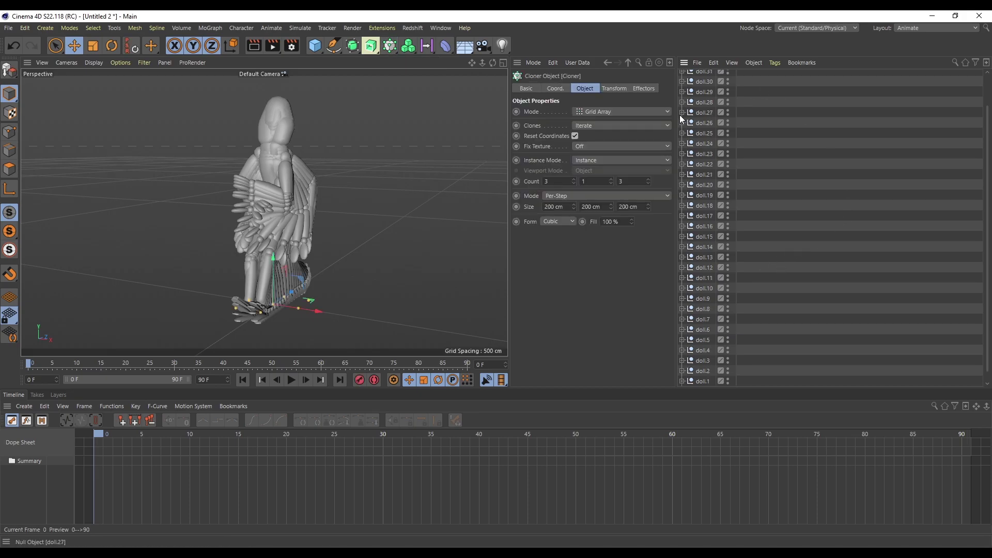
click(593, 110)
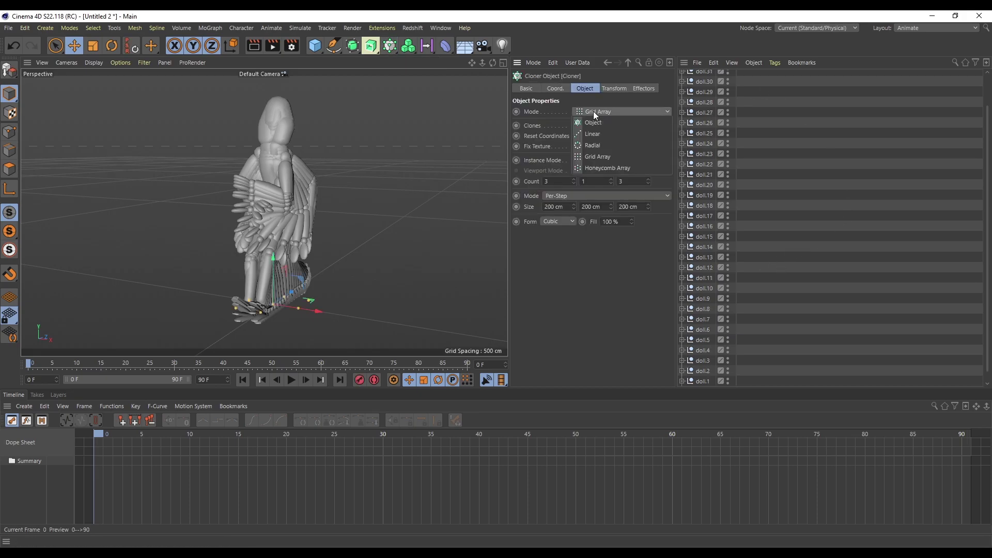
click(606, 144)
Select all the doll nulls and parent them under the Cloner.
scroll(740, 354, down, 2)
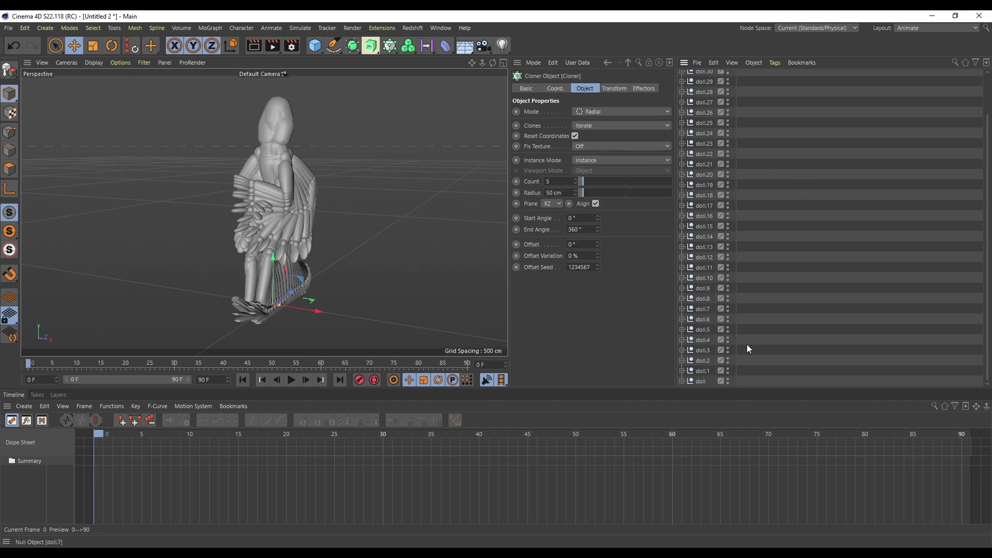
click(702, 380)
scroll(721, 124, up, 3)
shift+click(702, 88)
drag(702, 87, 705, 75)
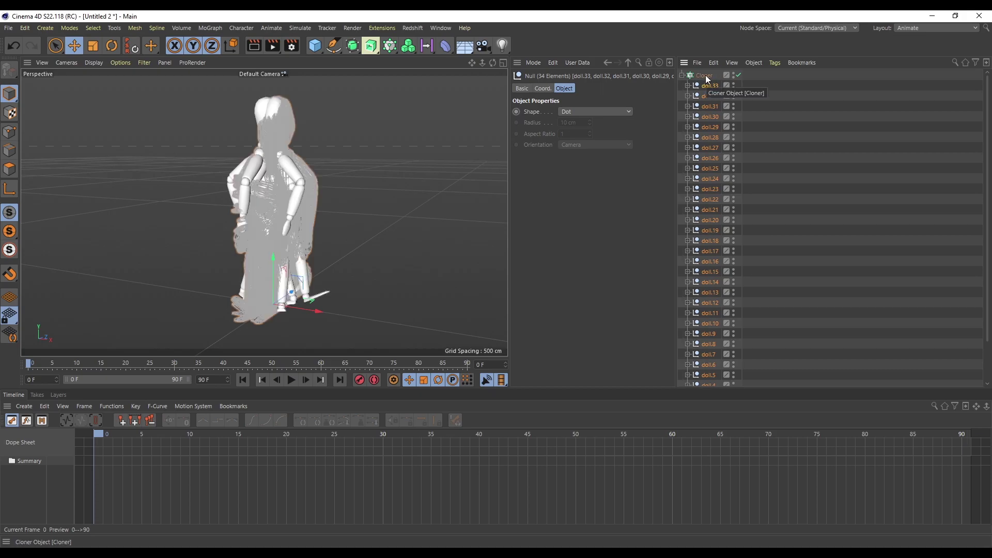
click(682, 75)
Widen the Cloner radius to about 970 cm.
click(703, 76)
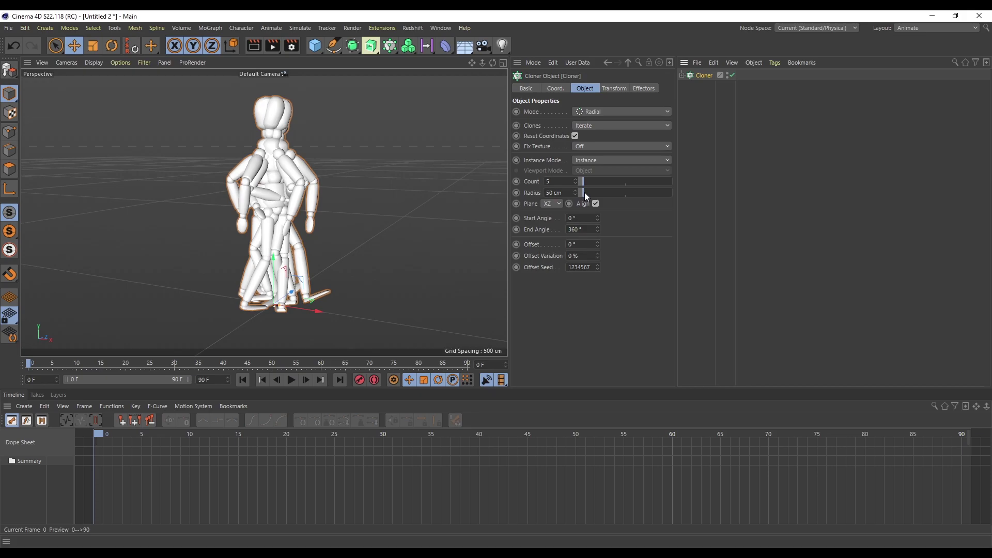
drag(584, 192, 669, 196)
scroll(472, 89, down, 5)
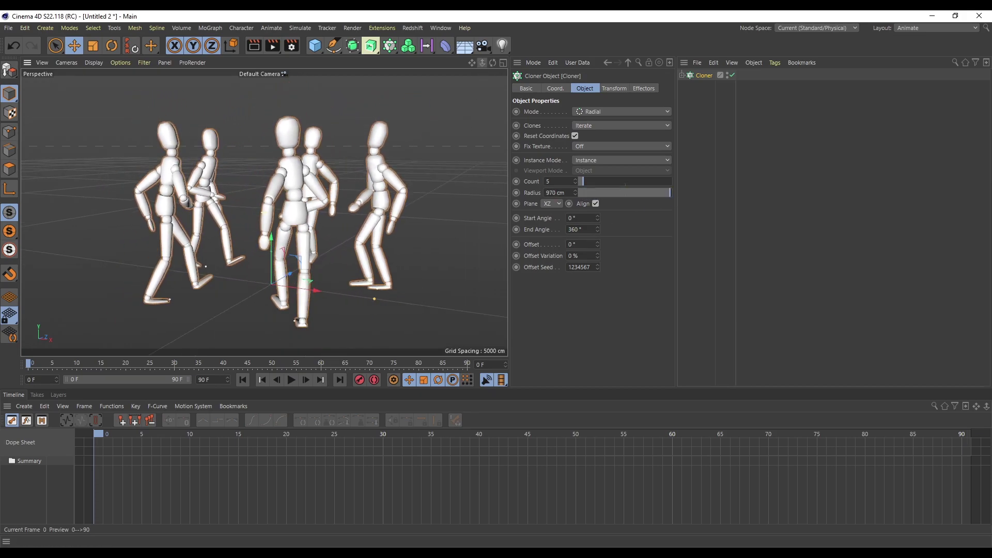
Switch the interface layout to Standard.
click(913, 30)
click(915, 147)
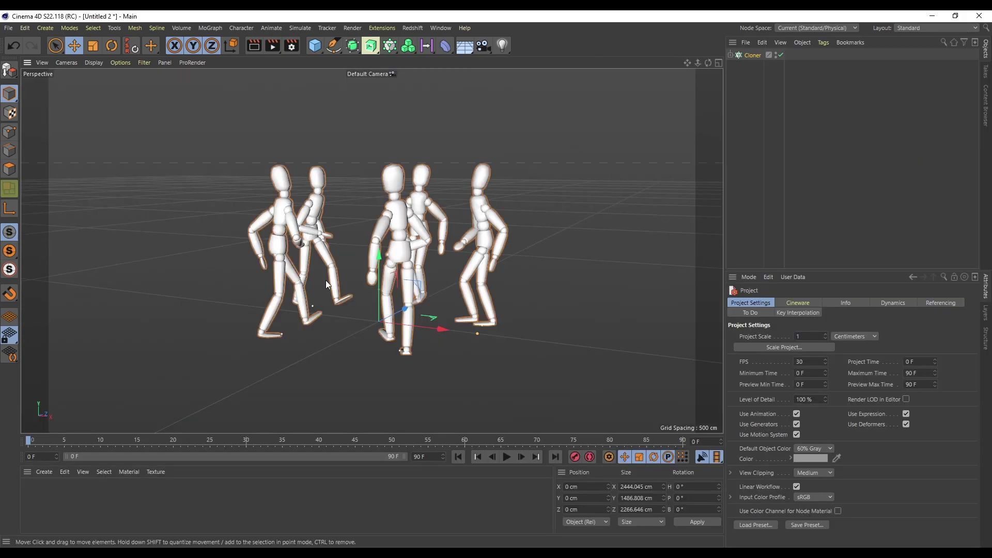
alt+drag(708, 76, 694, 60)
Set the Cloner Count to 33 and widen the Radius to 3485 cm.
click(752, 56)
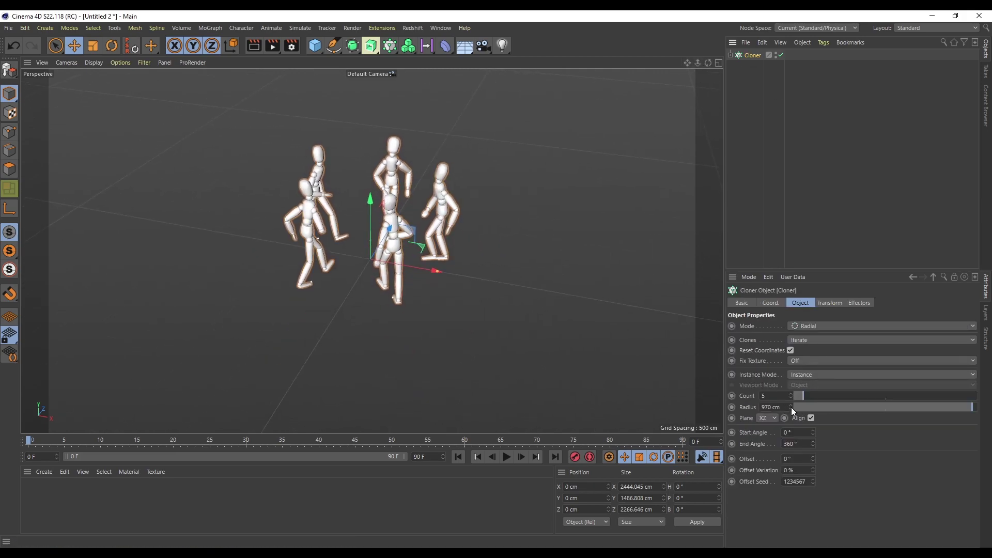
drag(790, 407, 821, 405)
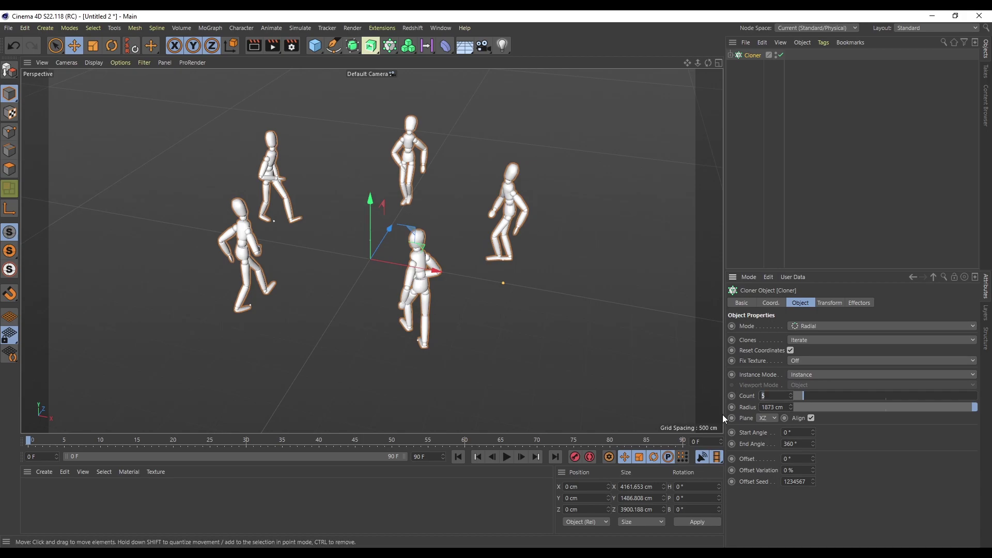
text(33)
key(Return)
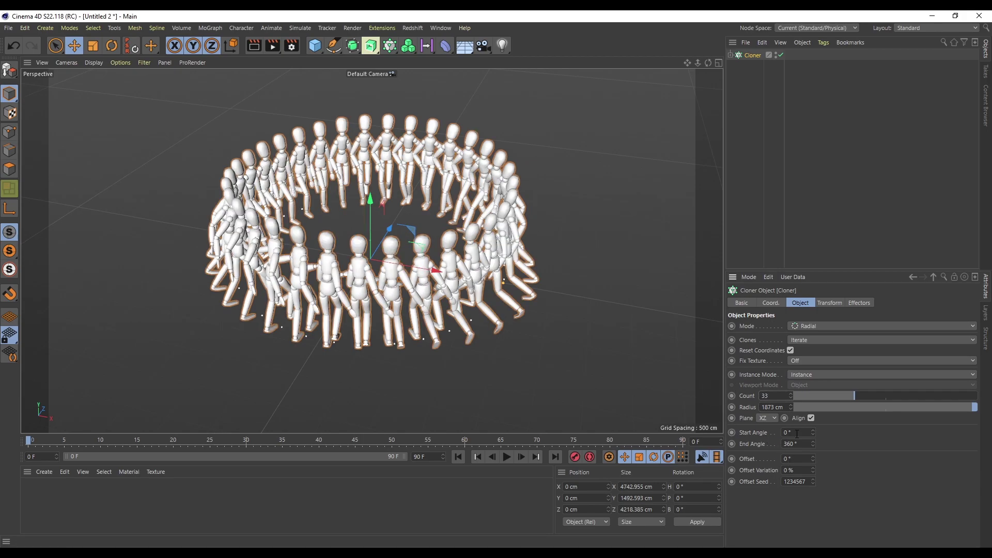
drag(791, 407, 842, 405)
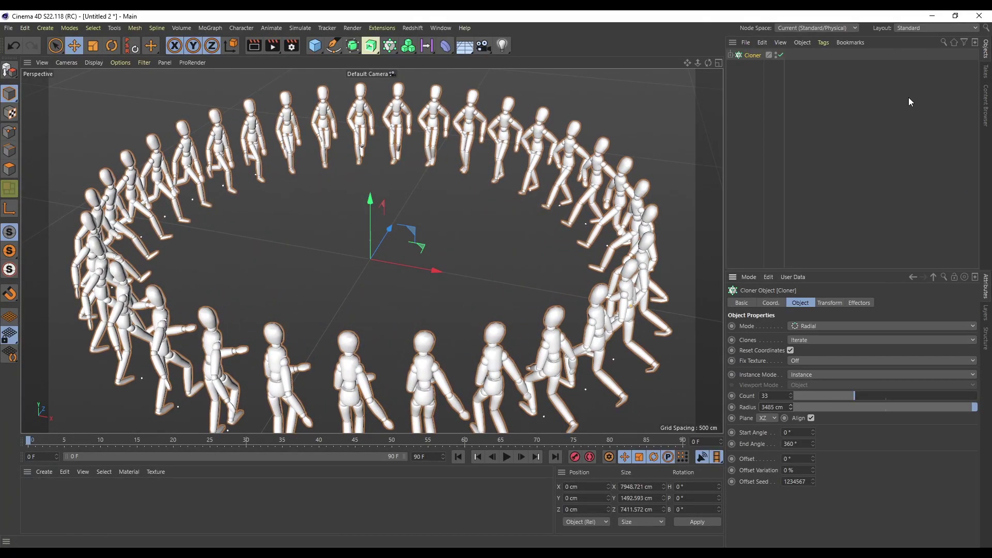
In the Cloner's Transform settings, set R.H to 180° to turn every clone around.
click(858, 303)
click(829, 302)
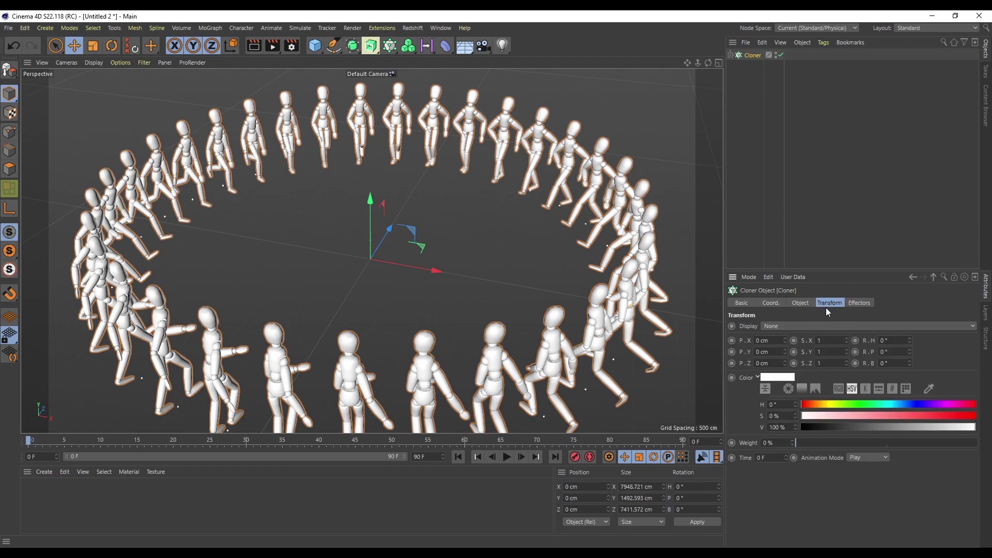
mouse_move(910, 352)
mouse_down()
mouse_move(910, 368)
mouse_move(904, 338)
mouse_up()
key(ctrl+z)
key(ctrl+z)
text(180)
key(Return)
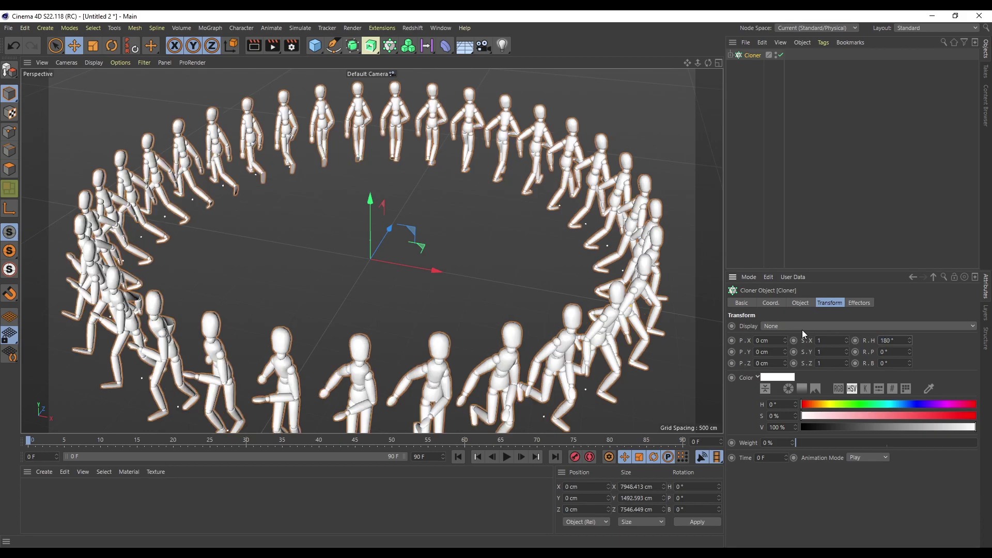
mouse_move(686, 63)
mouse_down()
mouse_move(687, 52)
mouse_move(671, 63)
mouse_move(707, 77)
mouse_move(687, 57)
mouse_up()
click(838, 124)
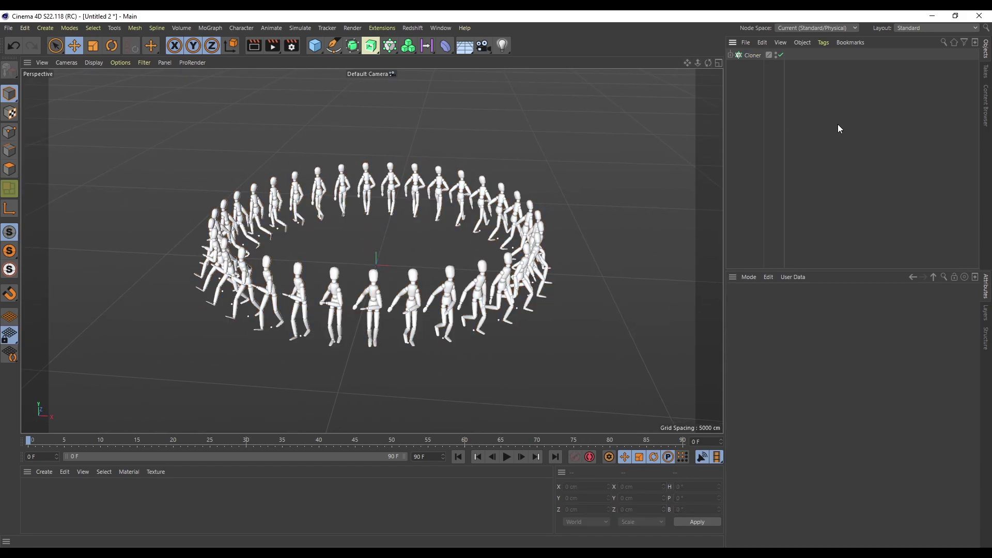
Remove the stray cylinder that was added to the scene.
click(751, 55)
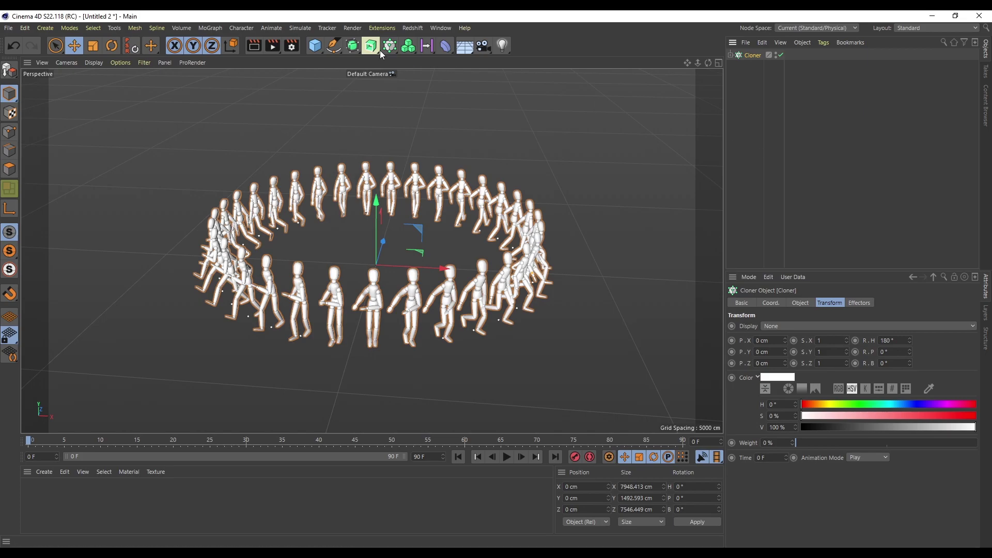
click(318, 45)
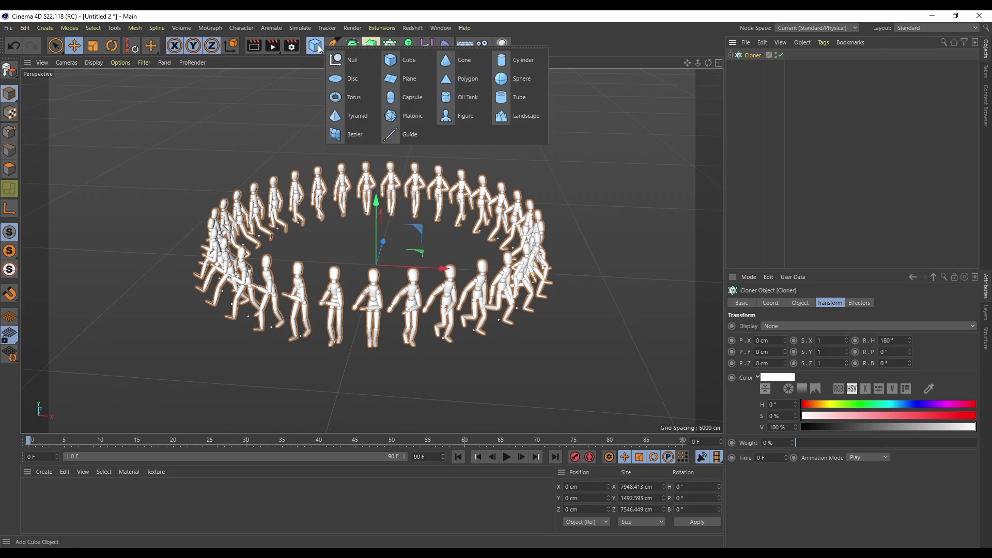
click(529, 60)
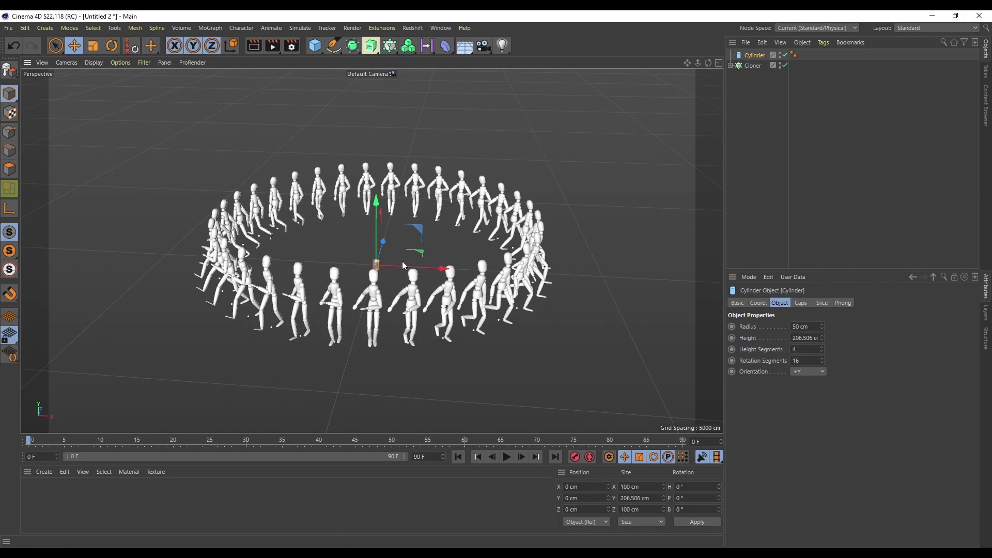
scroll(365, 276, up, 4)
scroll(365, 276, up, 2)
scroll(364, 277, down, 4)
key(Delete)
Scale the Cloner down so the doll ring spans roughly 2750 cm, then add a cylinder.
click(750, 55)
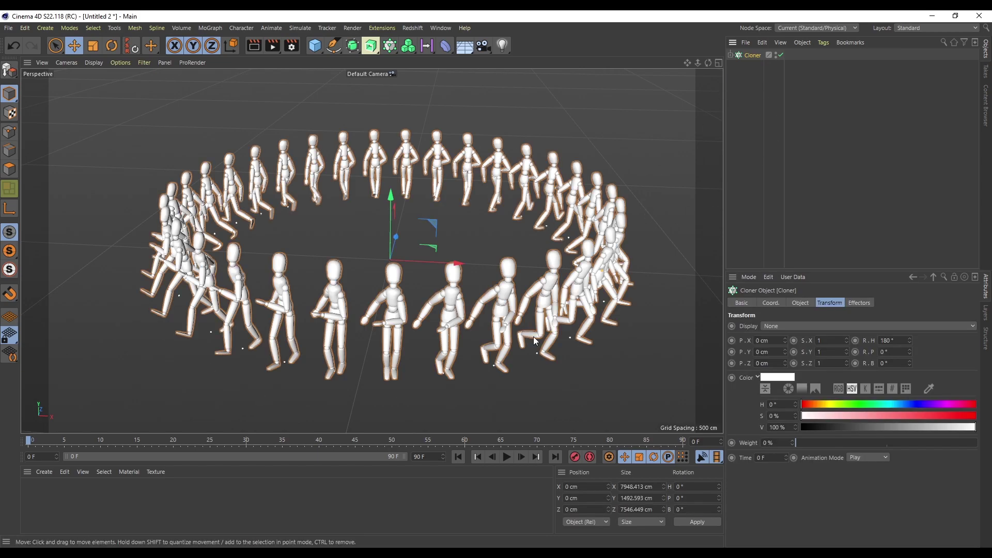
key(t)
drag(659, 155, 464, 277)
click(816, 145)
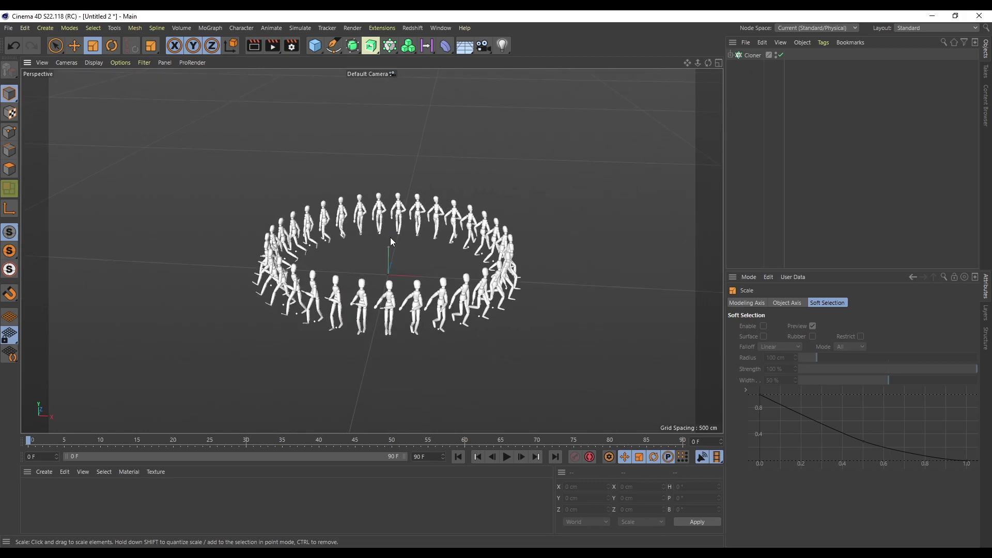
scroll(391, 241, up, 3)
drag(687, 63, 689, 61)
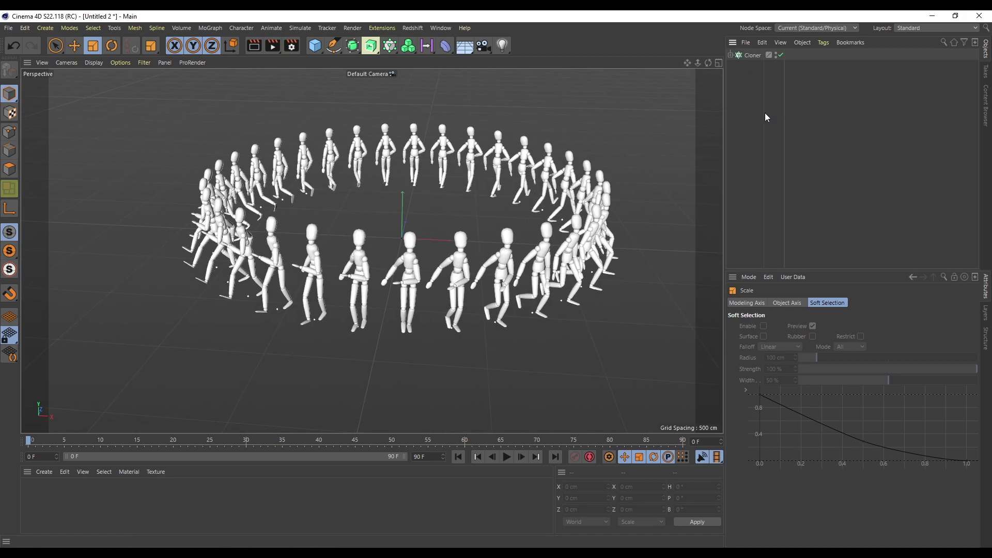
click(750, 55)
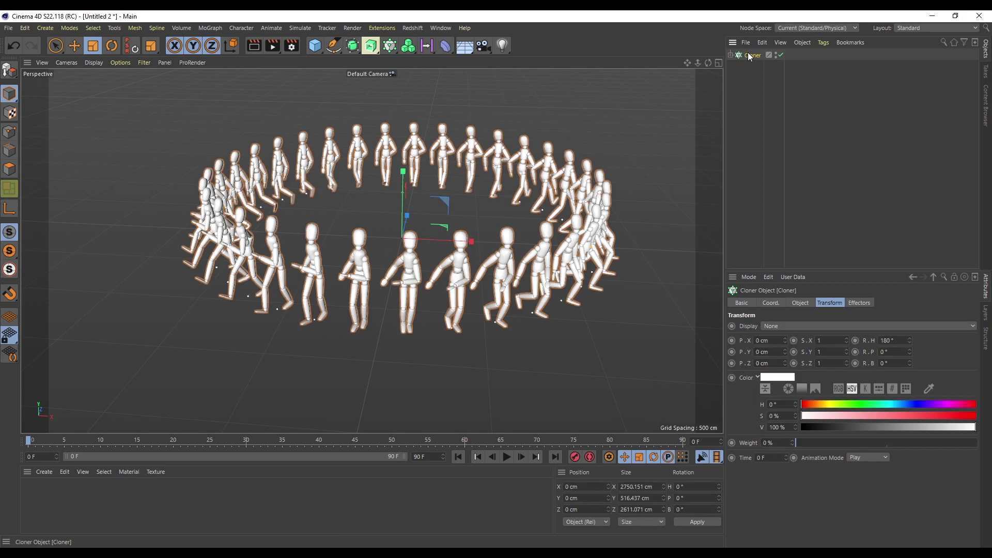
drag(315, 45, 518, 69)
Widen the cylinder to a 1376 cm disc, lower it beneath the dolls, and set 70 rotation segments.
drag(410, 225, 622, 218)
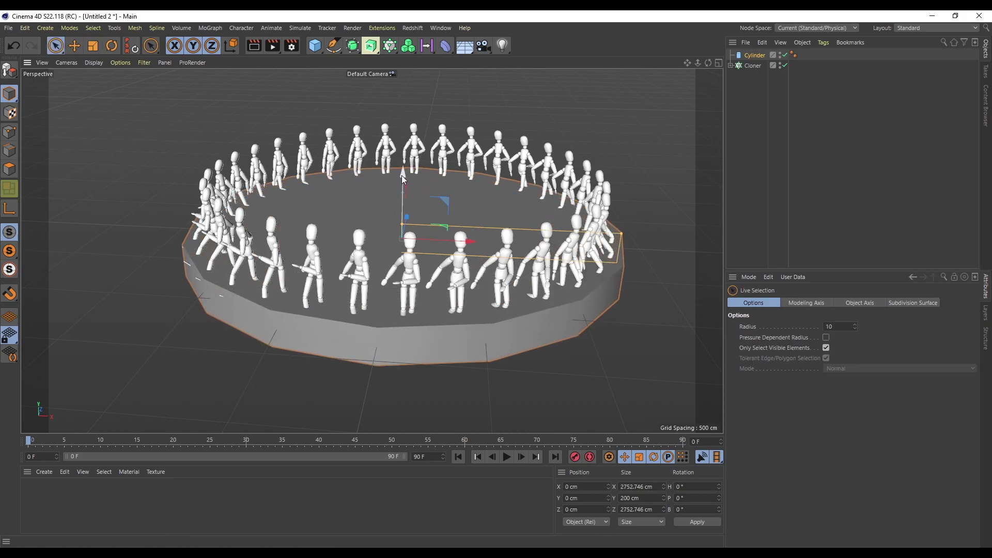
drag(402, 175, 416, 190)
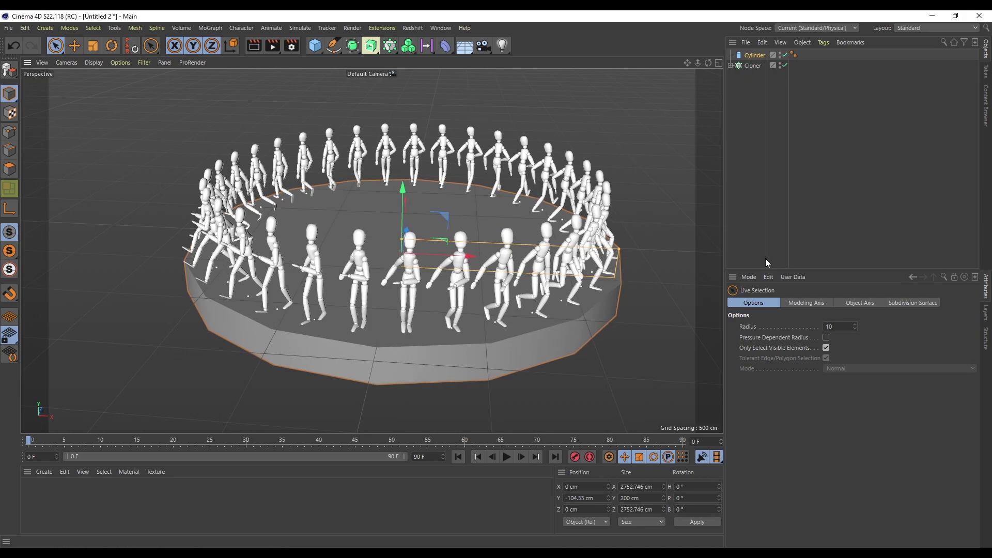
key(n)
key(b)
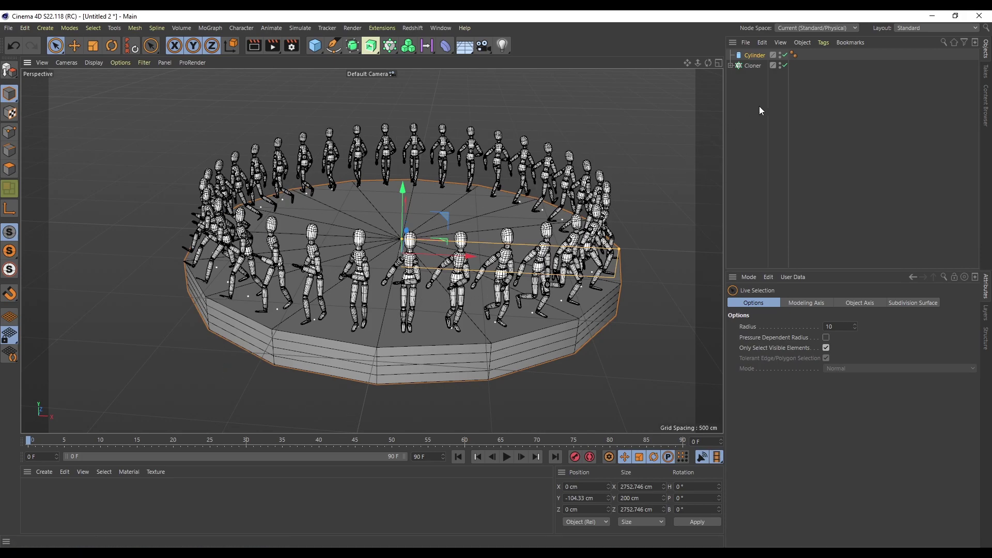
click(756, 55)
drag(821, 361, 842, 360)
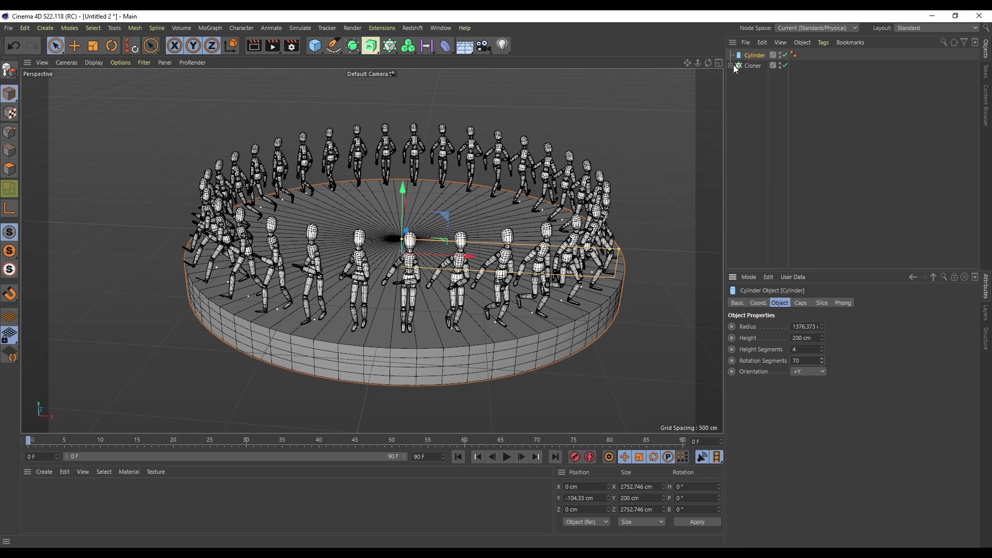
drag(709, 63, 749, 65)
Add a Cube and move it down below the turntable.
click(315, 45)
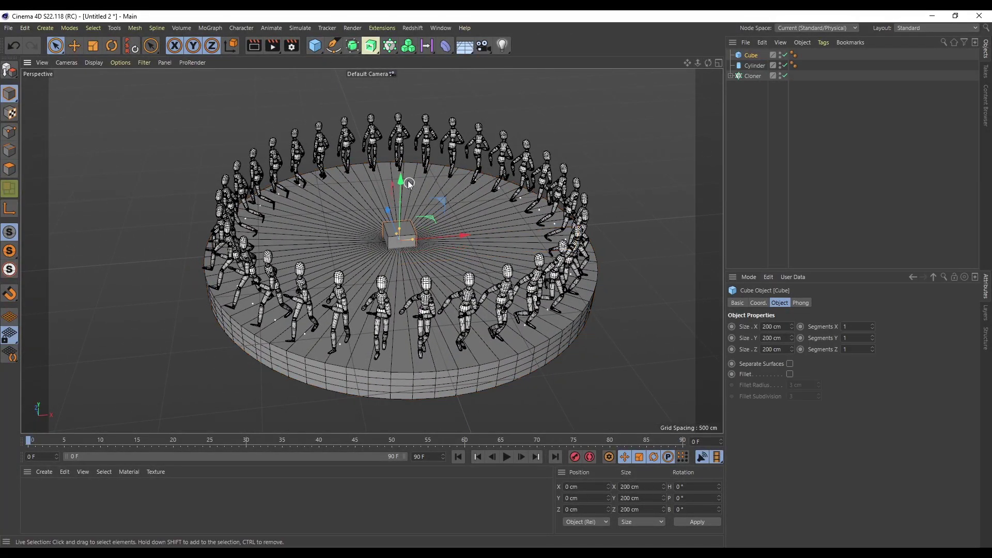
drag(709, 63, 708, 96)
drag(406, 193, 407, 227)
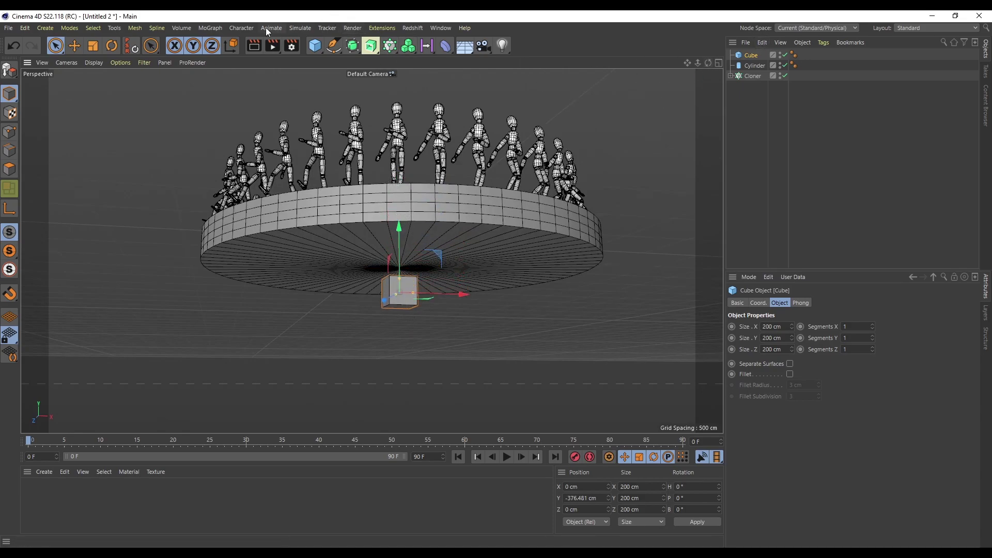
Add a hinge Connector, nest it under the Cube, and raise it just beneath the cylinder.
click(303, 29)
mouse_move(324, 61)
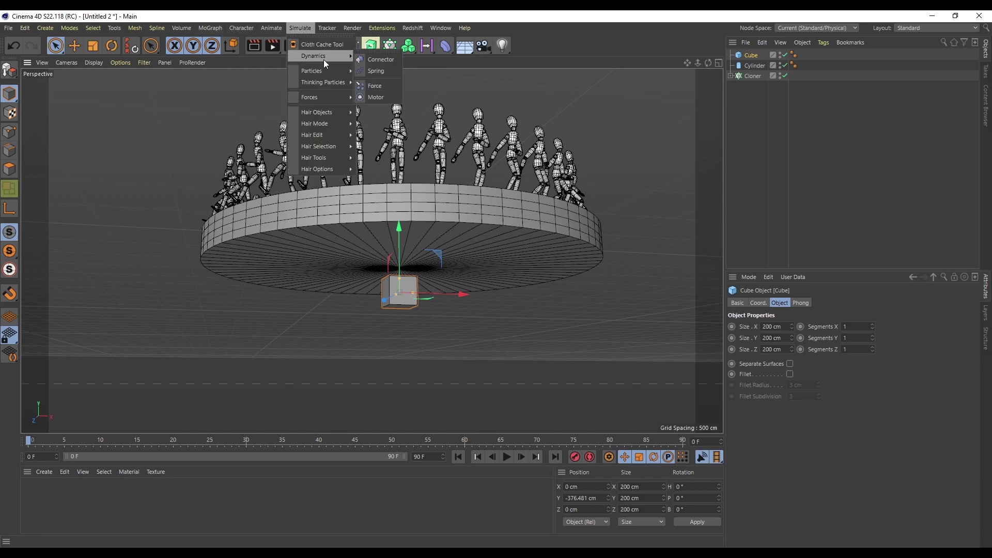
click(378, 60)
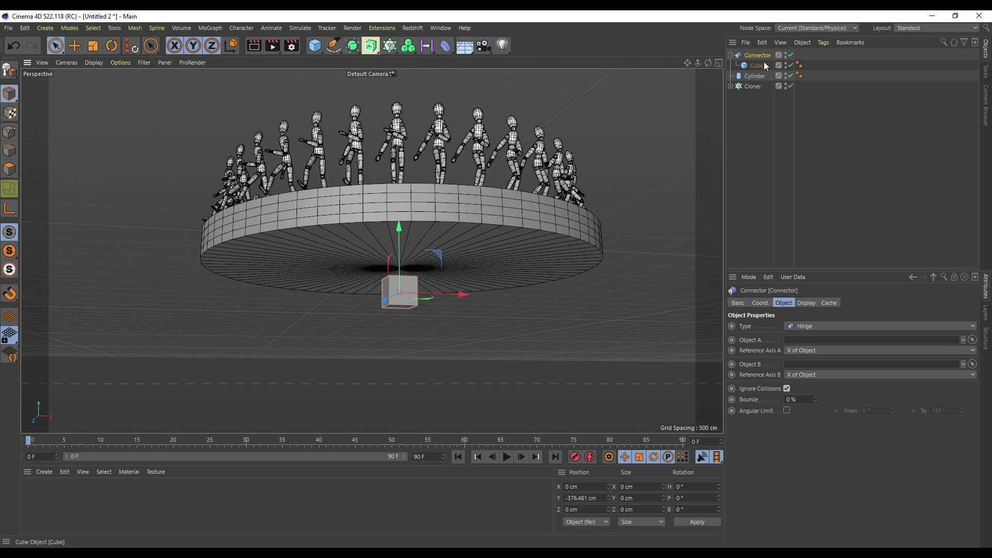
mouse_move(763, 56)
mouse_down()
mouse_move(746, 57)
mouse_move(757, 66)
mouse_up()
drag(397, 252, 402, 234)
scroll(393, 278, up, 6)
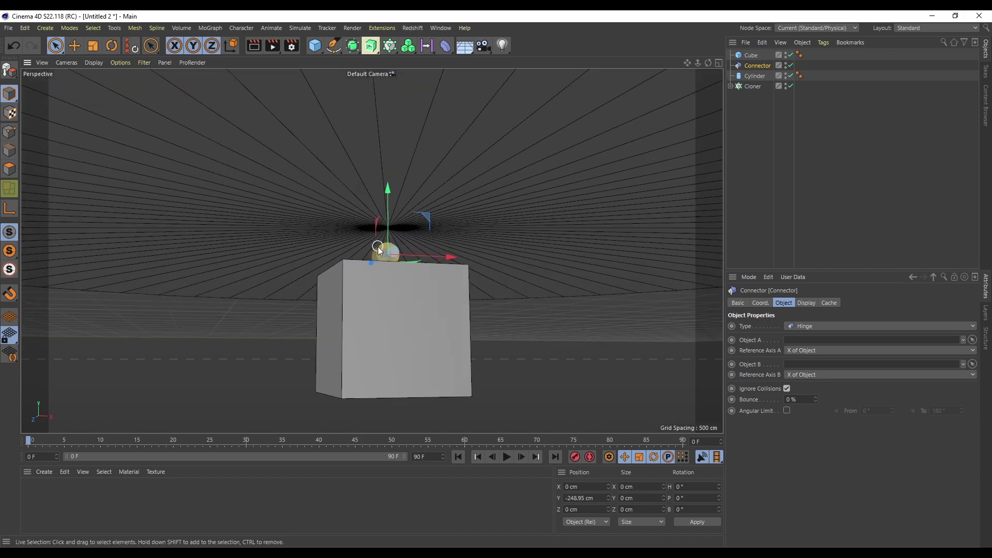
scroll(377, 247, up, 3)
key(r)
alt+drag(394, 265, 370, 184)
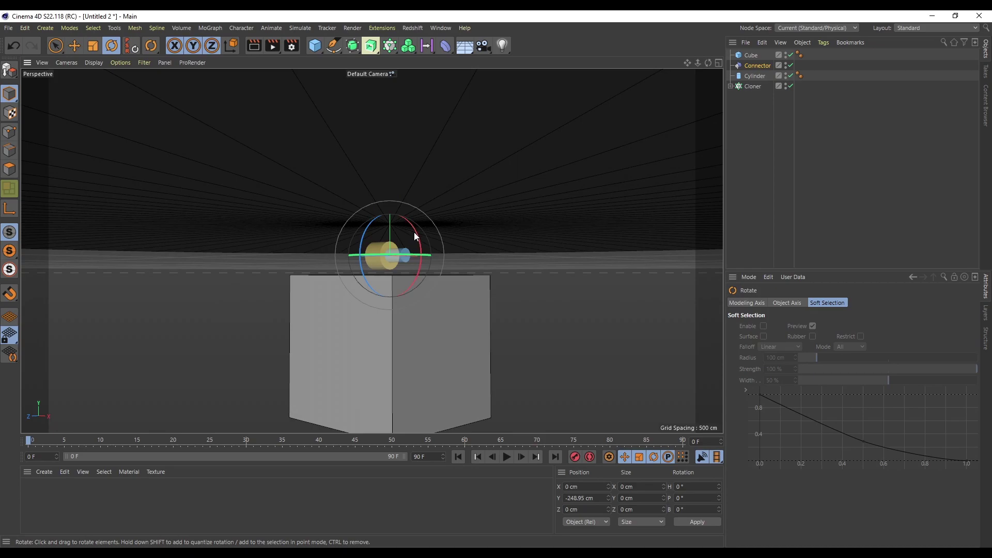
key(ctrl+z)
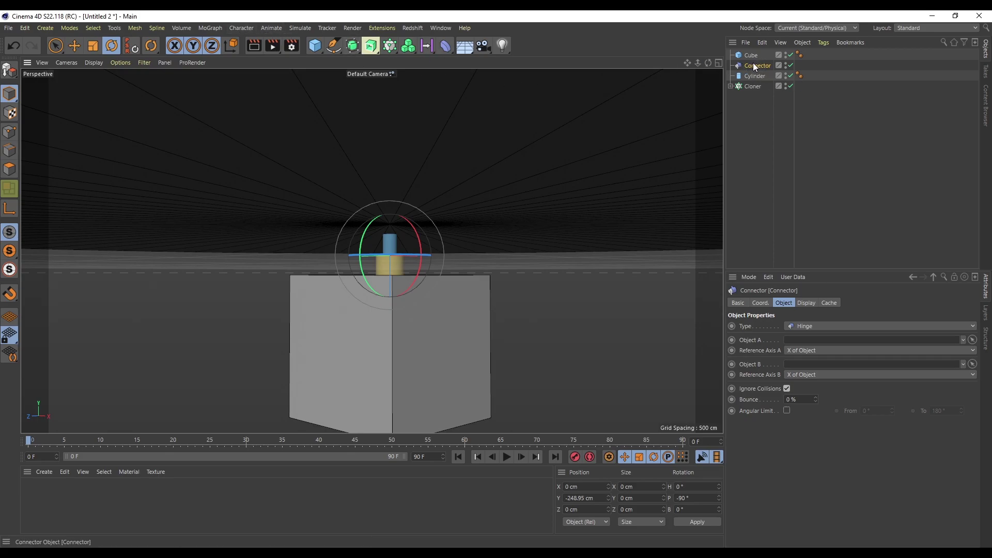
click(299, 28)
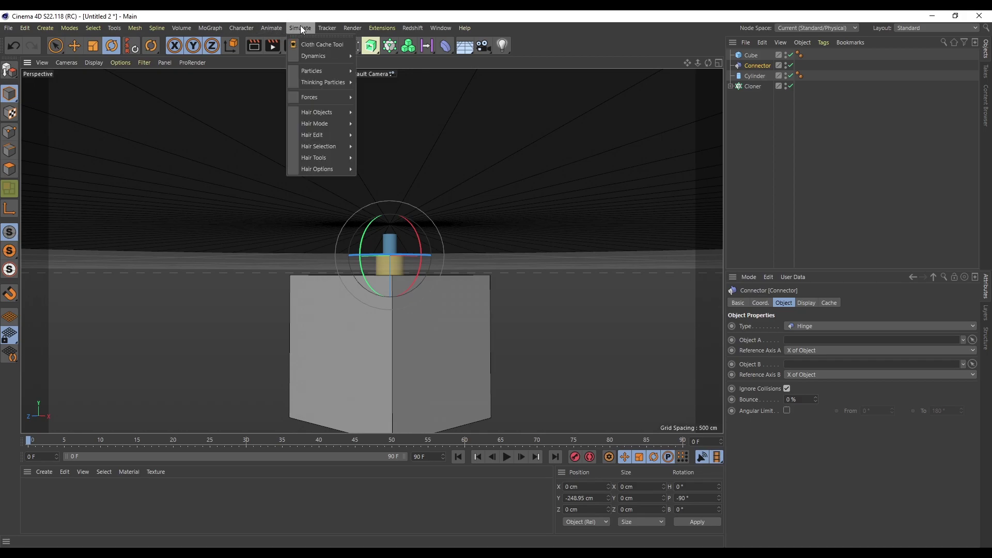
Add an angular Motor and move the Connector out from under it to the top level.
mouse_move(325, 60)
alt+click(382, 96)
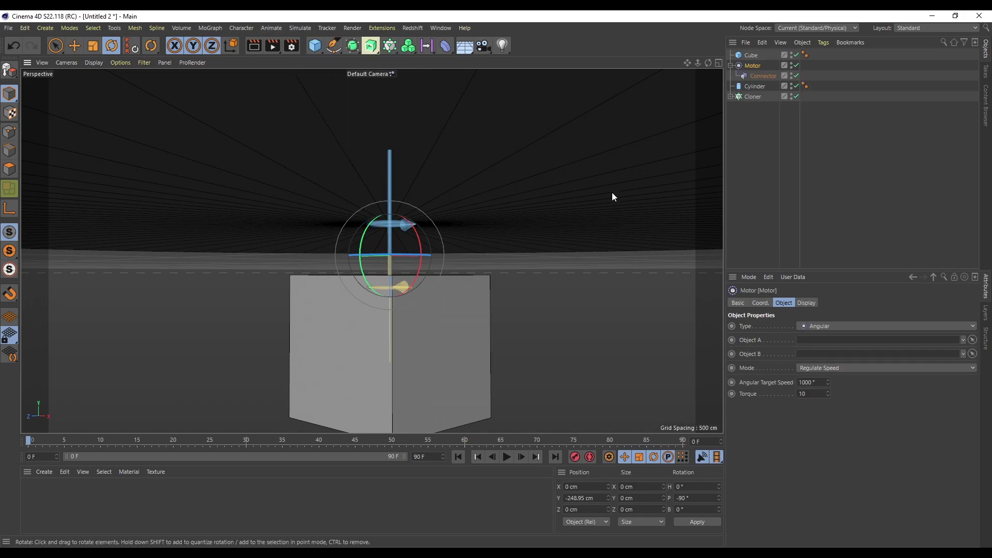
click(752, 151)
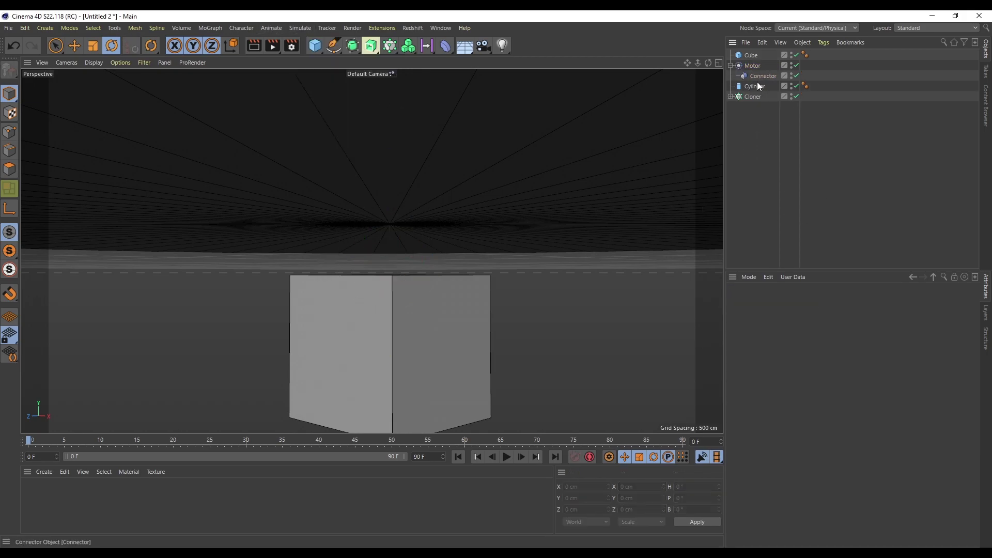
click(758, 79)
drag(755, 83, 753, 71)
click(752, 66)
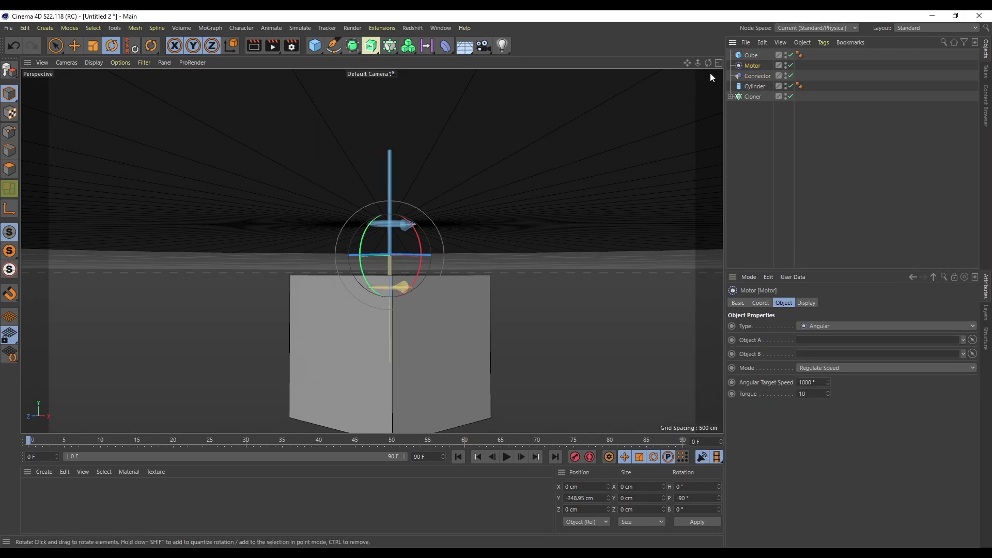
Make the Cloner of dolls a child of the Cylinder.
mouse_move(697, 63)
mouse_down()
mouse_move(744, 63)
mouse_move(692, 63)
mouse_up()
click(748, 138)
click(753, 98)
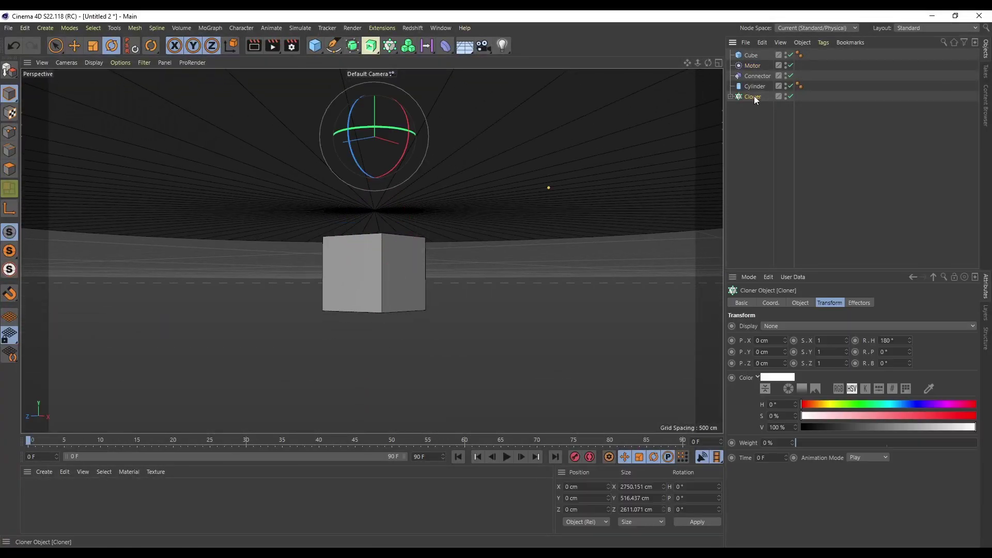
drag(748, 96, 754, 86)
click(754, 86)
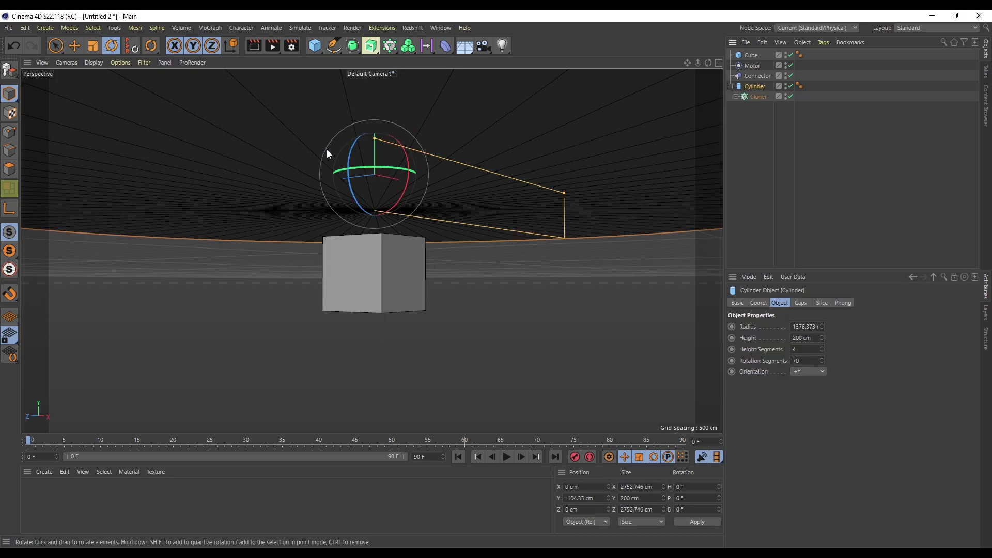
Give the Cylinder a Collider Body tag from its Simulation Tags menu.
right_click(752, 86)
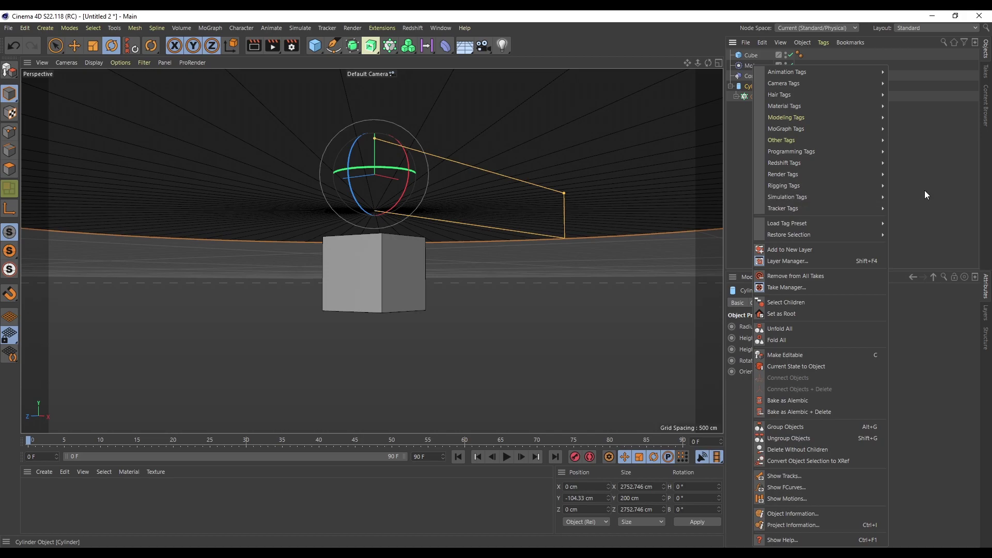
mouse_move(866, 198)
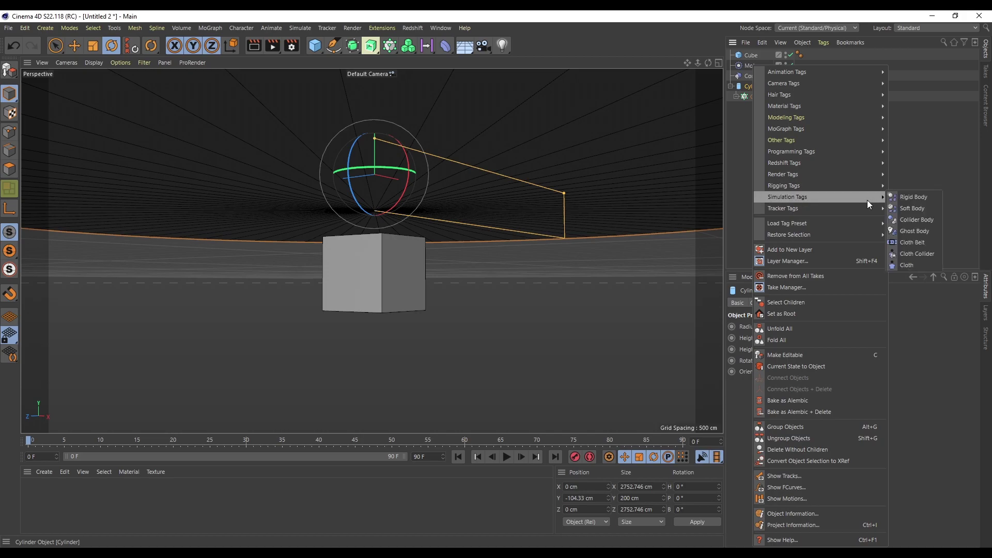
click(924, 219)
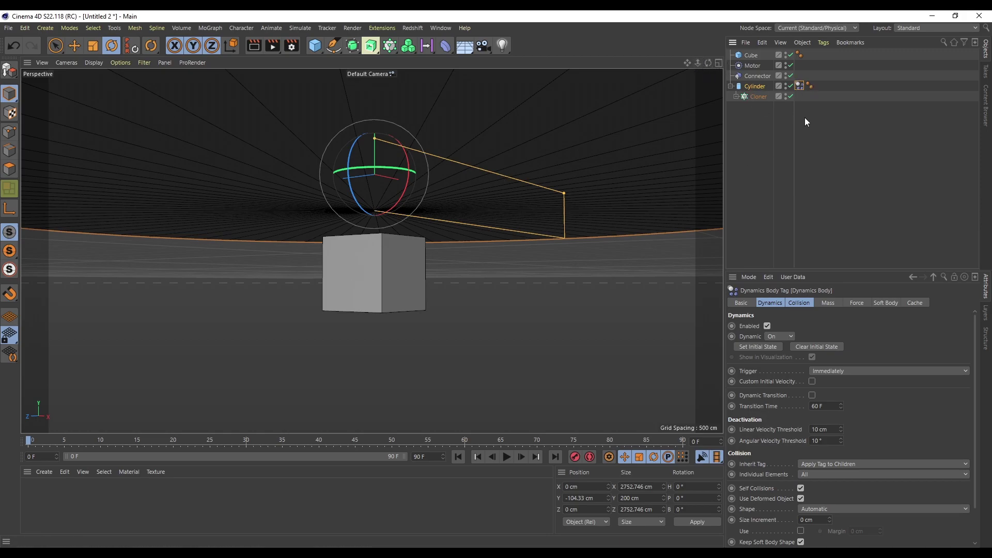
Give the Cube a Collider Body tag as well.
click(867, 161)
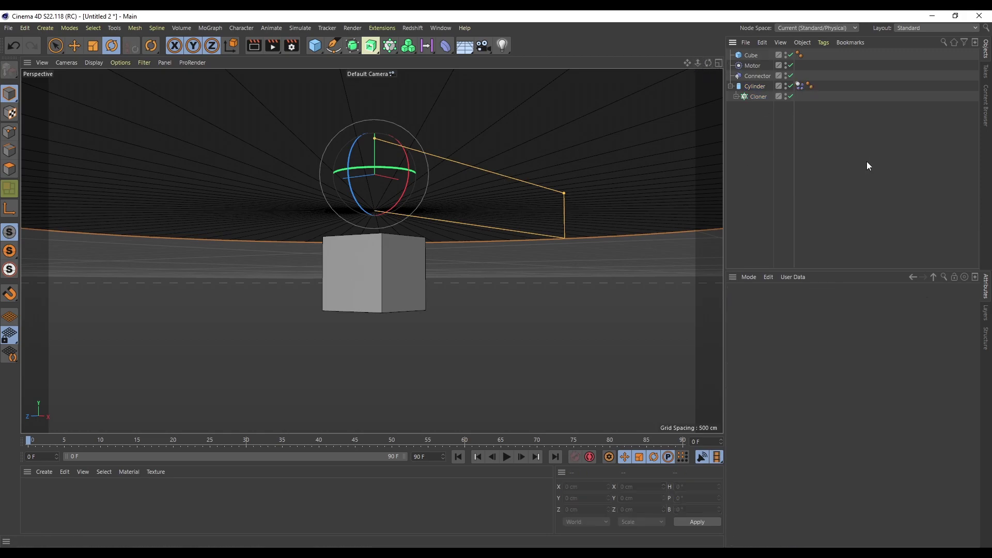
click(749, 55)
right_click(749, 55)
mouse_move(808, 187)
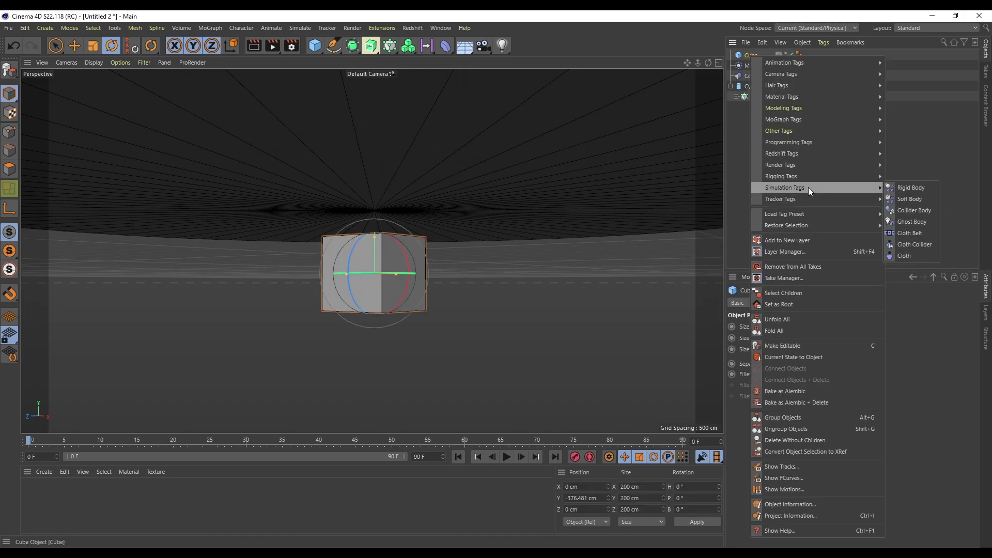
click(921, 208)
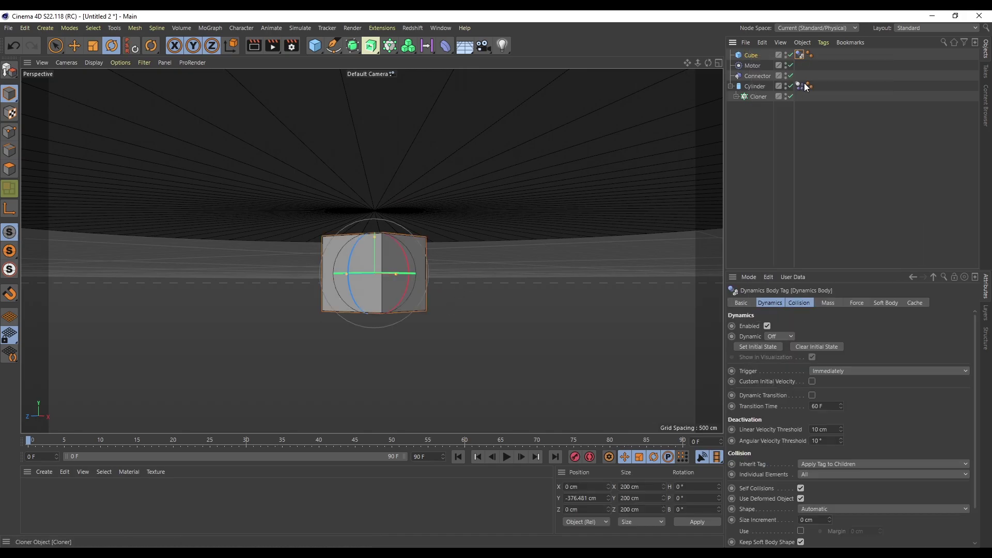
Link the Connector to the Cylinder (Object A) and Cube (Object B), and the Motor to the Cylinder.
click(755, 76)
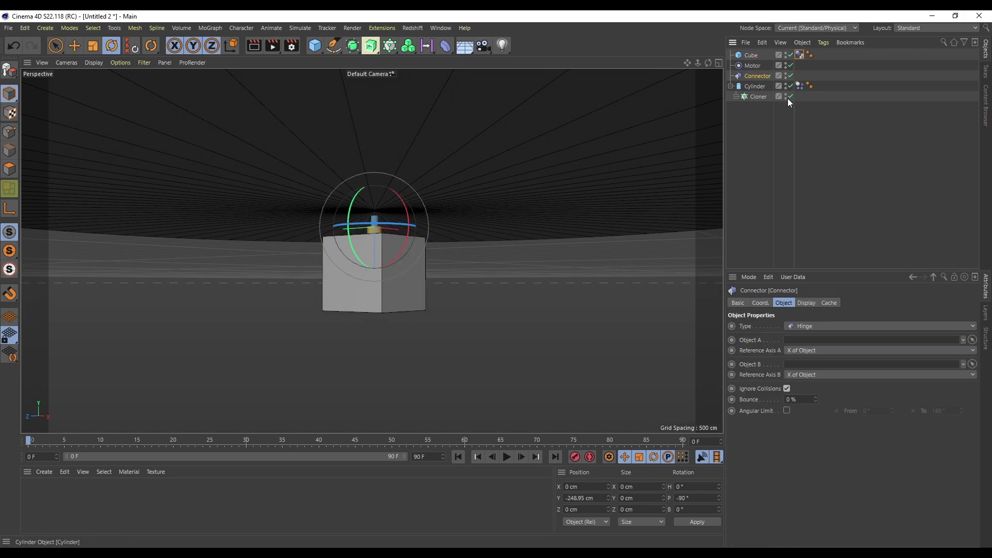
drag(743, 59, 798, 364)
drag(752, 87, 806, 341)
click(754, 66)
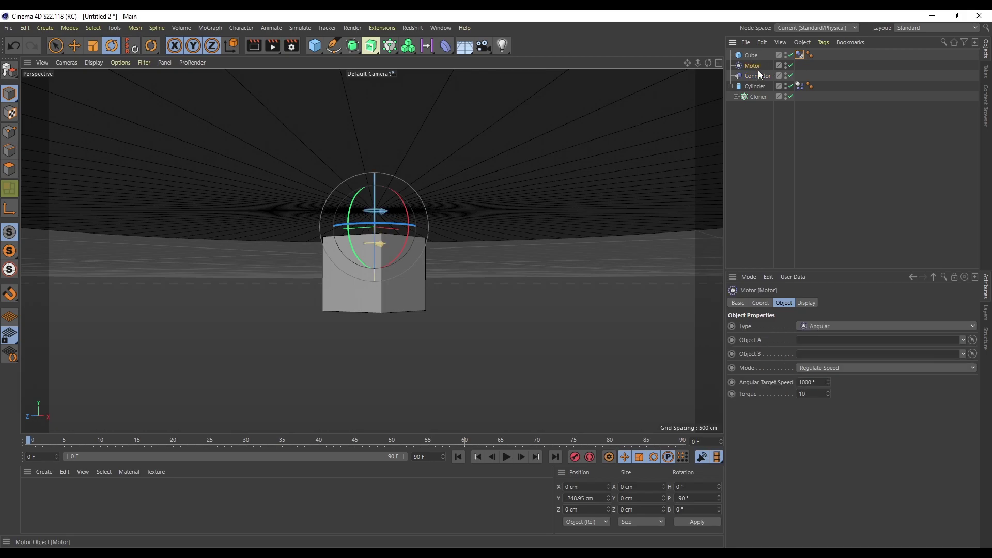
drag(754, 87, 809, 345)
Play the simulation to test the spinning turntable, then rewind to the first frame.
mouse_move(707, 62)
mouse_down()
mouse_move(699, 87)
mouse_move(690, 61)
mouse_up()
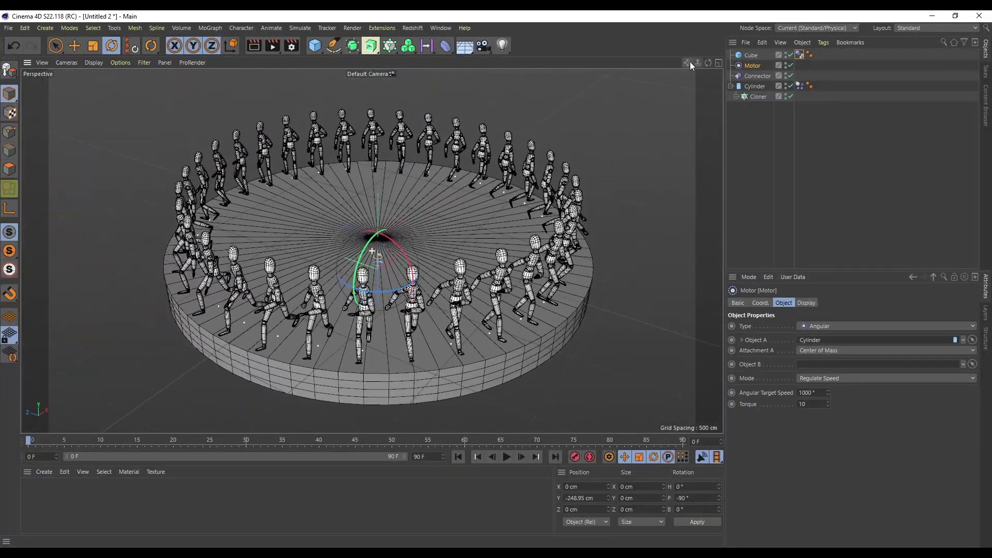
click(506, 456)
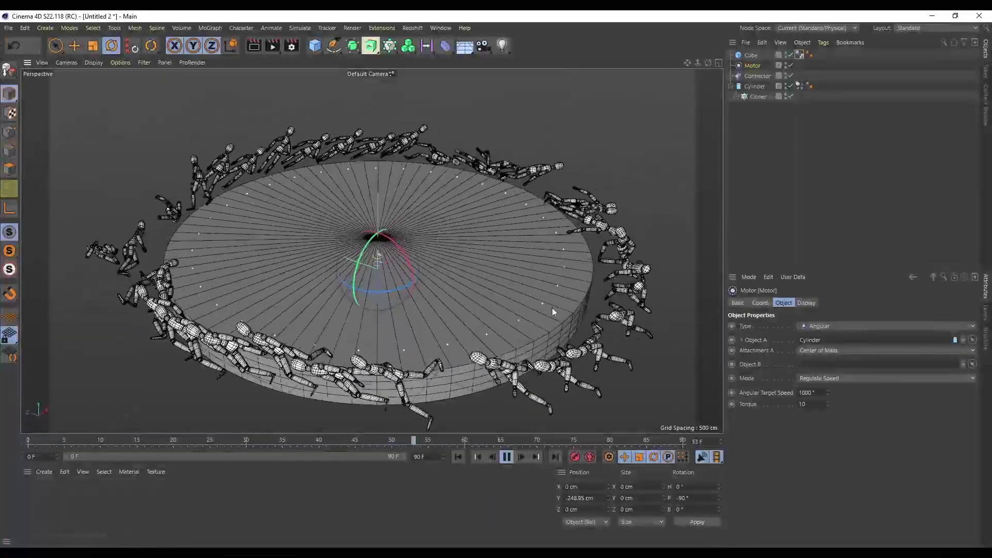
click(506, 456)
click(458, 457)
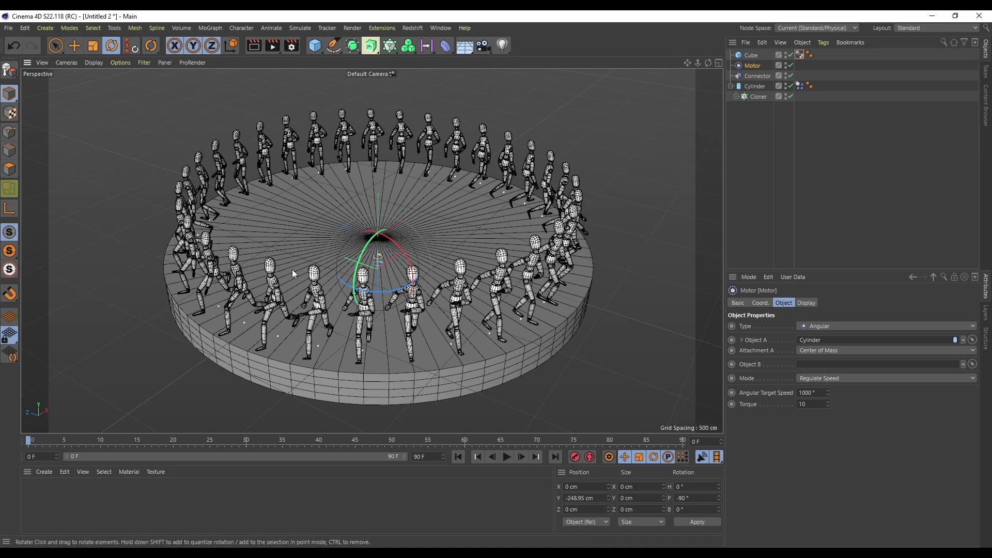
click(800, 86)
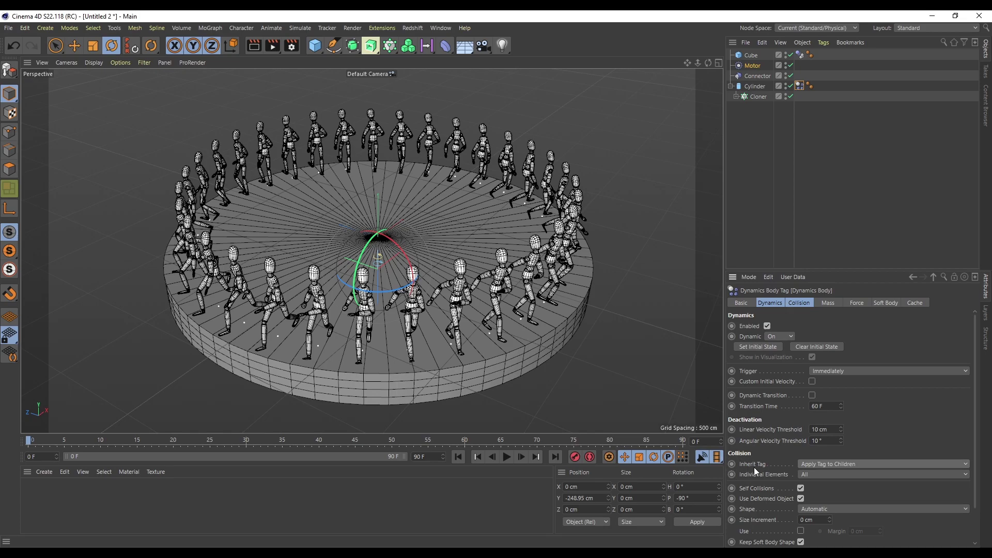
Set the Cylinder's dynamics tag to inherit a Compound Collision Shape and test playback.
click(822, 464)
click(837, 499)
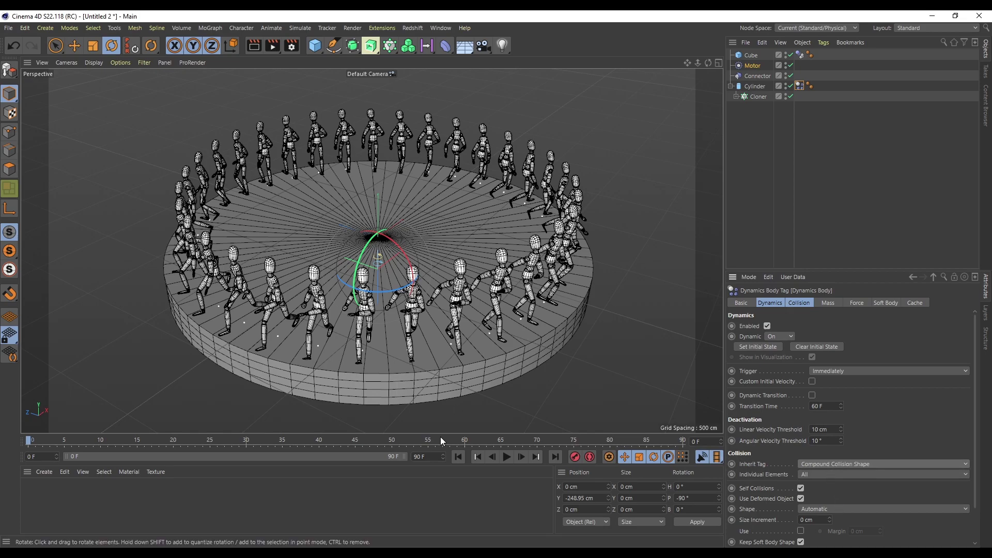
click(506, 457)
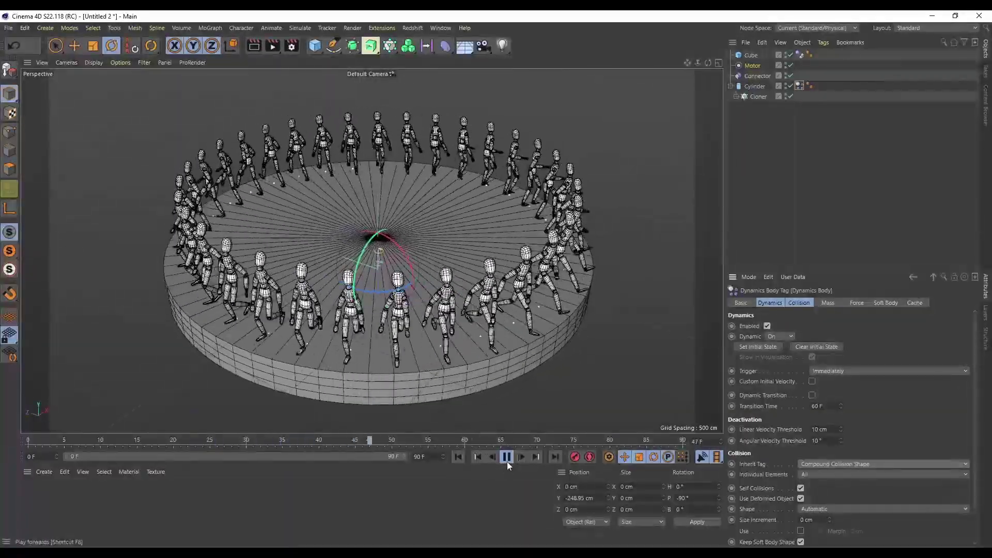
click(507, 458)
Extend the animation and preview range to 2000 frames.
text(2000)
key(Return)
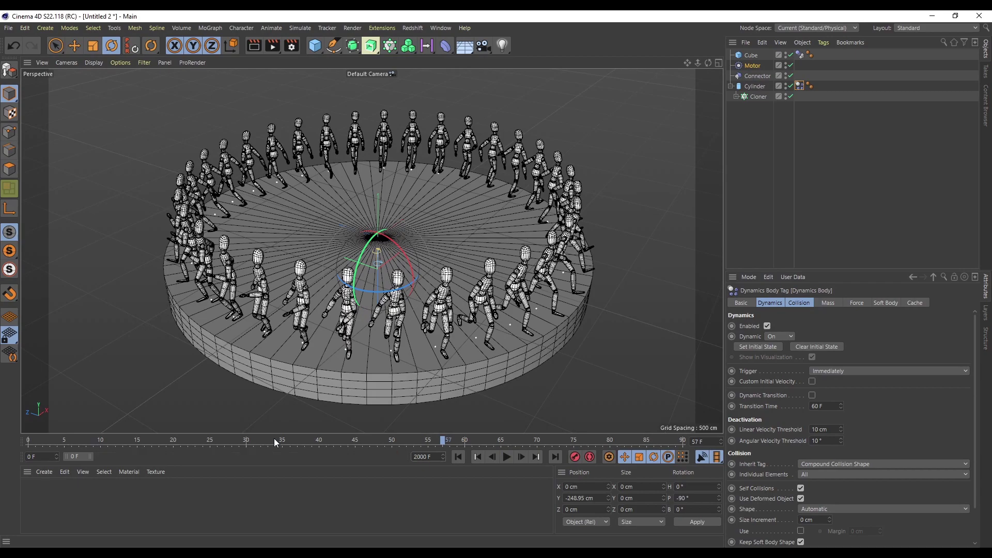
double_click(80, 456)
Return to frame 0 and set the Motor's Torque to 100.
click(458, 457)
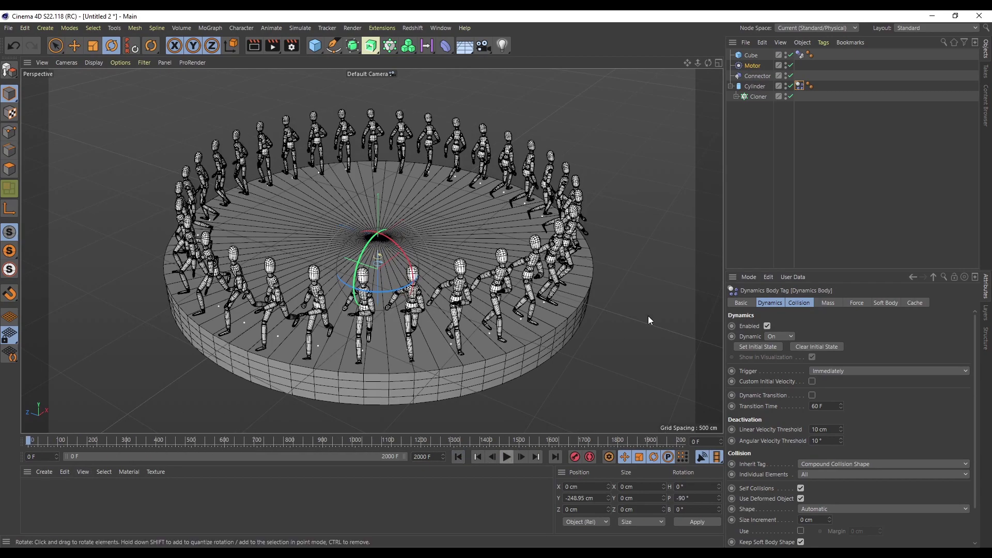
click(754, 65)
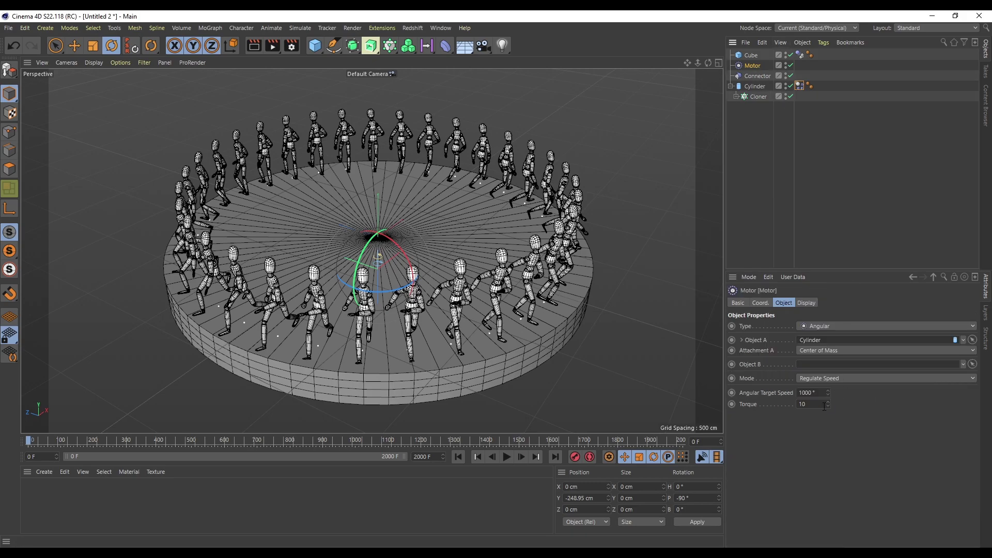
text(100)
key(Return)
Change the Motor's angular target speed and start the simulation playing.
click(818, 393)
text(1000)
key(Return)
text(0)
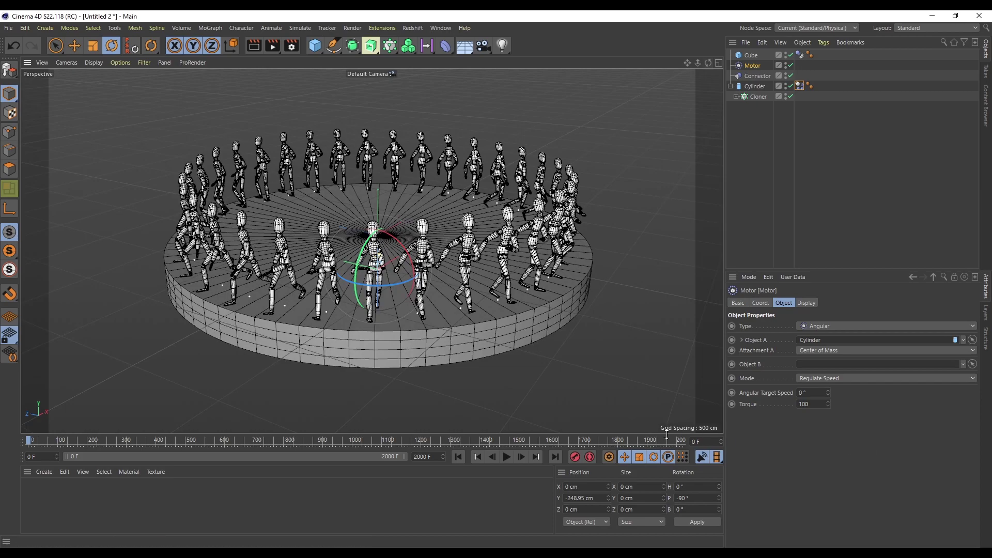
click(508, 456)
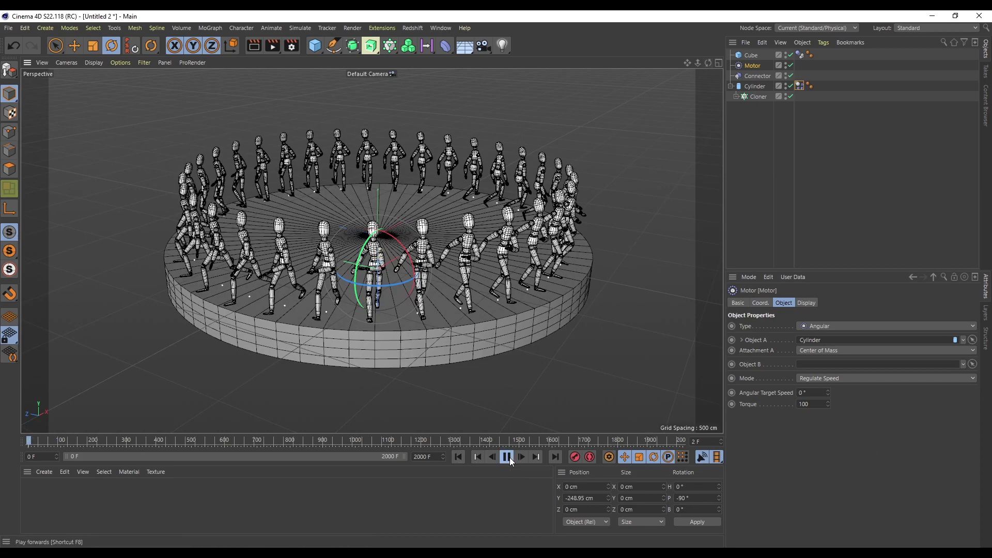
Try target speeds of 20°, 100° and finally 110°, replaying from the first frame.
click(816, 392)
text(20)
key(Return)
text(50)
key(BackSpace)
key(BackSpace)
text(100)
key(Return)
key(Left)
key(BackSpace)
text(1)
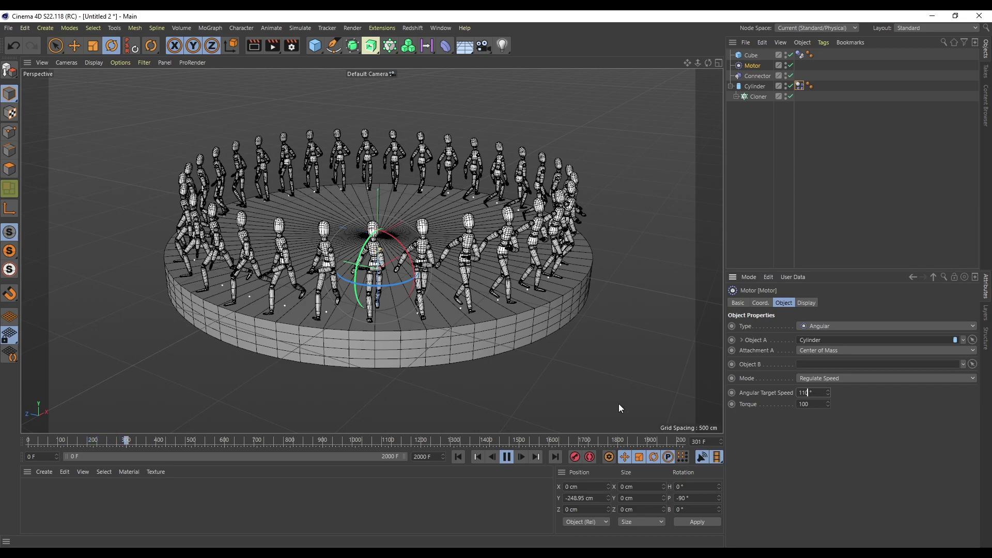
key(Return)
click(458, 456)
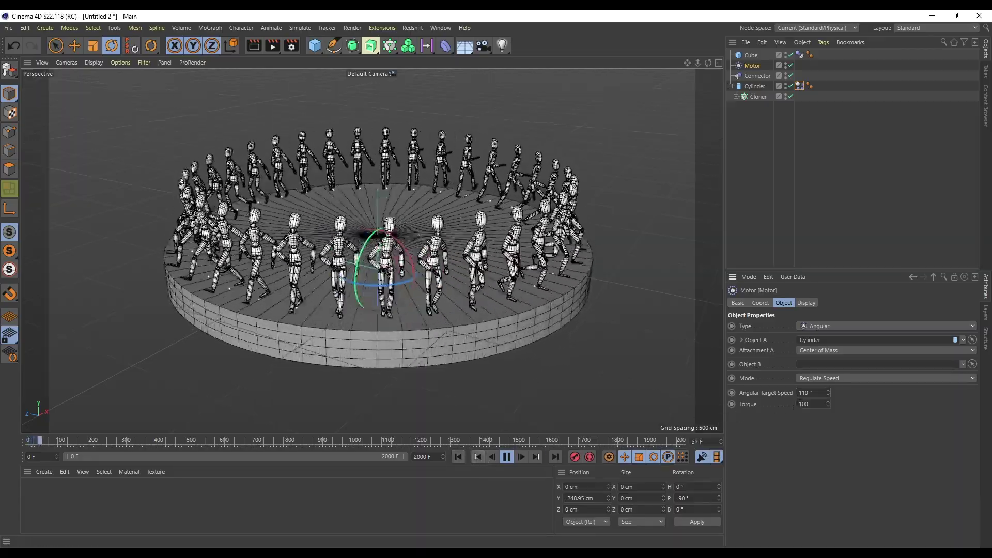
click(507, 457)
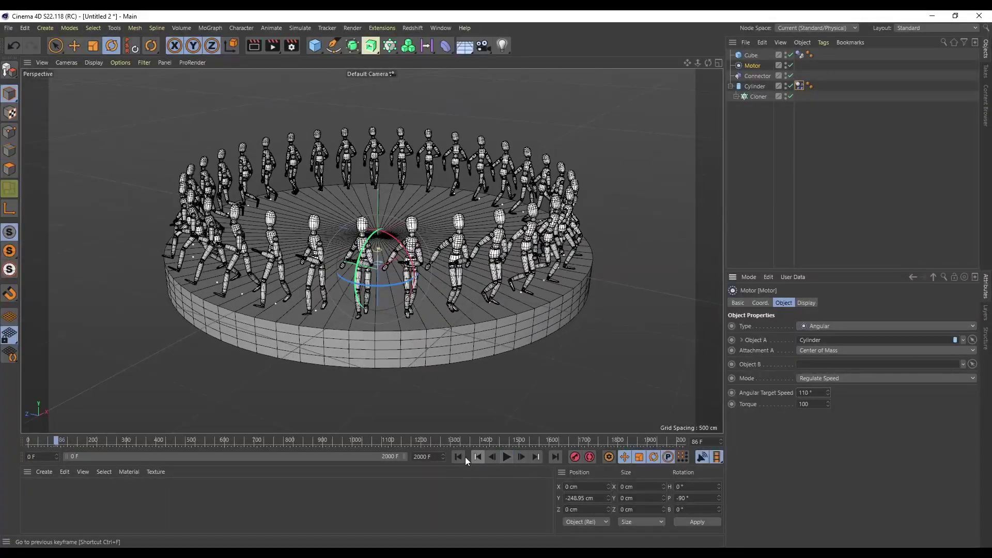
click(458, 457)
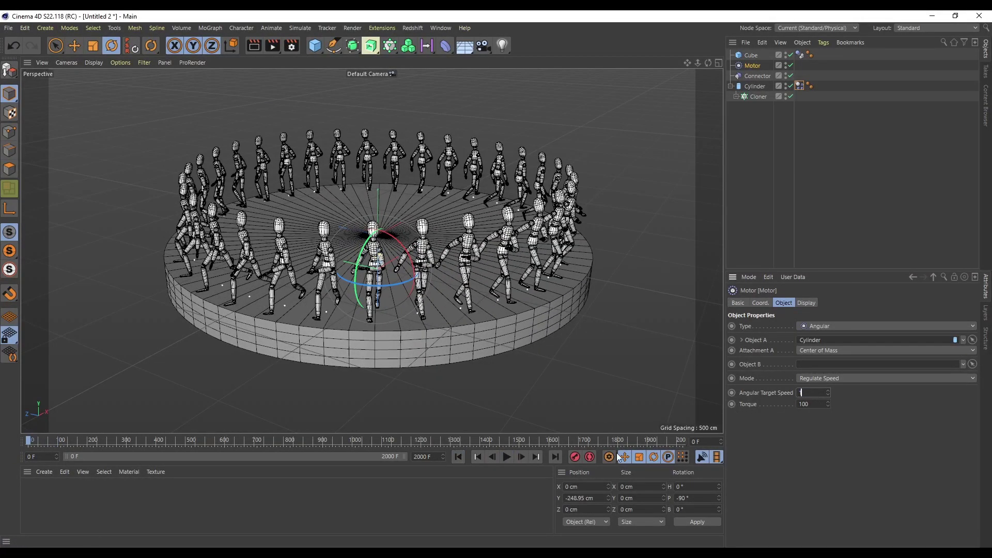
Play the simulation while stepping the target speed through 20°, 50°, 80° and 90°.
text(1)
key(Return)
click(507, 457)
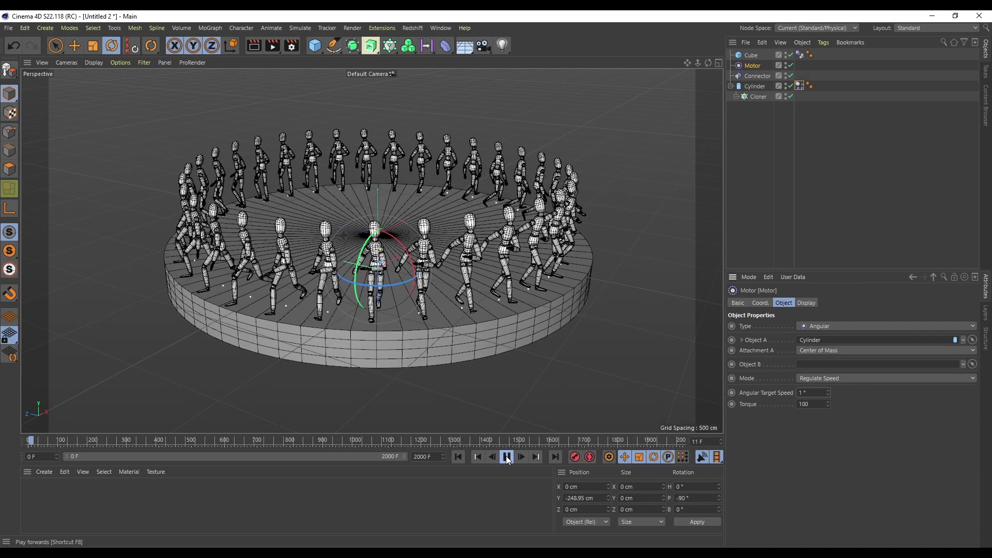
key(BackSpace)
text(20)
key(Return)
click(805, 392)
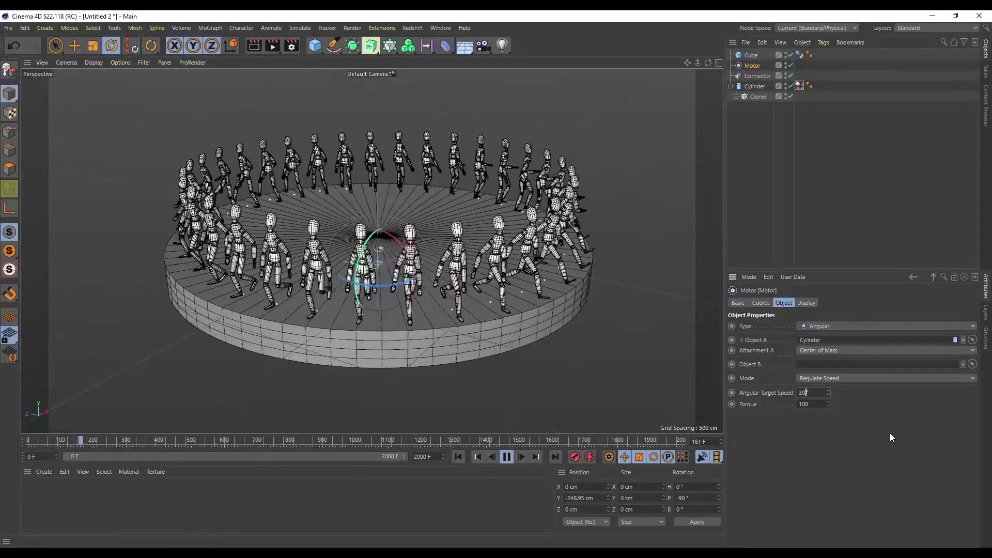
text(30)
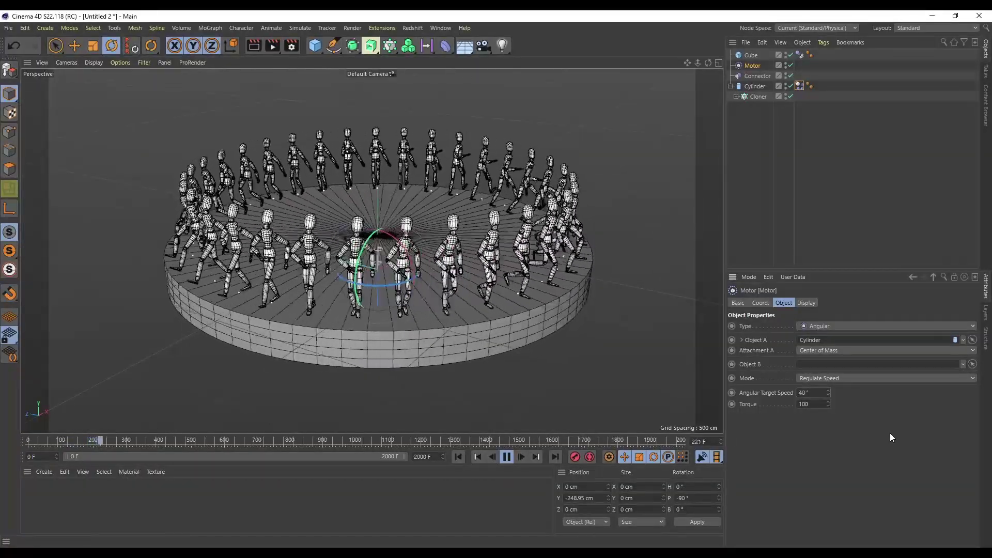
key(BackSpace)
key(BackSpace)
text(50)
key(Return)
text(70)
key(BackSpace)
key(BackSpace)
text(80)
key(Return)
text(90)
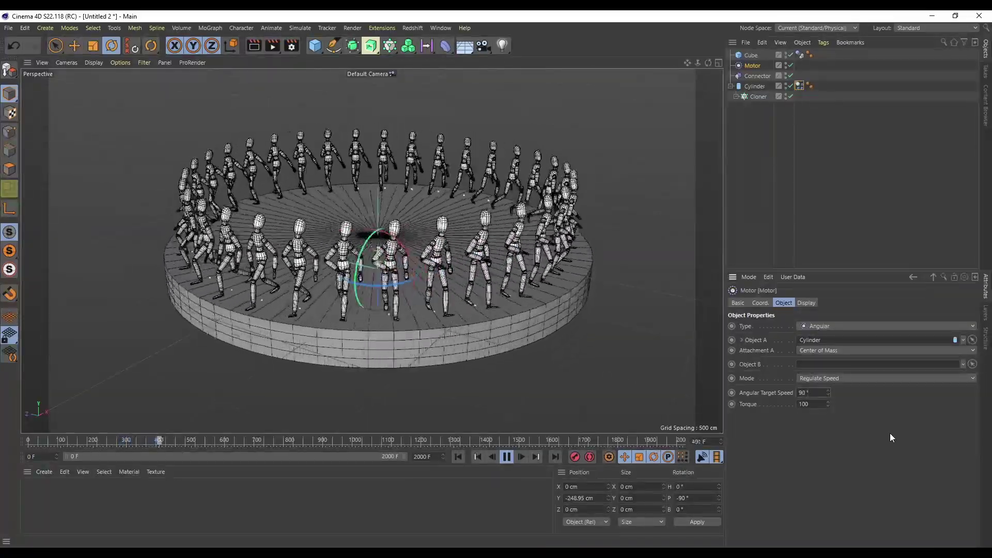
key(Return)
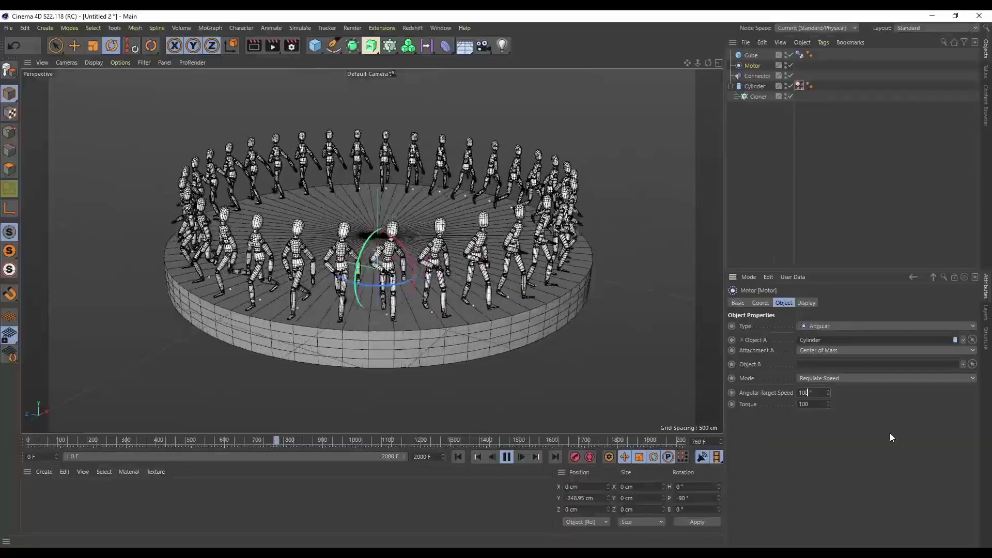
Keep raising the turntable speed from 120° through 200° and 270° up to 330°.
key(BackSpace)
key(BackSpace)
text(20)
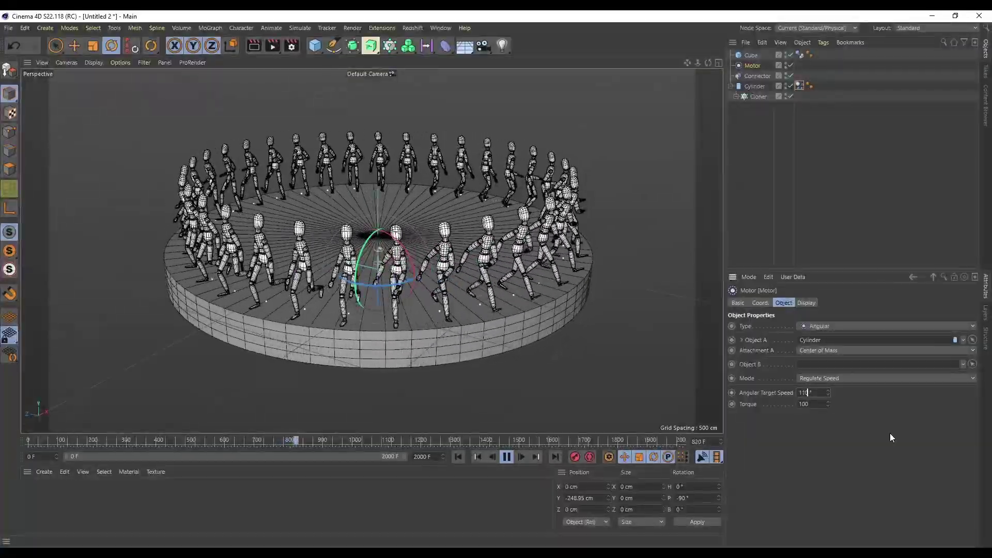
key(Return)
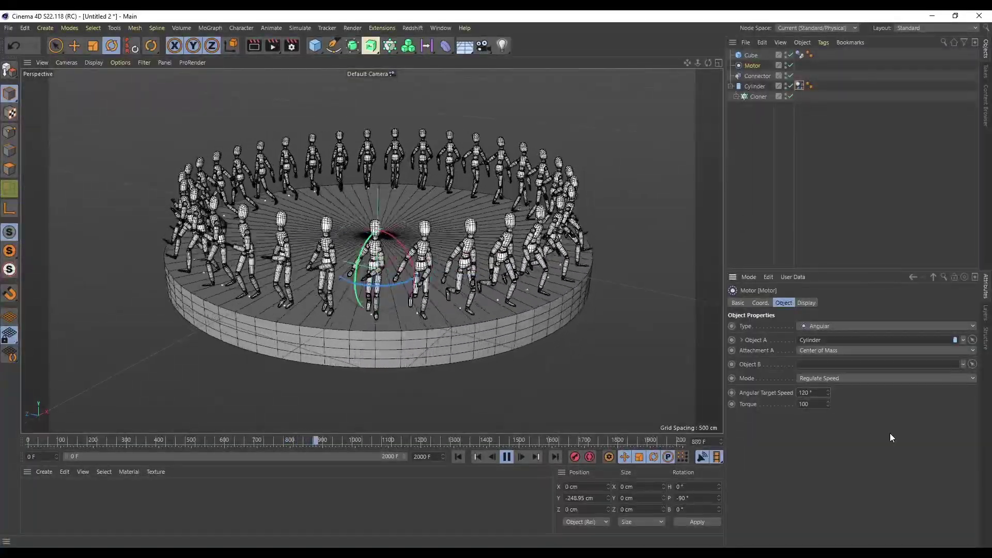
key(BackSpace)
text(4)
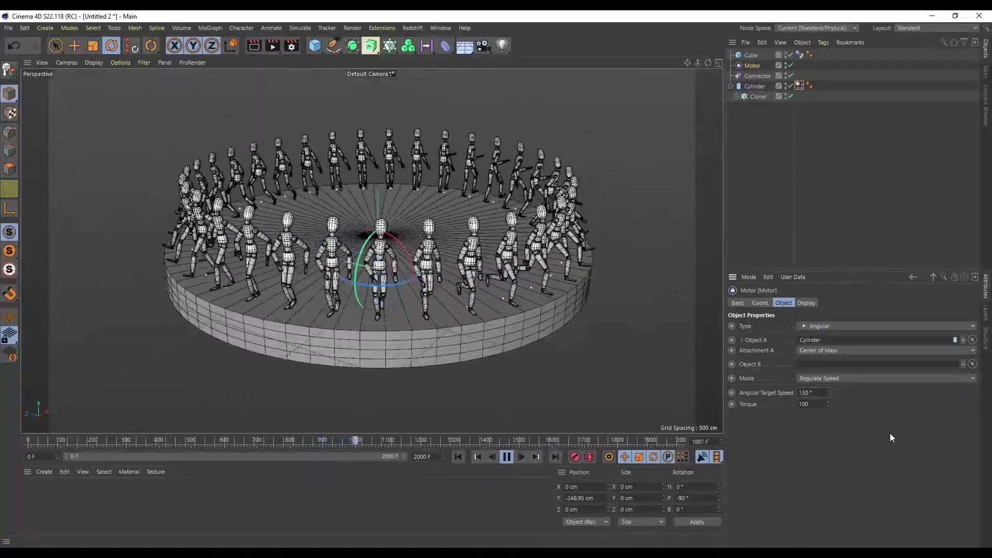
key(BackSpace)
text(6)
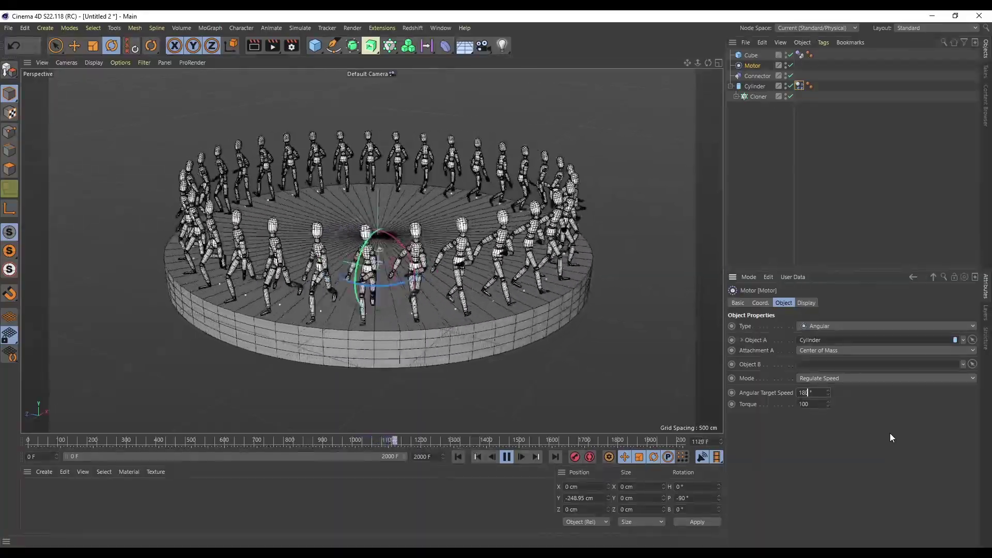
key(BackSpace)
text(8)
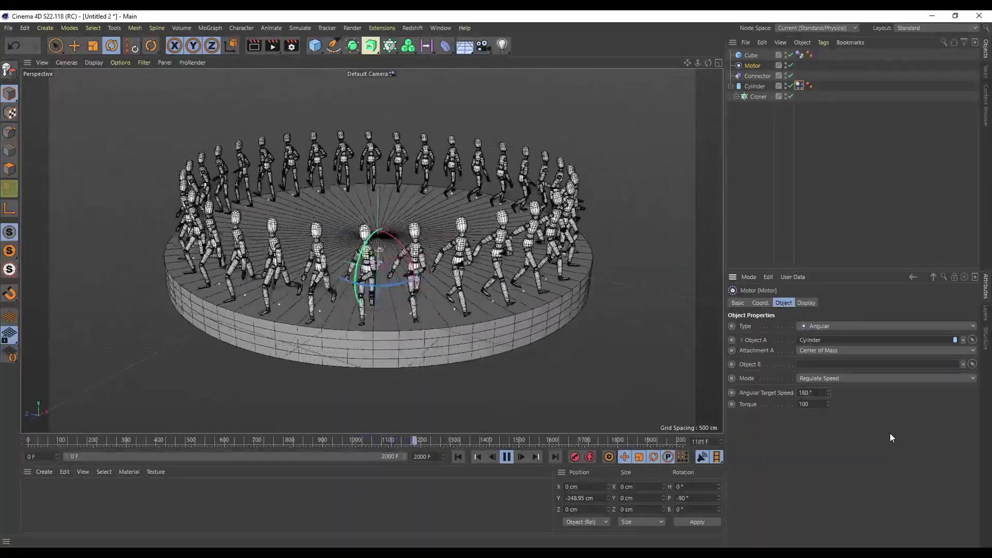
key(BackSpace)
key(BackSpace)
text(20)
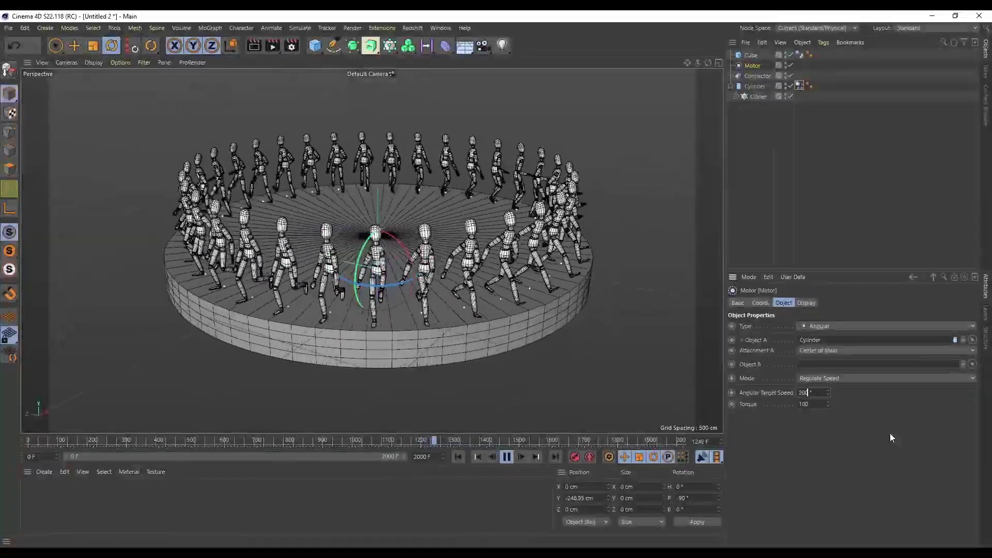
key(BackSpace)
key(BackSpace)
text(10)
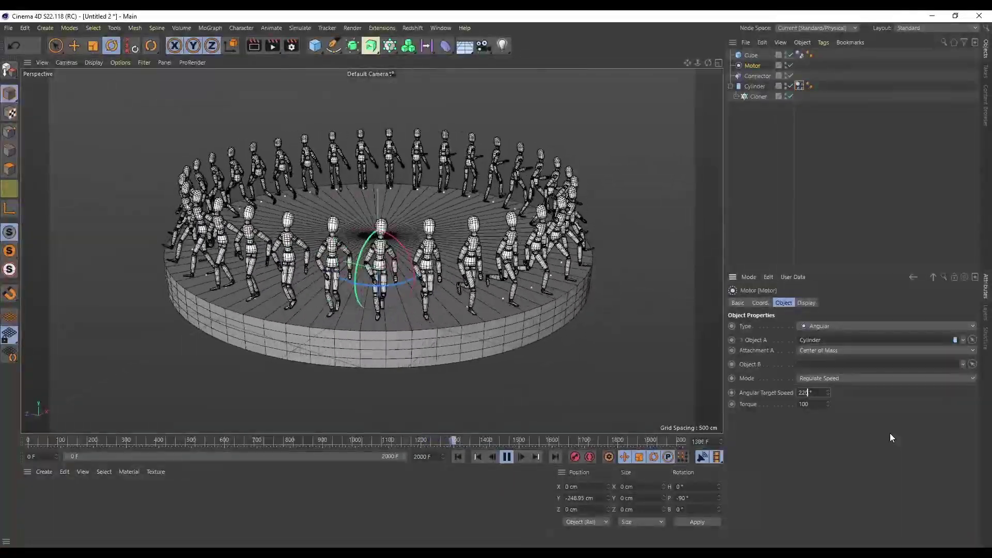
key(BackSpace)
key(BackSpace)
text(20)
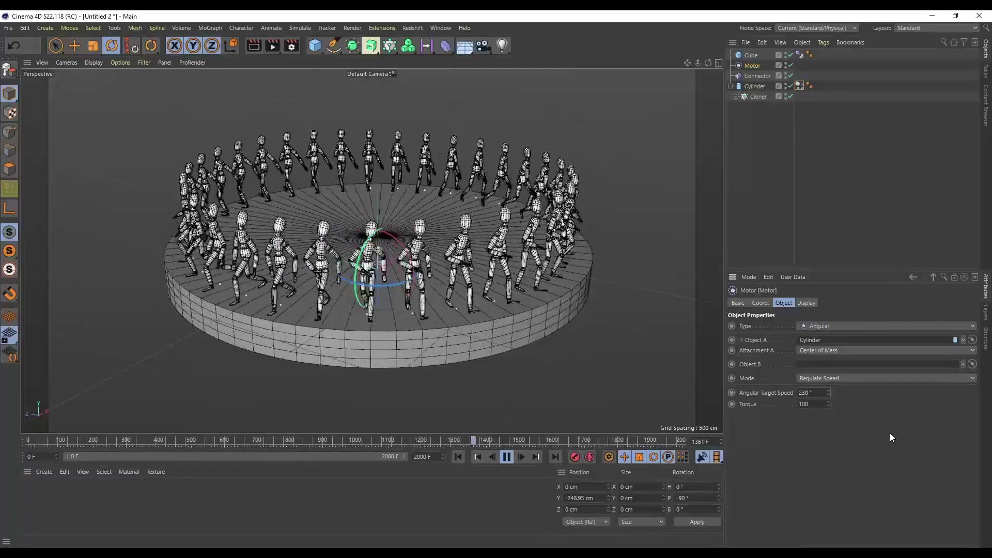
key(BackSpace)
key(BackSpace)
text(40)
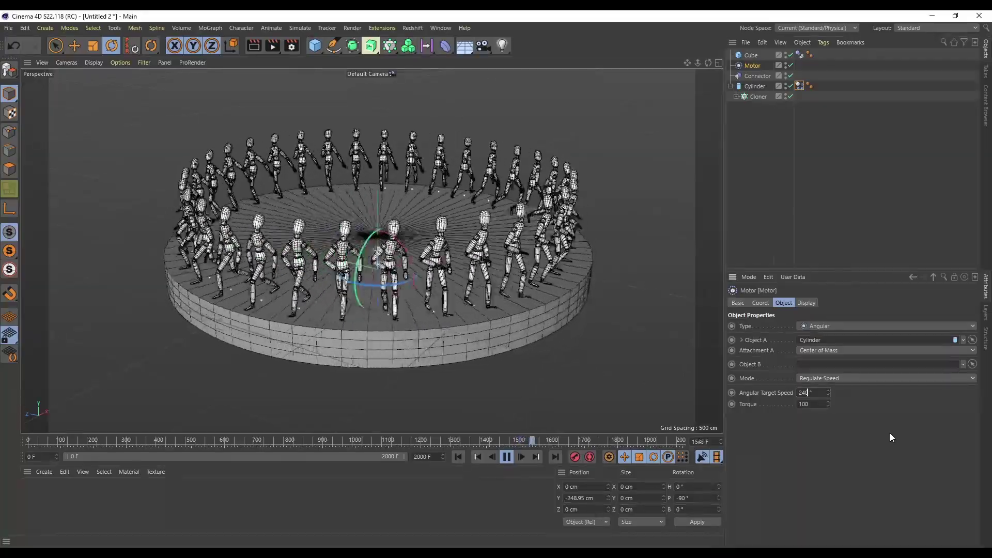
key(BackSpace)
key(BackSpace)
text(60)
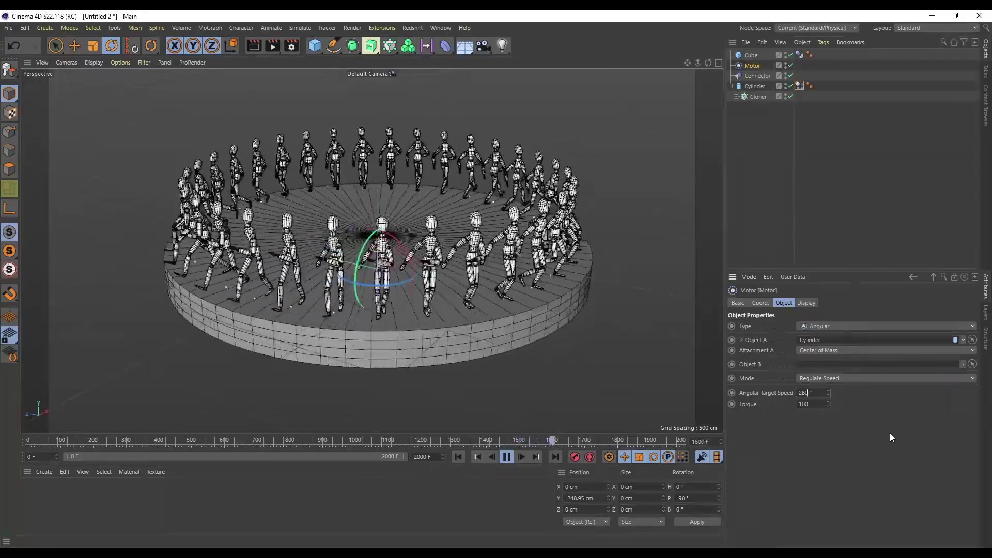
key(BackSpace)
key(BackSpace)
text(70)
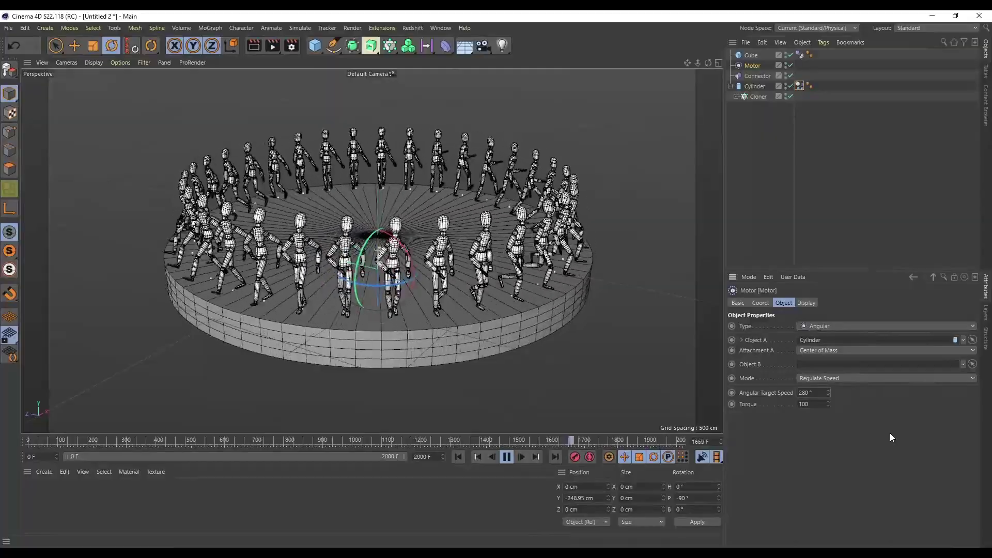
key(BackSpace)
key(BackSpace)
text(90)
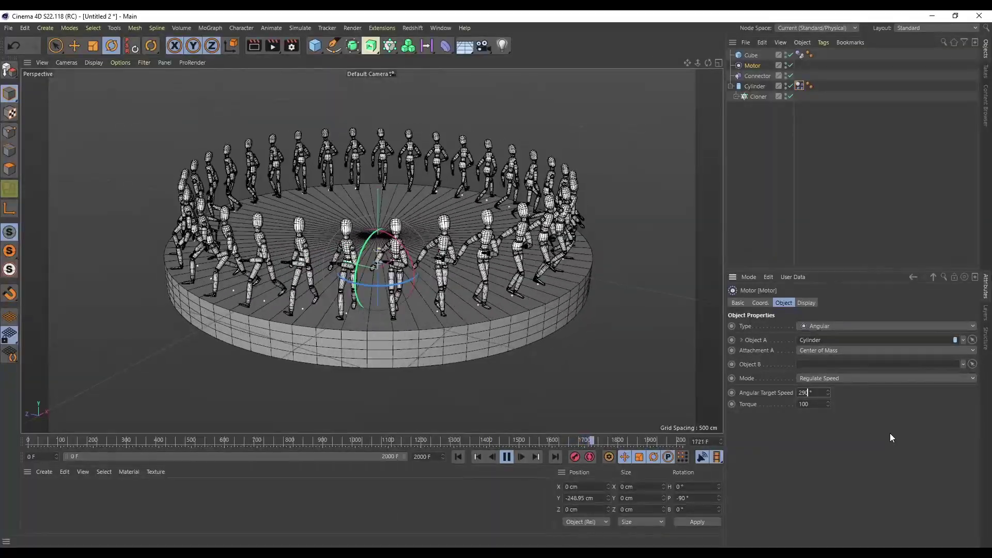
key(BackSpace)
key(BackSpace)
key(BackSpace)
text(310)
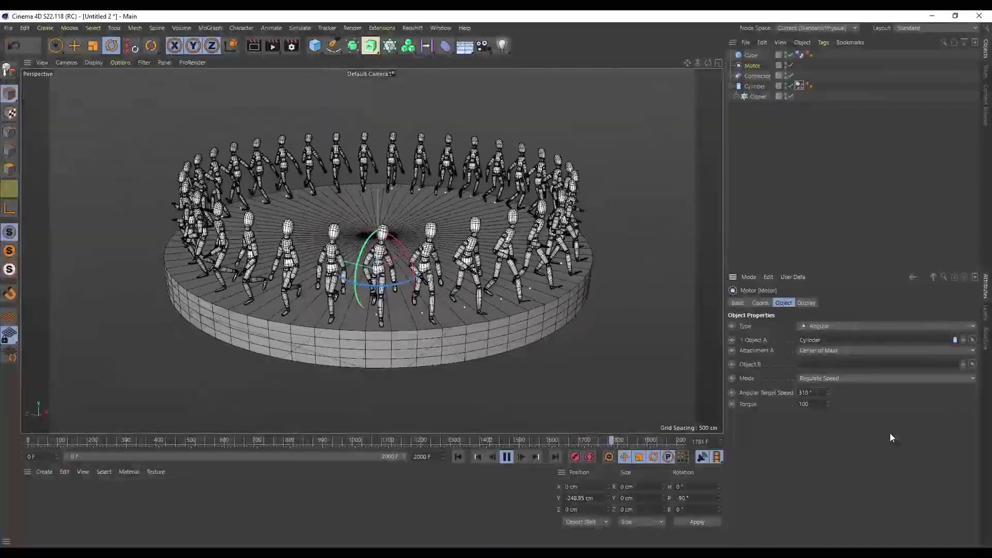
key(BackSpace)
key(BackSpace)
text(20)
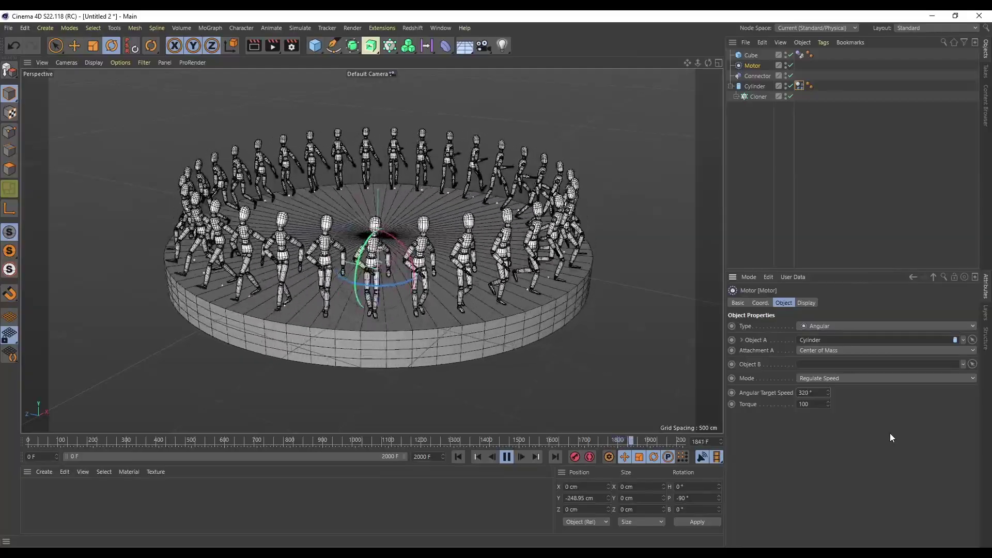
key(BackSpace)
key(BackSpace)
text(30)
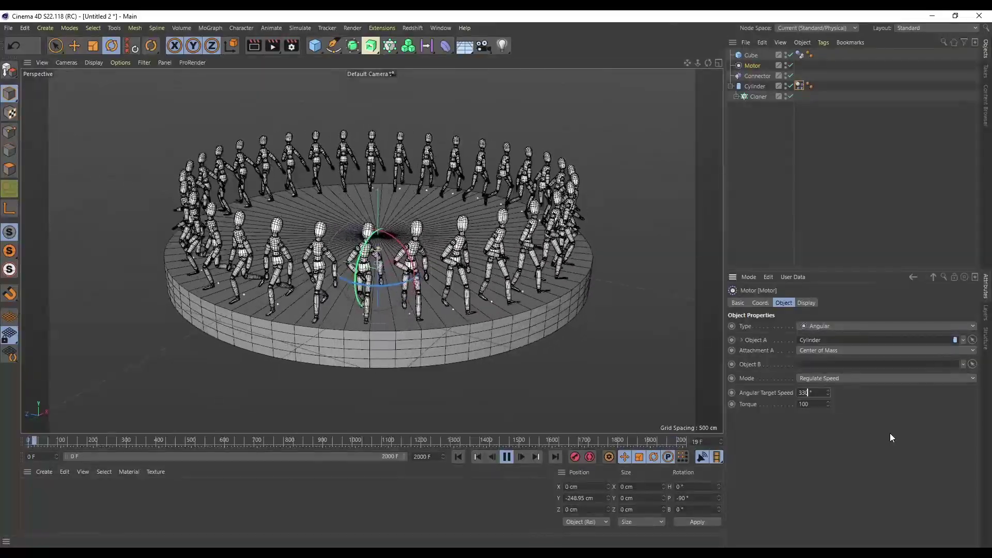
Fine-tune the target speed between 325° and 328°, settling on 327.5°.
key(BackSpace)
text(7)
key(Return)
key(BackSpace)
text(5)
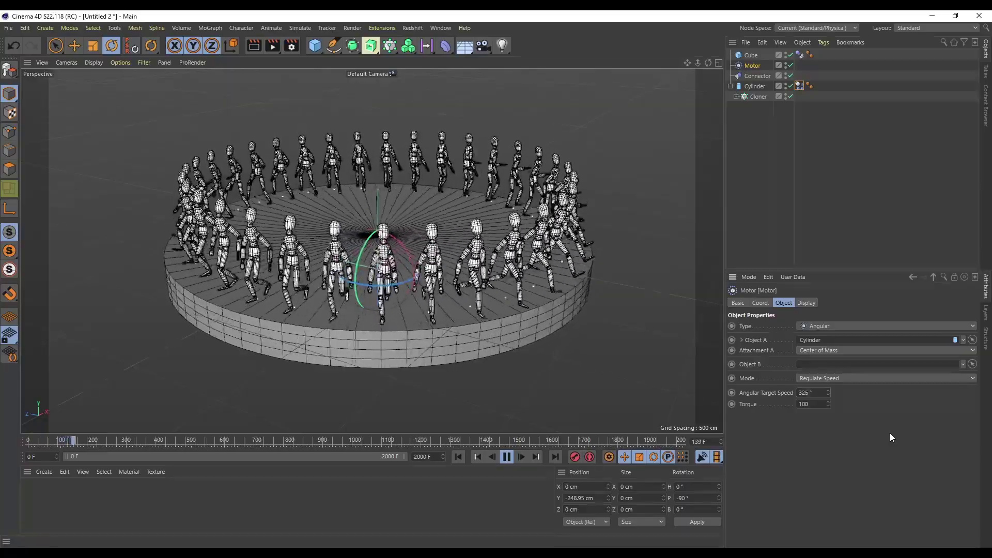
key(BackSpace)
text(7)
key(BackSpace)
text(8)
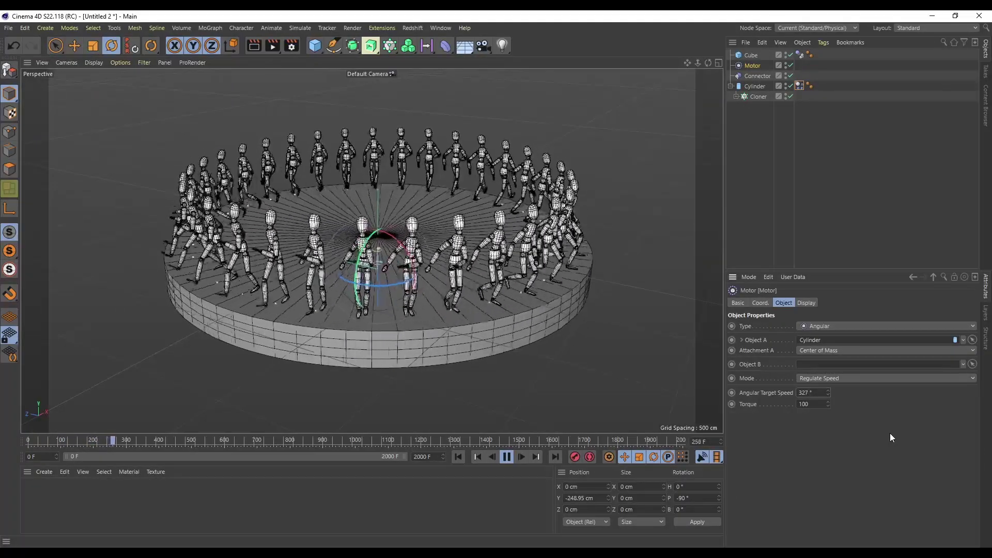
key(Return)
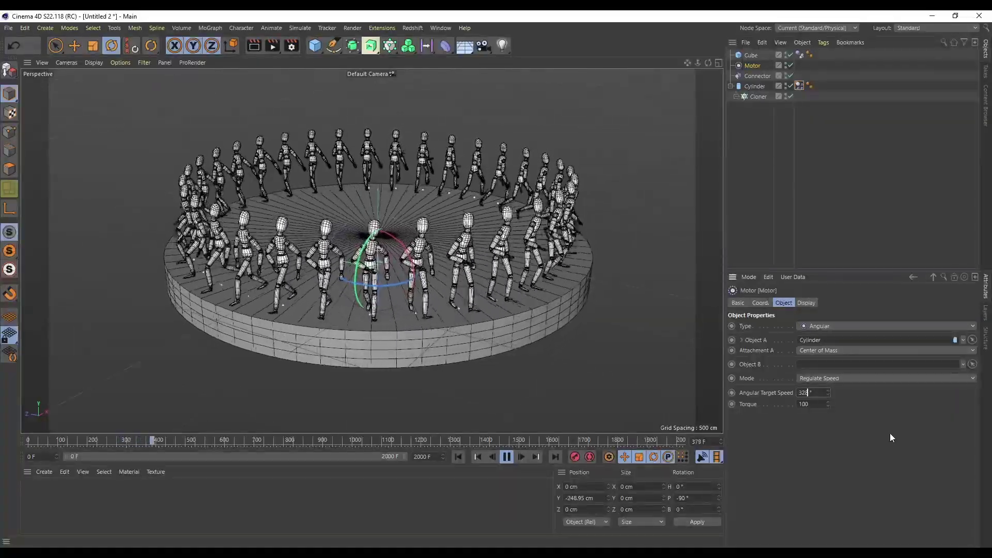
key(BackSpace)
text(7)
key(Return)
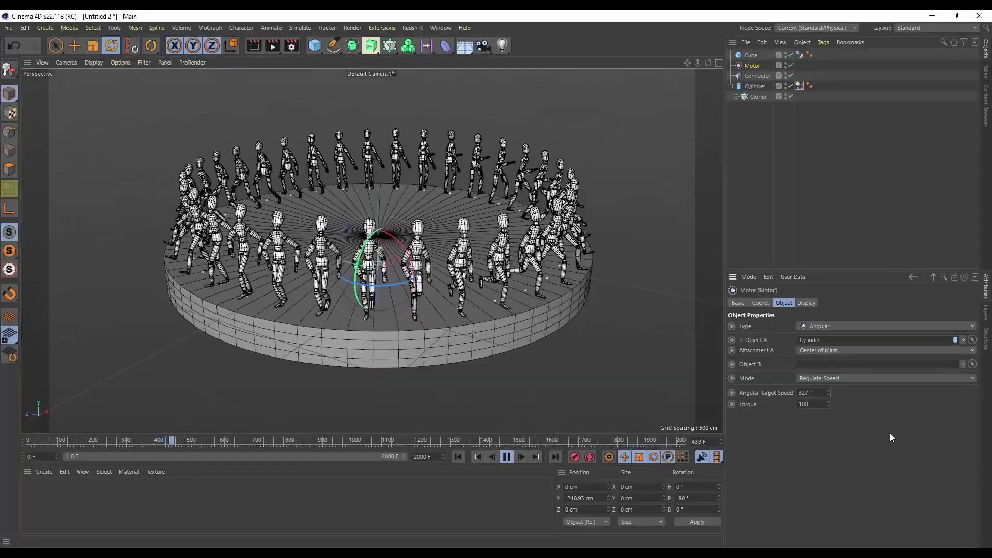
drag(829, 394, 830, 397)
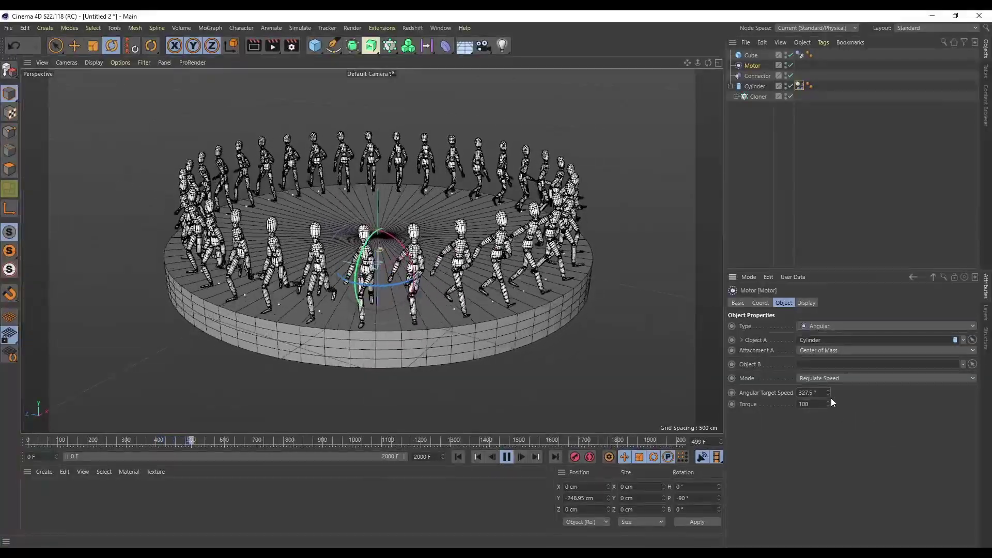
Replay the turntable from frame 0, viewing the disc from above, and stop at frame 540.
click(506, 457)
click(457, 457)
click(506, 457)
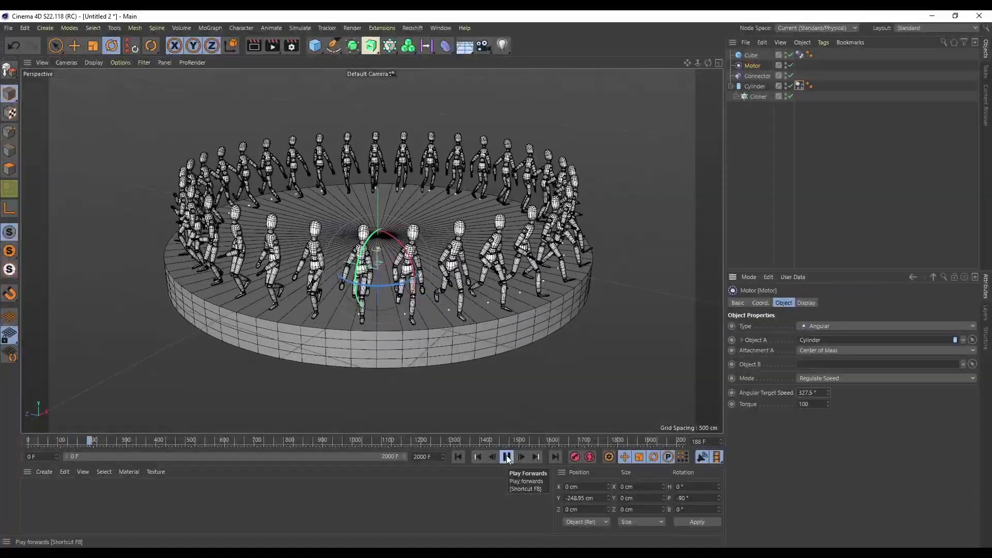
alt+drag(639, 235, 651, 404)
click(506, 456)
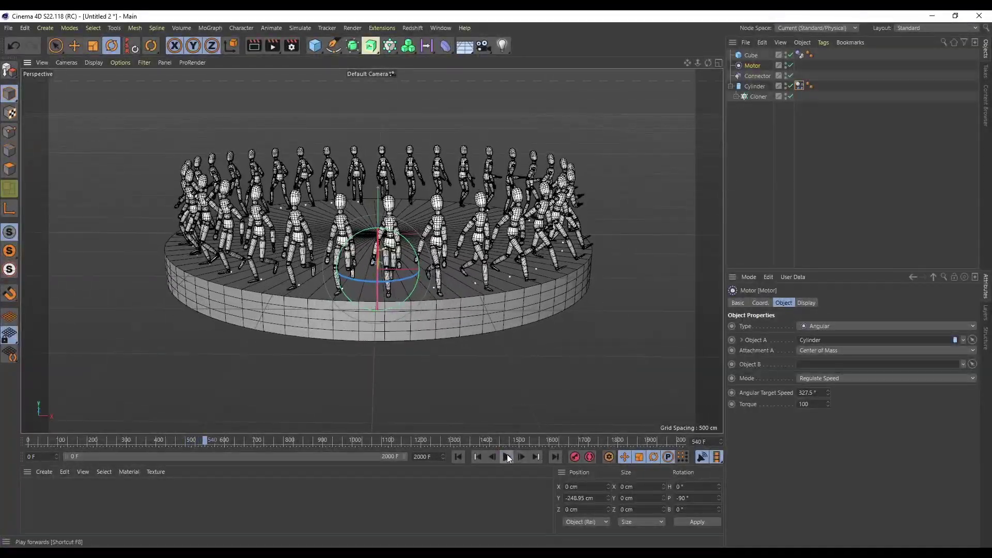
Key the motor's Angular Target Speed at 327.5° on frame 200 and 0° on frame 0, then play the ramp.
drag(703, 62, 703, 90)
click(458, 457)
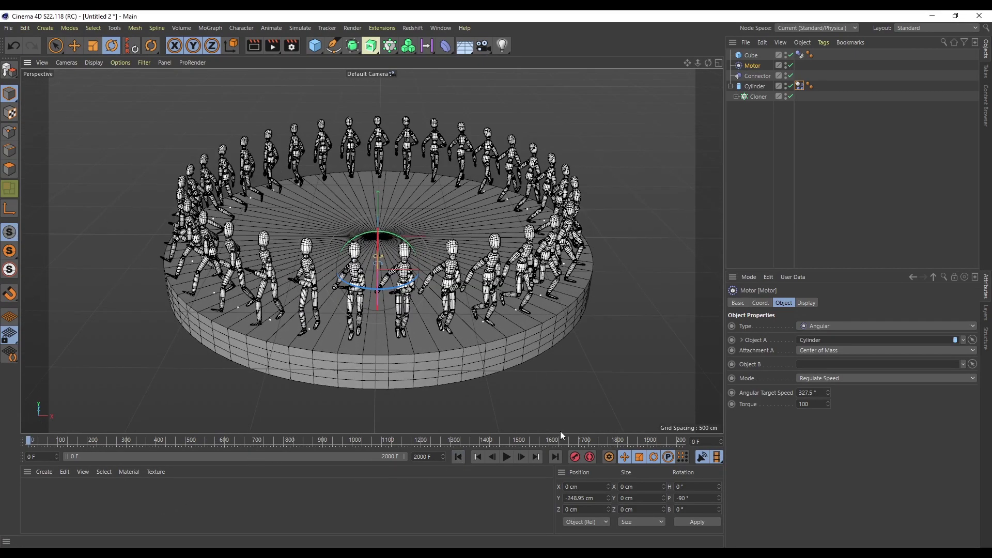
drag(56, 439, 94, 440)
click(744, 394)
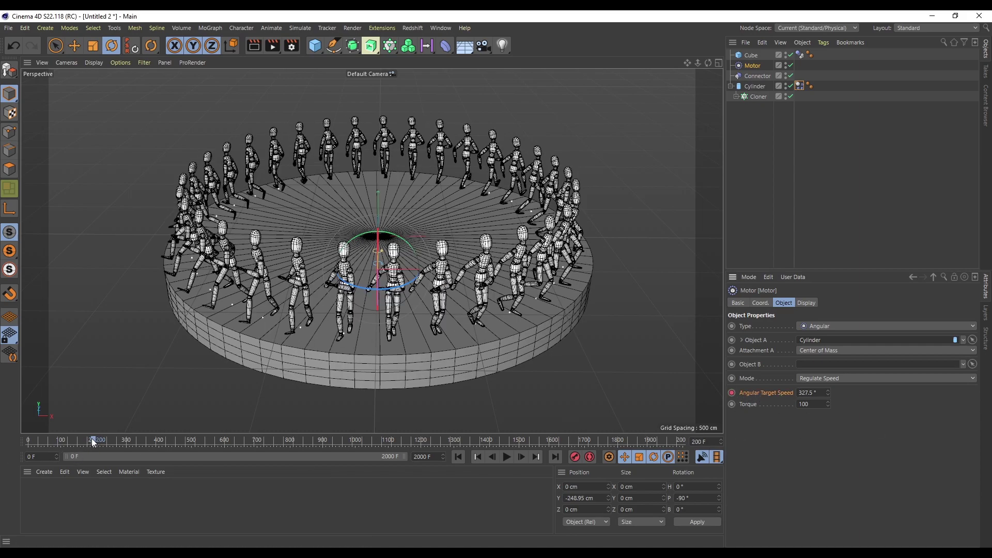
drag(92, 439, 5, 444)
click(821, 391)
text(0)
key(Return)
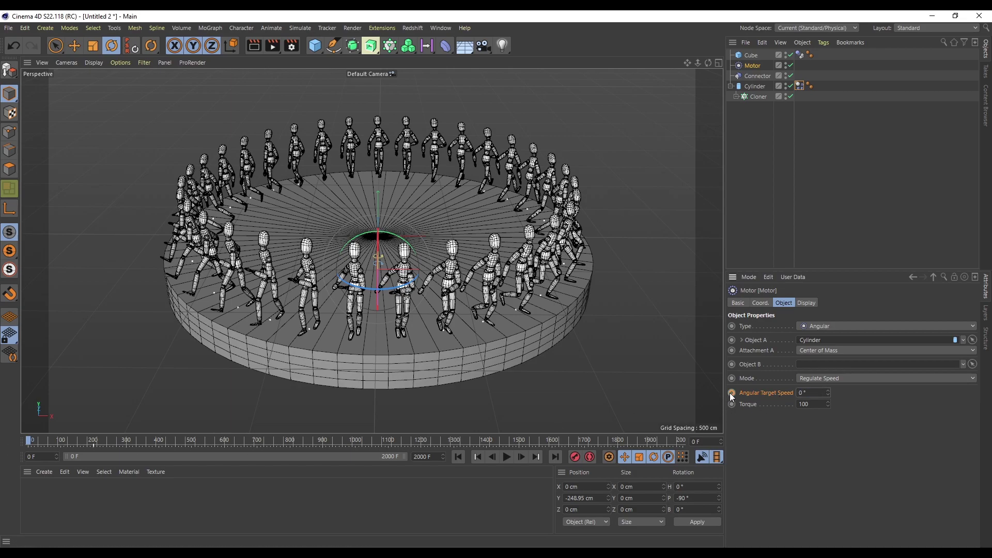
click(507, 456)
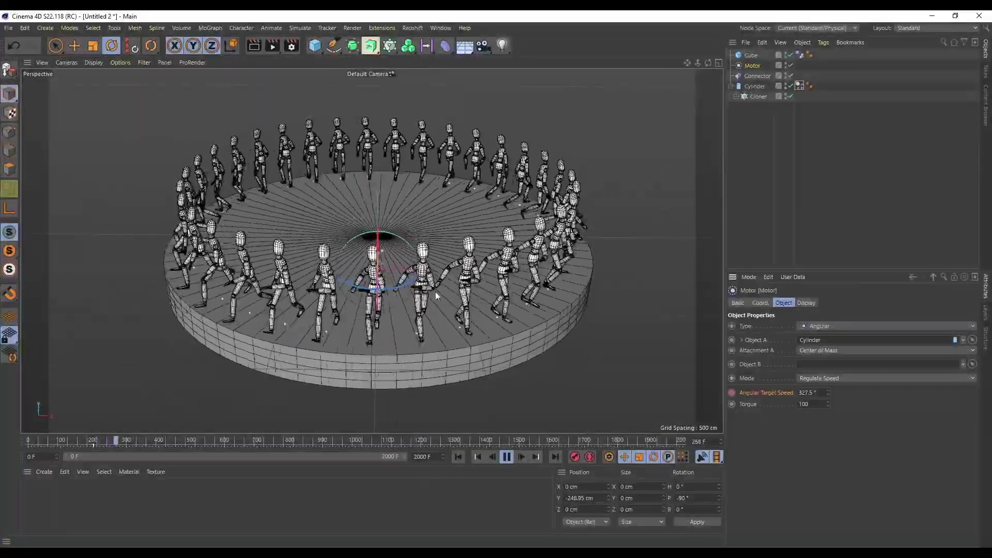
Pause the turntable playback at frame 321.
click(507, 458)
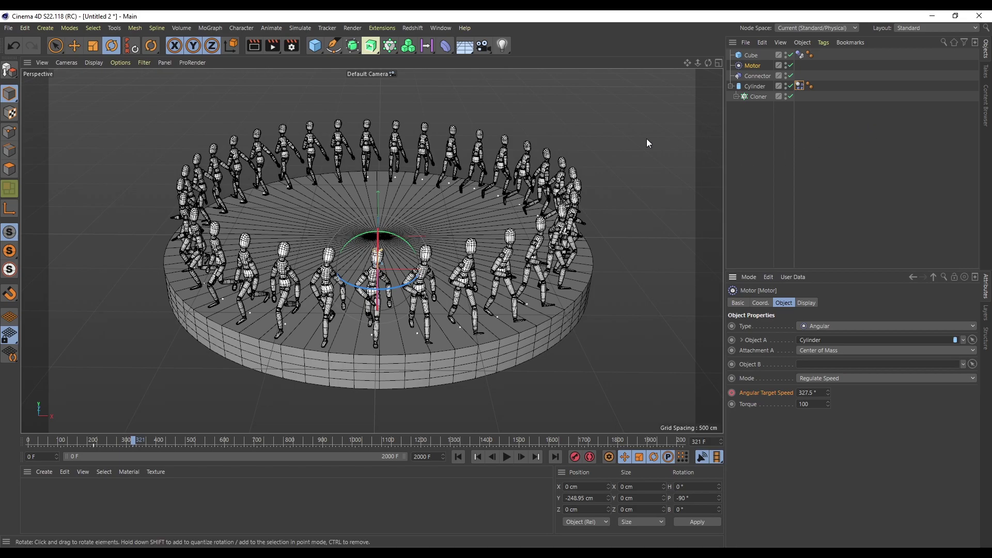
Enable Fillet on the Cylinder's caps with an 8 cm radius and 4 segments.
click(744, 88)
click(880, 306)
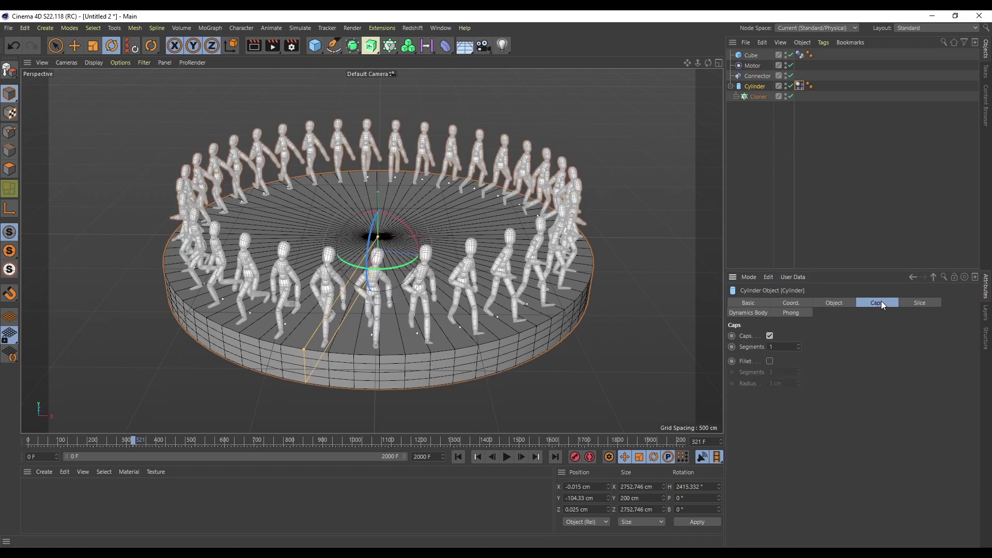
click(769, 362)
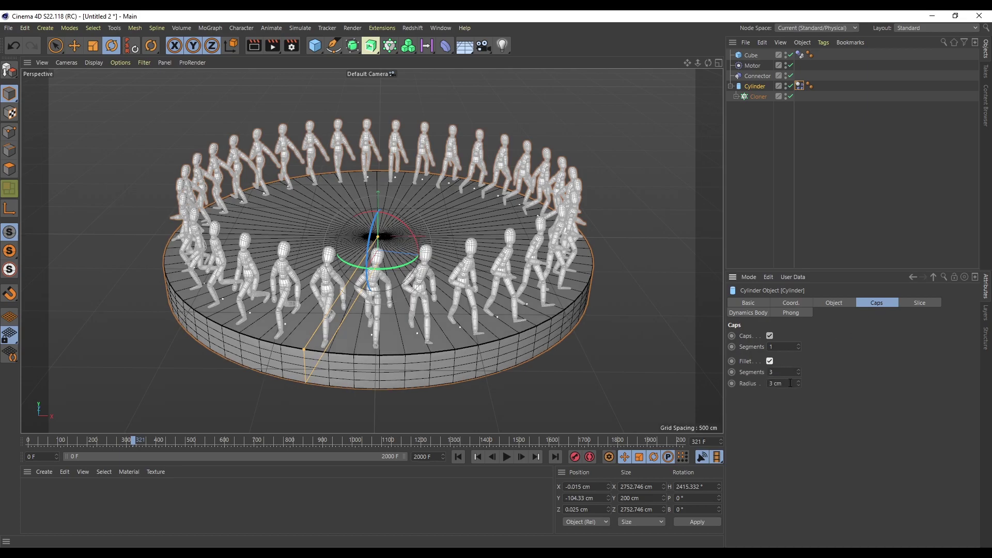
key(Up)
key(Up)
key(Up)
key(Up)
key(Up)
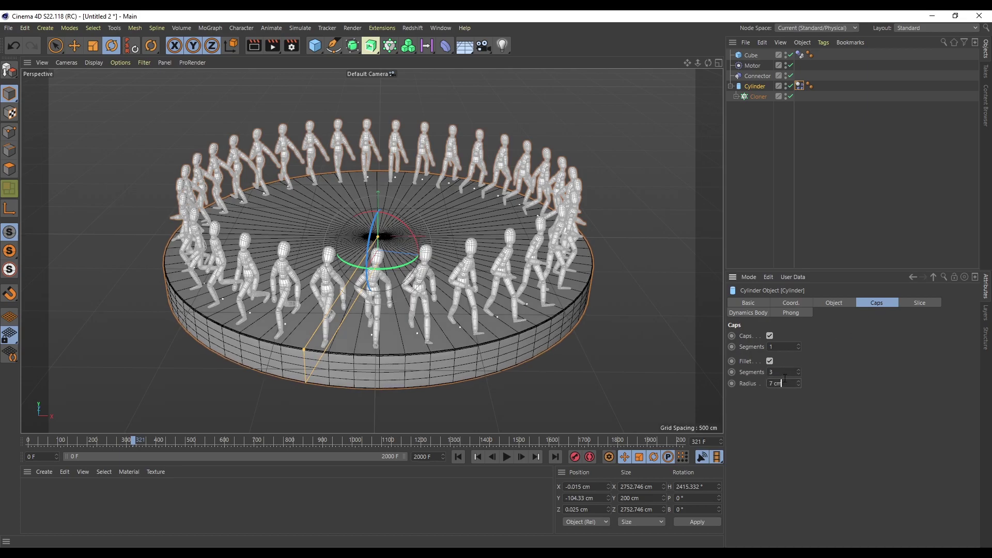
click(784, 372)
text(4)
key(Return)
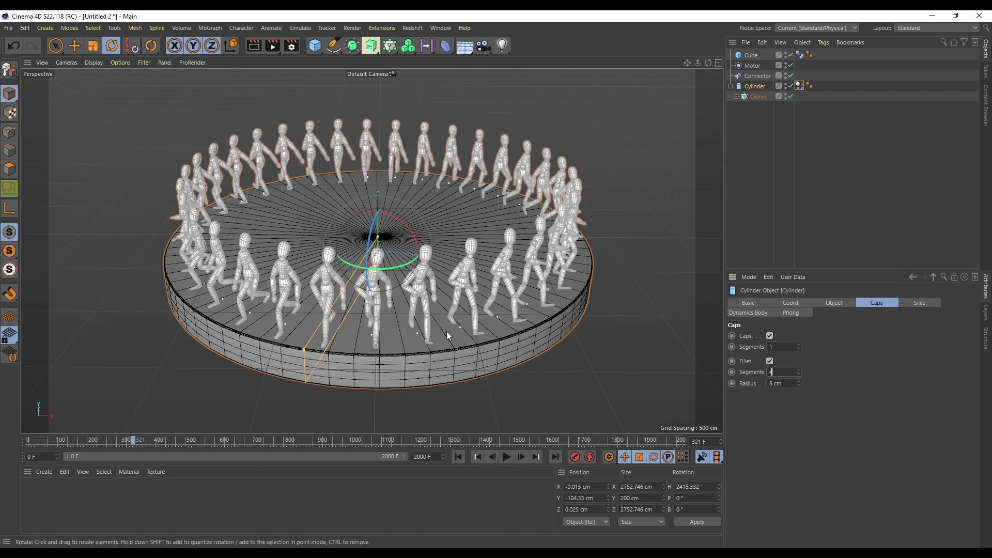
click(315, 45)
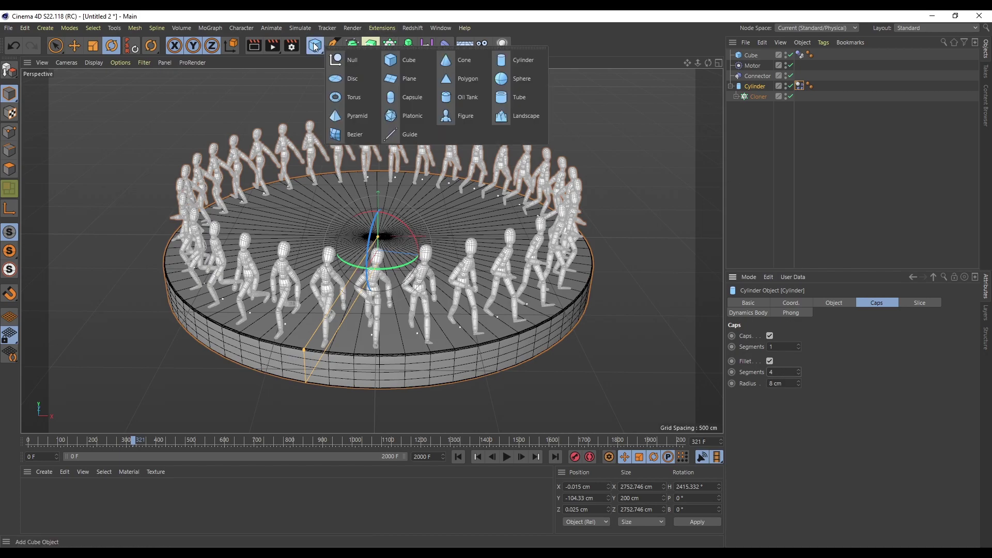
Add a Tube, shape it into a wide ring with 107 rotation segments, and lower it below the disc.
click(528, 102)
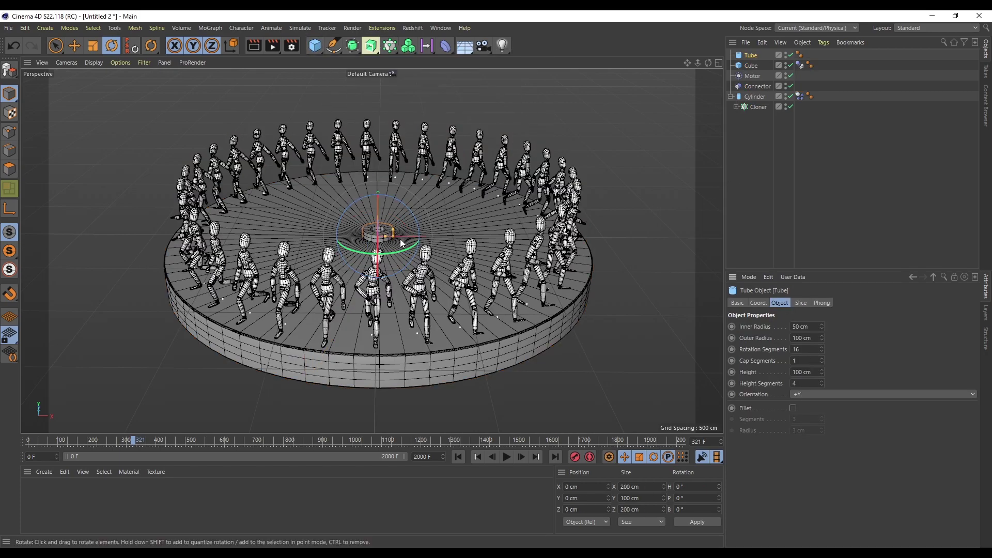
drag(700, 237, 229, 186)
drag(385, 237, 591, 284)
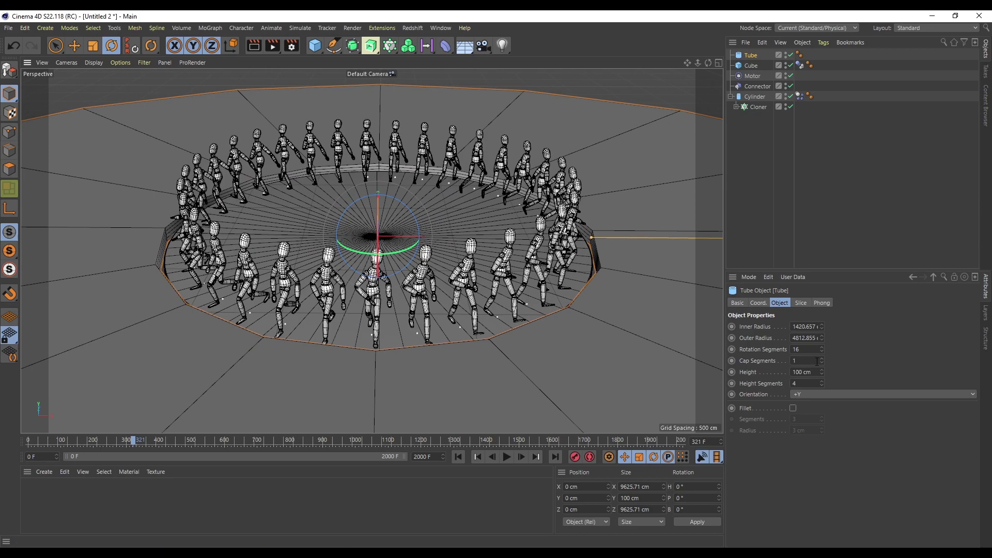
drag(822, 350, 833, 331)
drag(587, 230, 584, 237)
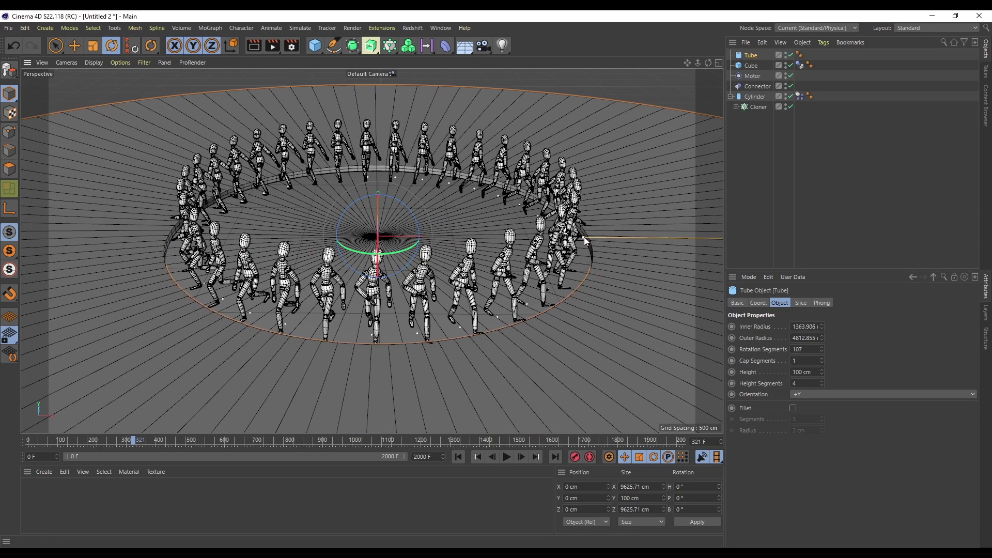
click(56, 46)
drag(378, 175, 379, 185)
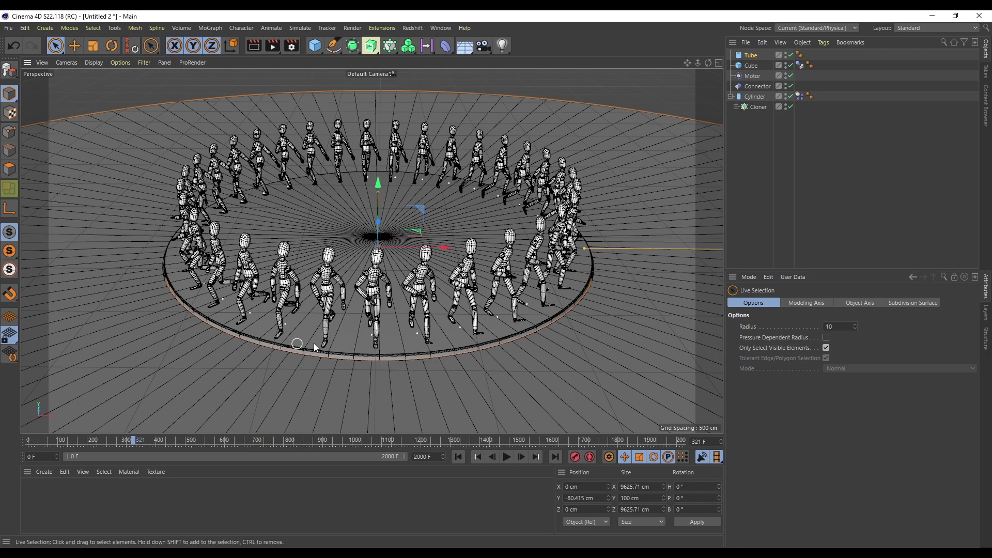
Round the Tube's edges with a 3-segment, 3 cm fillet and check it in the viewport.
click(751, 55)
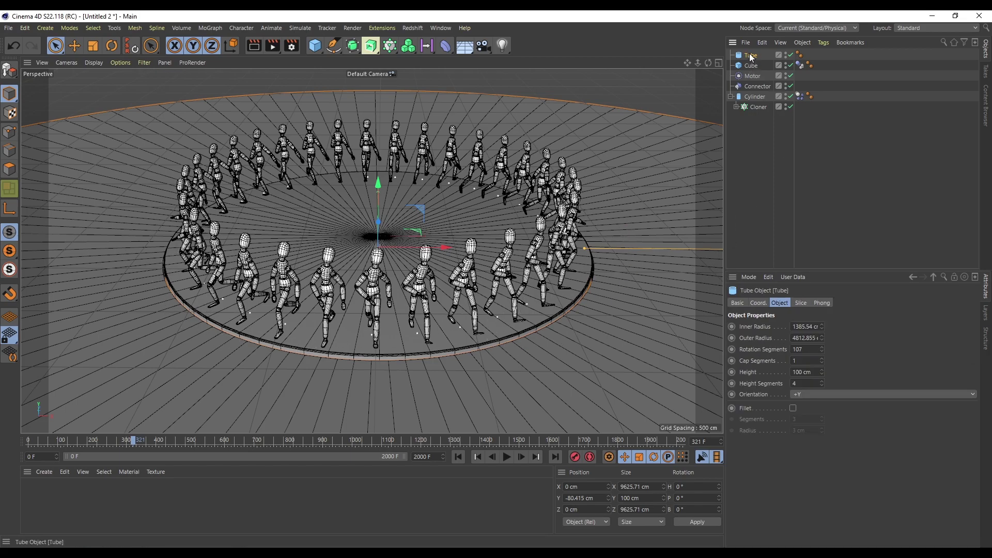
click(793, 408)
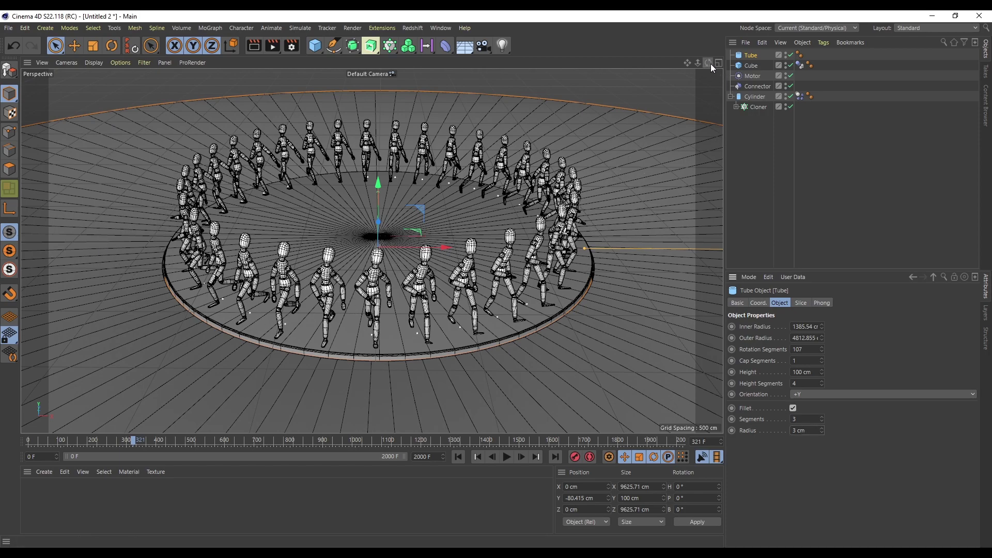
mouse_move(711, 63)
mouse_down()
mouse_move(711, 99)
mouse_move(711, 62)
mouse_up()
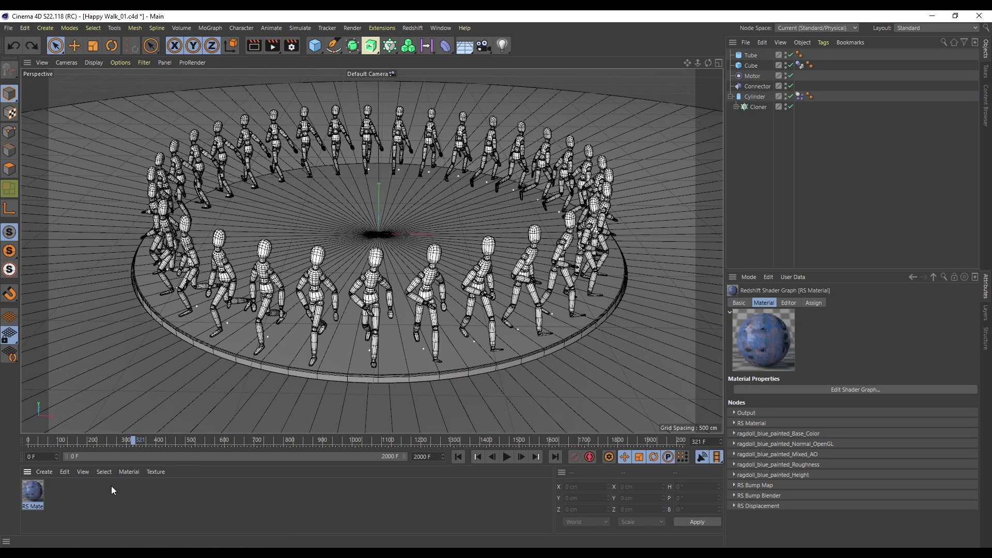
Apply the blue-painted RS Material to the Cloner's walking figures.
click(72, 507)
drag(36, 494, 764, 105)
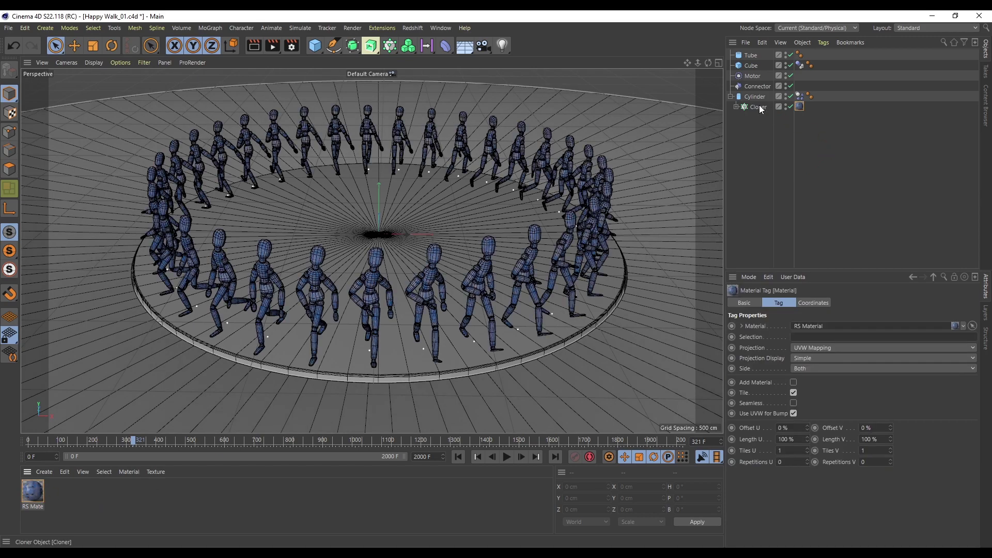
double_click(32, 491)
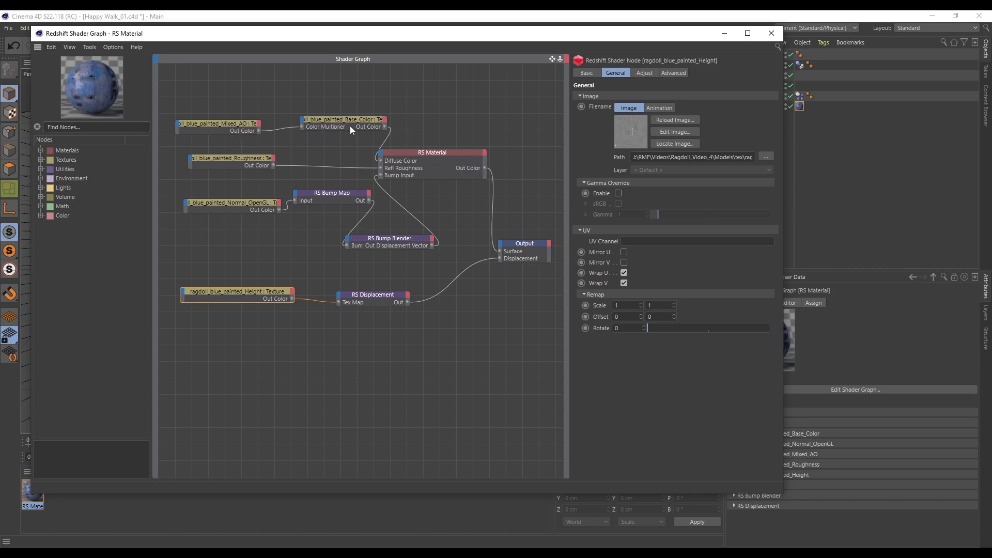
Review the Mixed_AO, Base_Color, Roughness, material and Output nodes in the Shader Graph, then close it.
drag(222, 123, 223, 111)
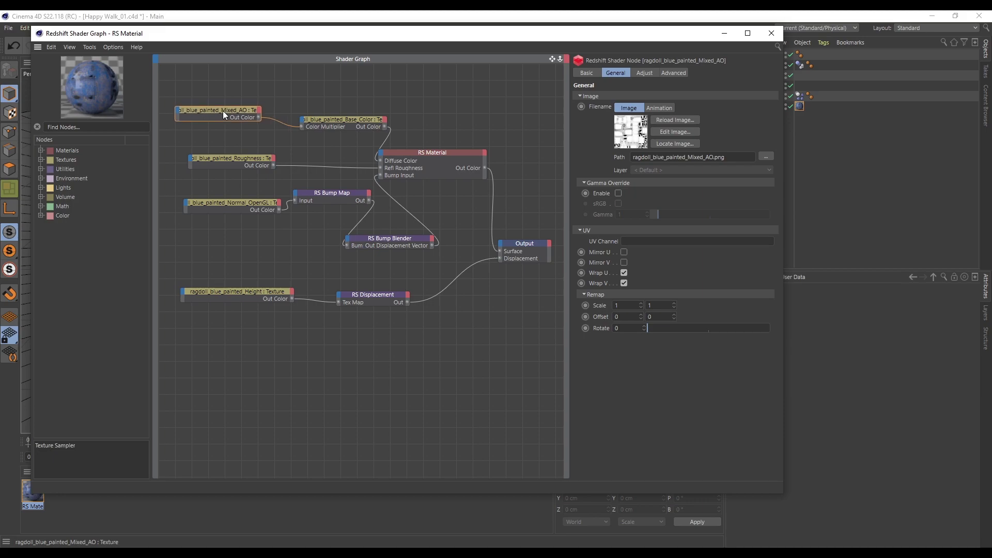
click(336, 120)
drag(434, 159, 438, 157)
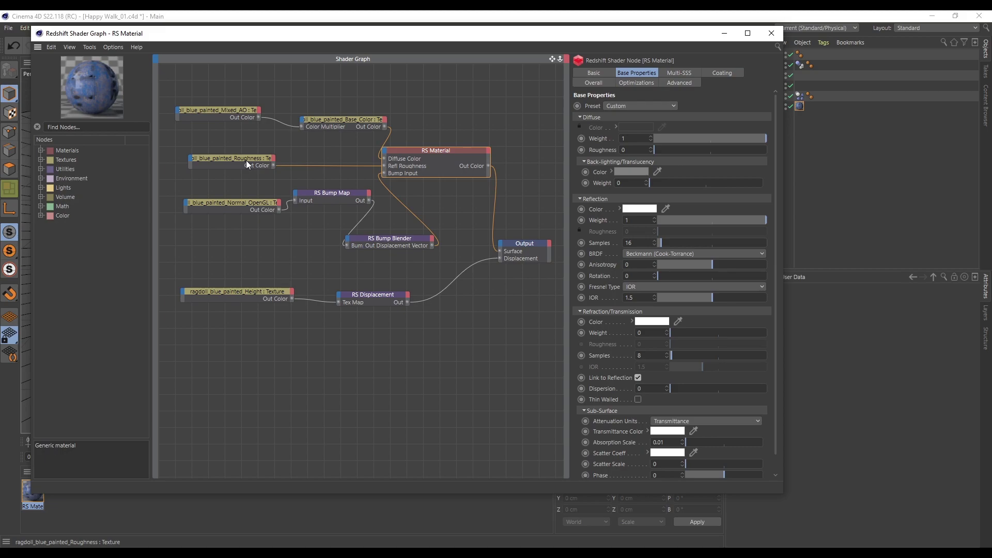
drag(245, 160, 242, 159)
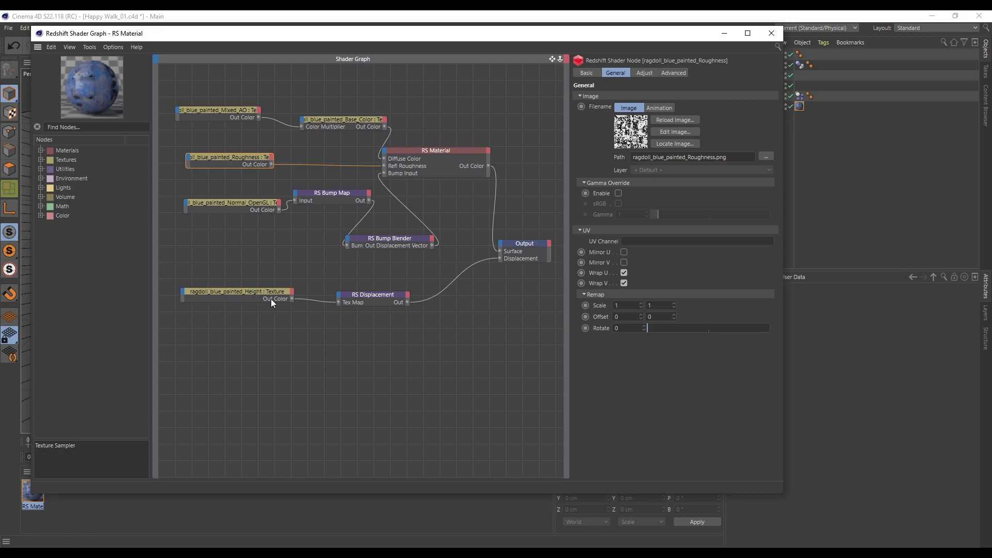
click(532, 262)
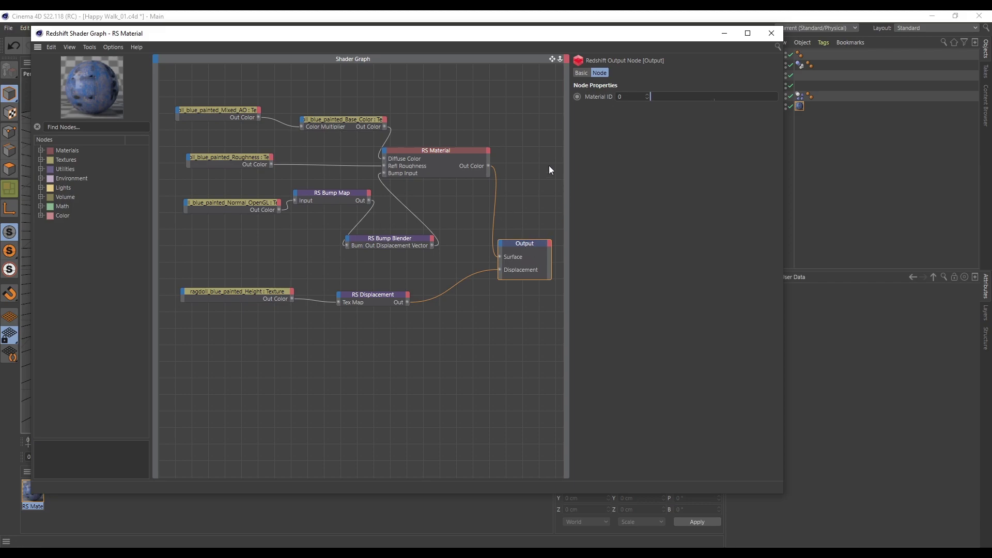
click(772, 32)
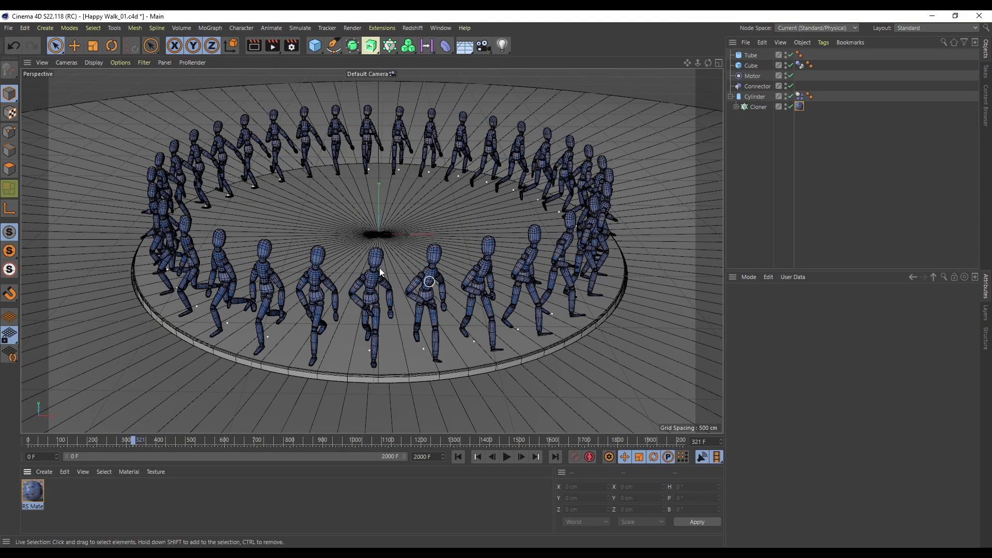
Switch to the Redshift One-Screen Layout and start the interactive Redshift preview.
click(919, 32)
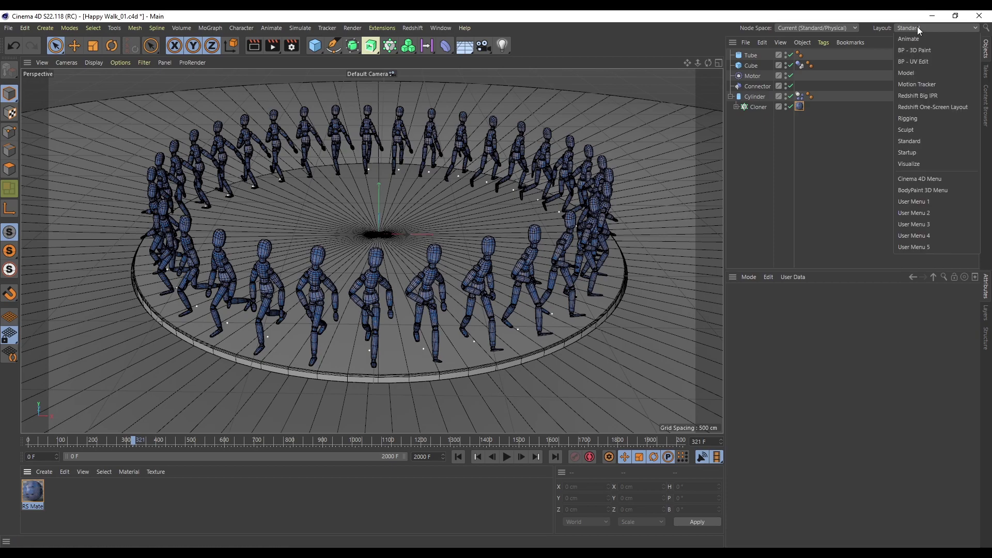
click(928, 106)
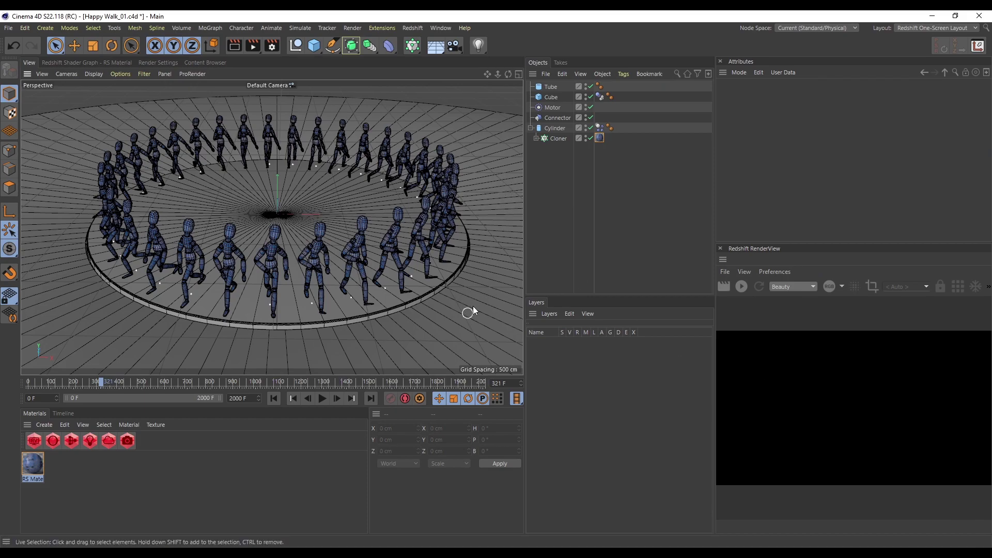
click(741, 287)
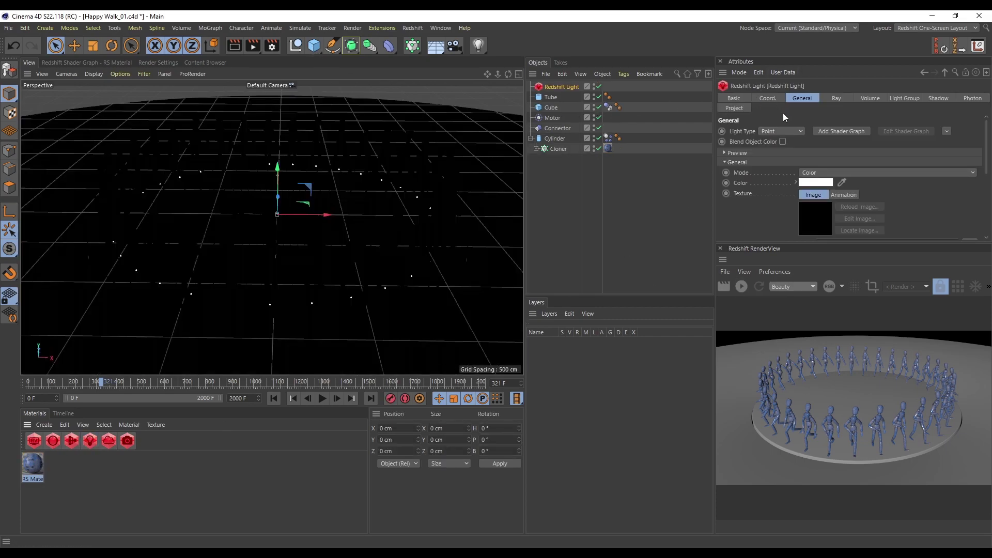
Set the Redshift light's type to Dome and restart the IPR preview over the ring.
click(800, 131)
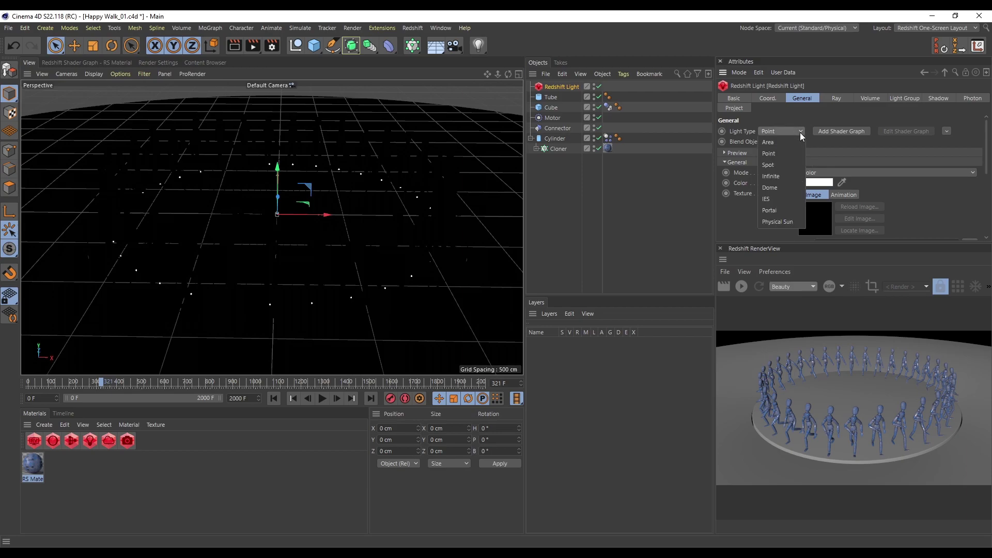
click(779, 188)
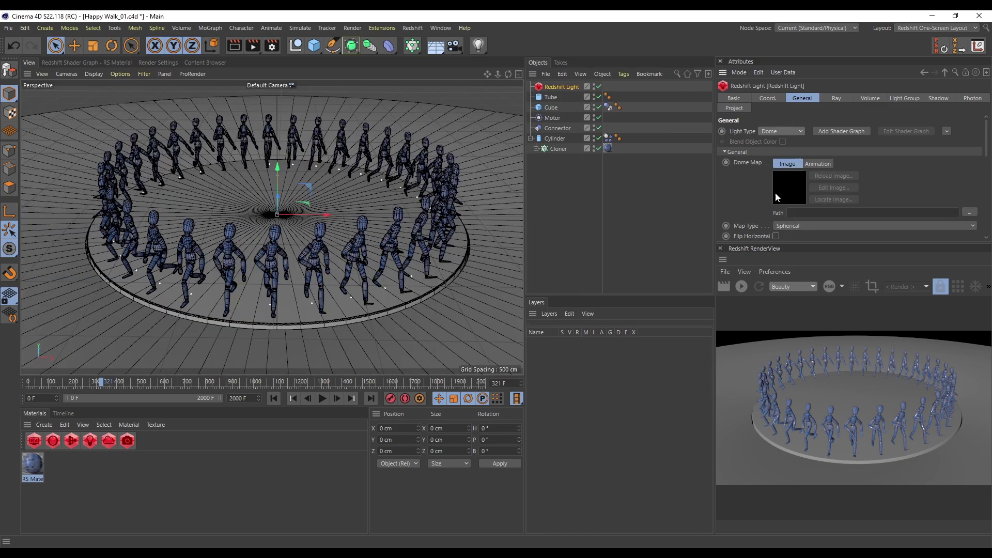
click(741, 286)
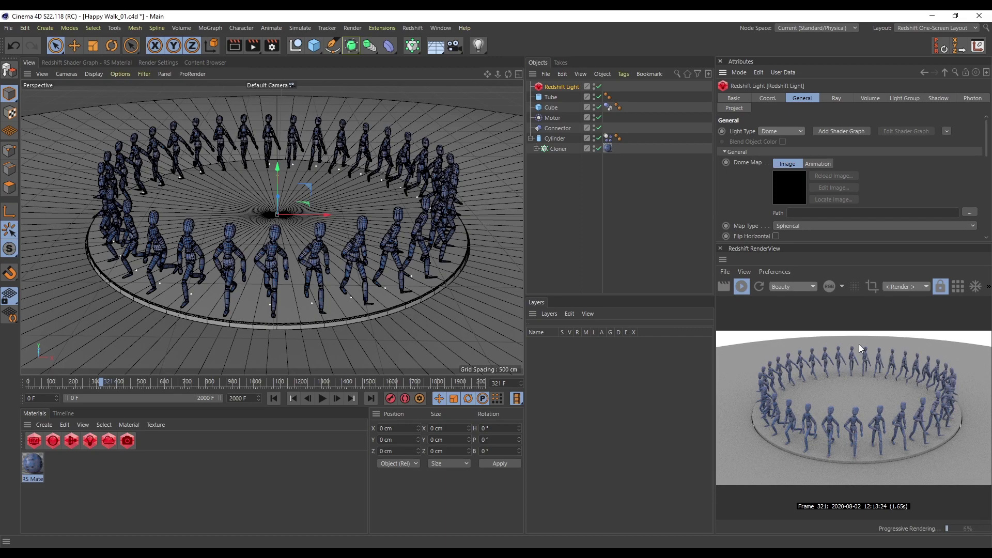
drag(508, 74, 578, 165)
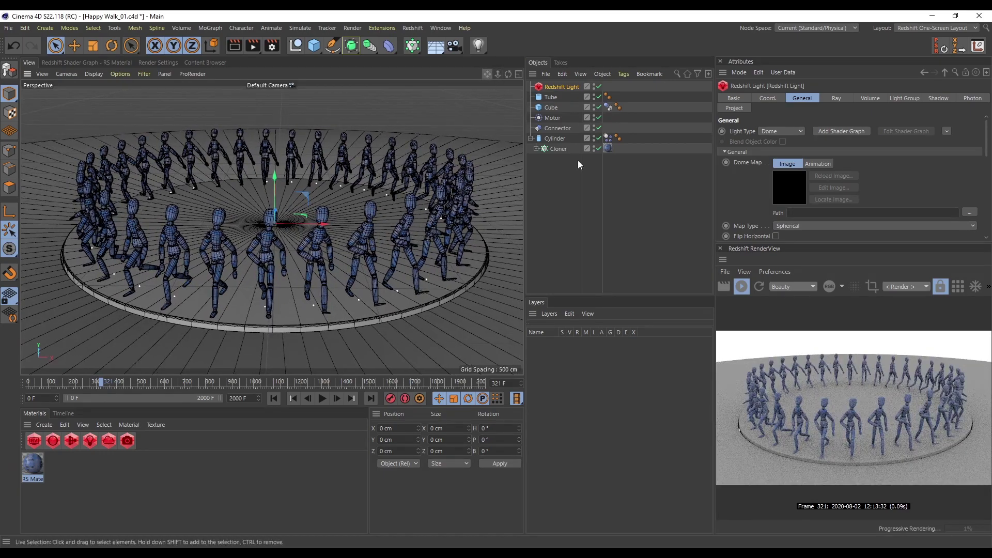
Create a Redshift material with a near-white diffuse colour and lowered reflection weight.
click(54, 442)
mouse_move(81, 445)
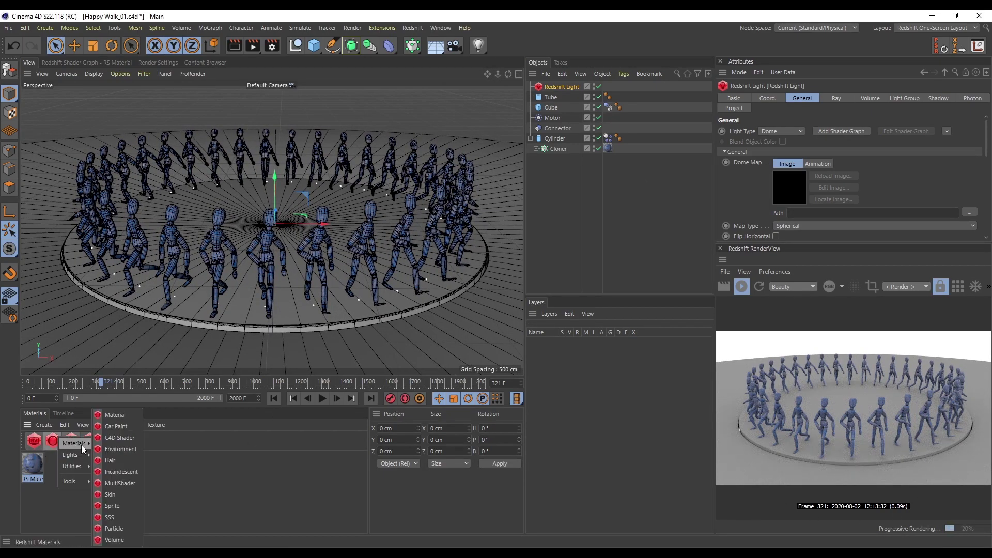
click(125, 415)
double_click(37, 463)
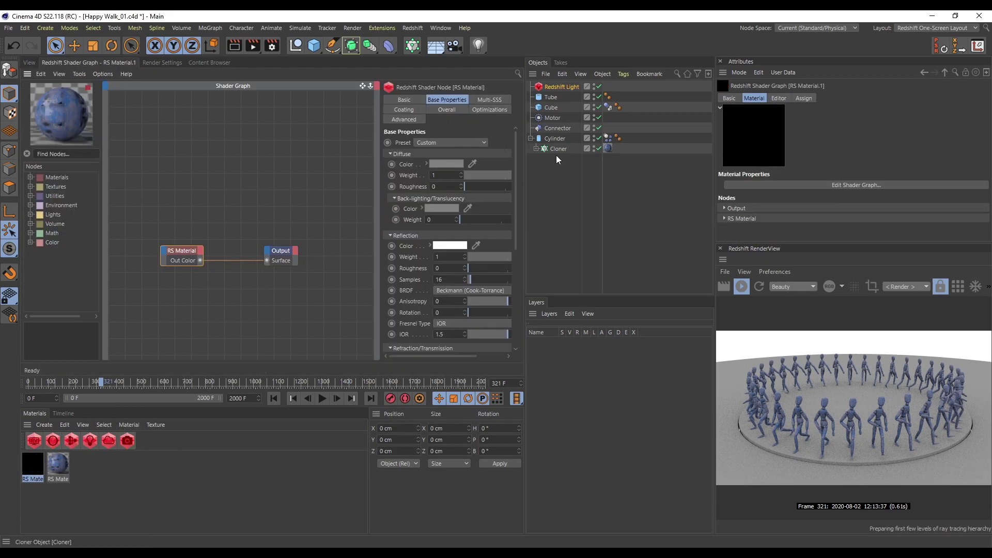
click(447, 165)
drag(510, 185, 541, 185)
click(436, 202)
click(491, 258)
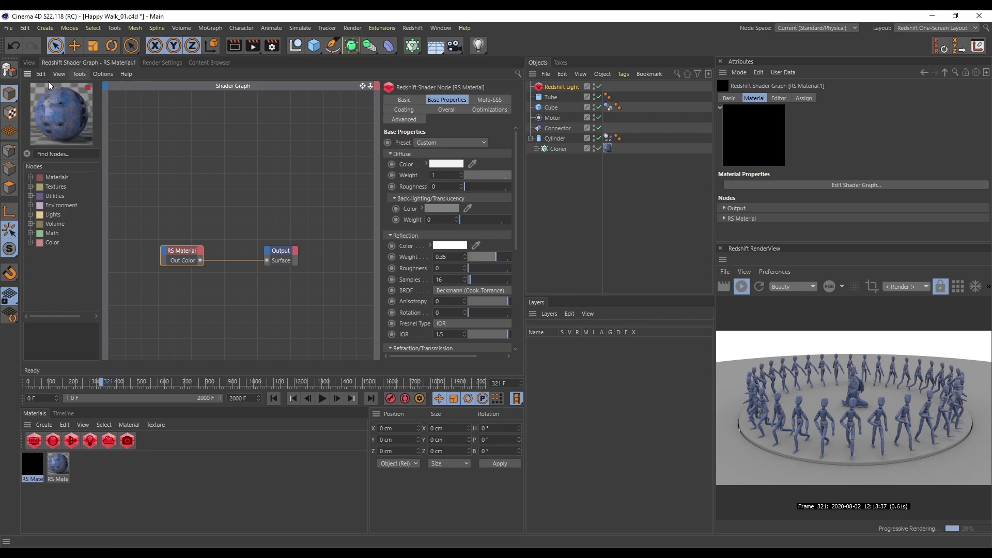
Apply the white material to the Cylinder and delete the copied material tag from the Tube.
click(29, 62)
drag(38, 469, 556, 139)
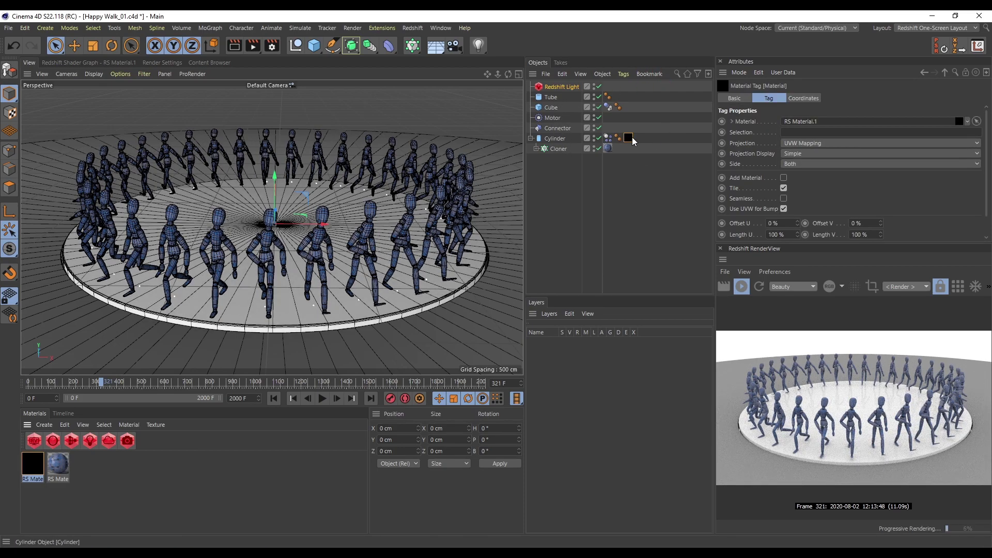
drag(628, 137, 559, 98)
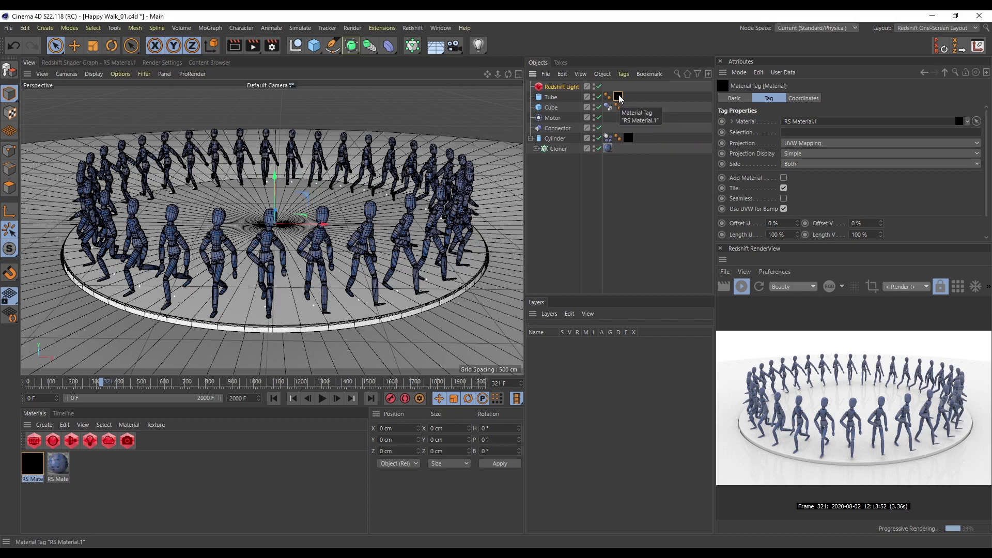
key(Delete)
Create a second Redshift material, RS Material.2, pausing the IPR and comparing it with RS Material.1.
click(34, 440)
mouse_move(74, 443)
click(113, 415)
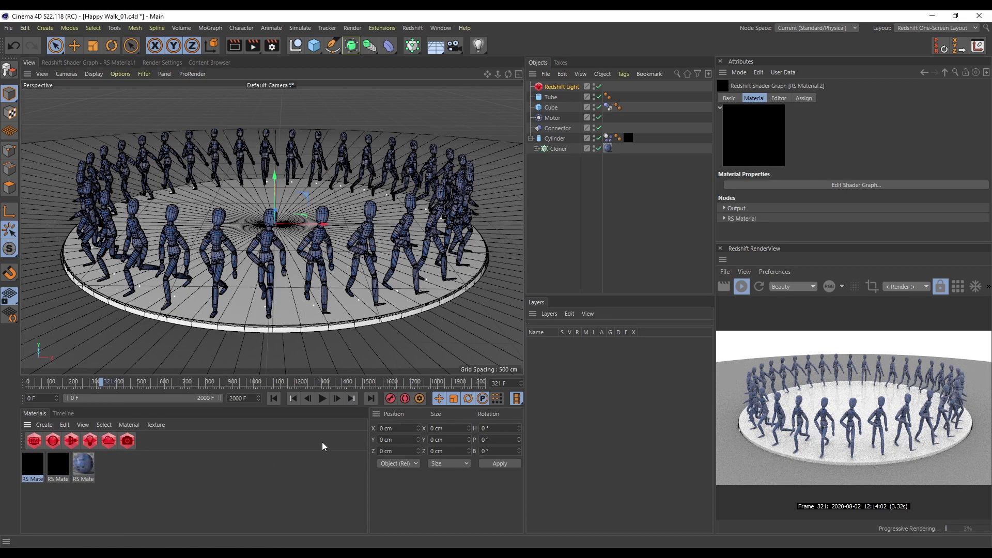
click(741, 287)
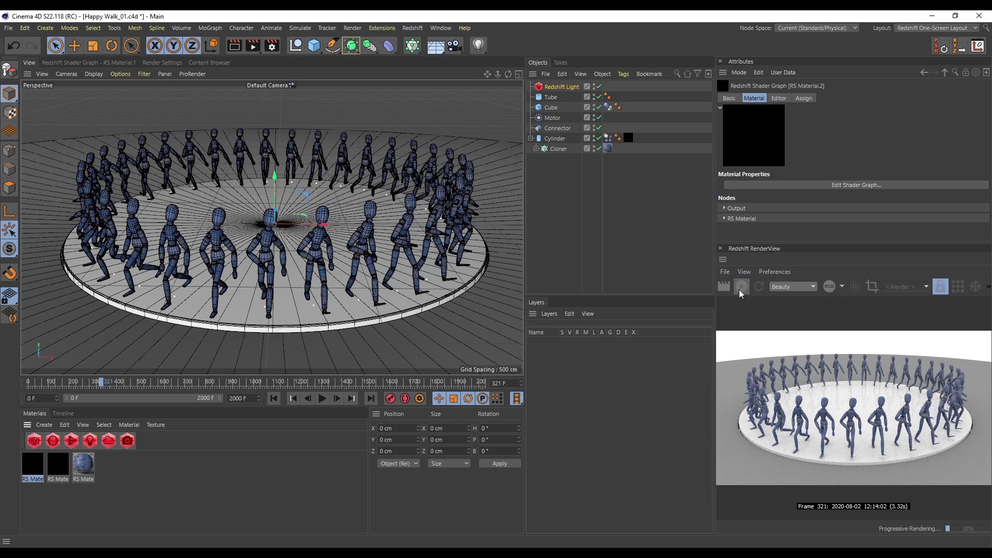
double_click(33, 465)
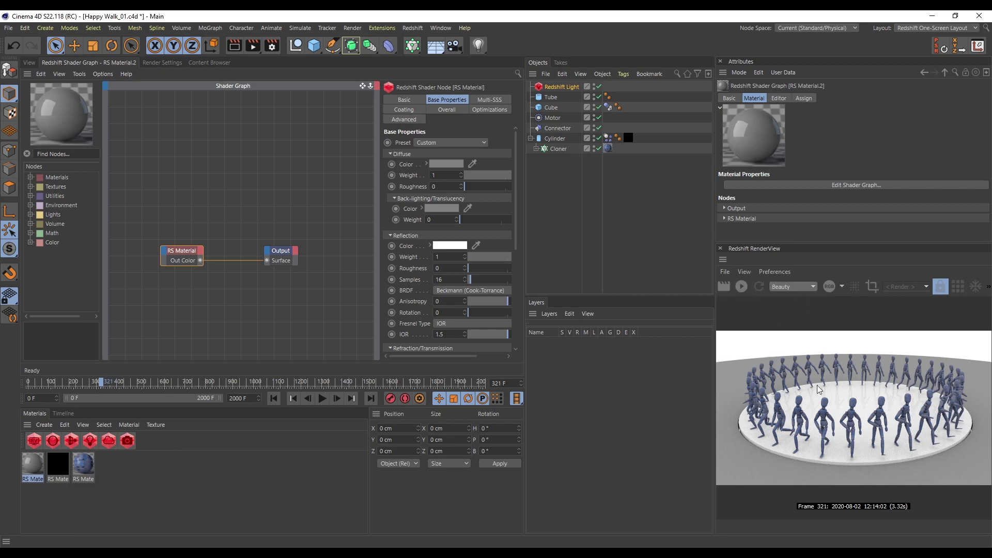
click(56, 470)
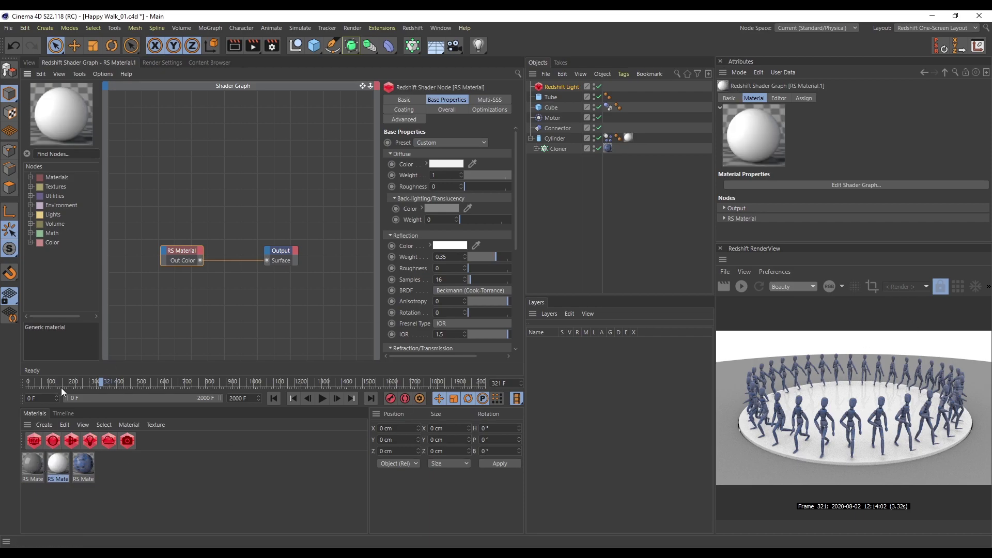
click(34, 467)
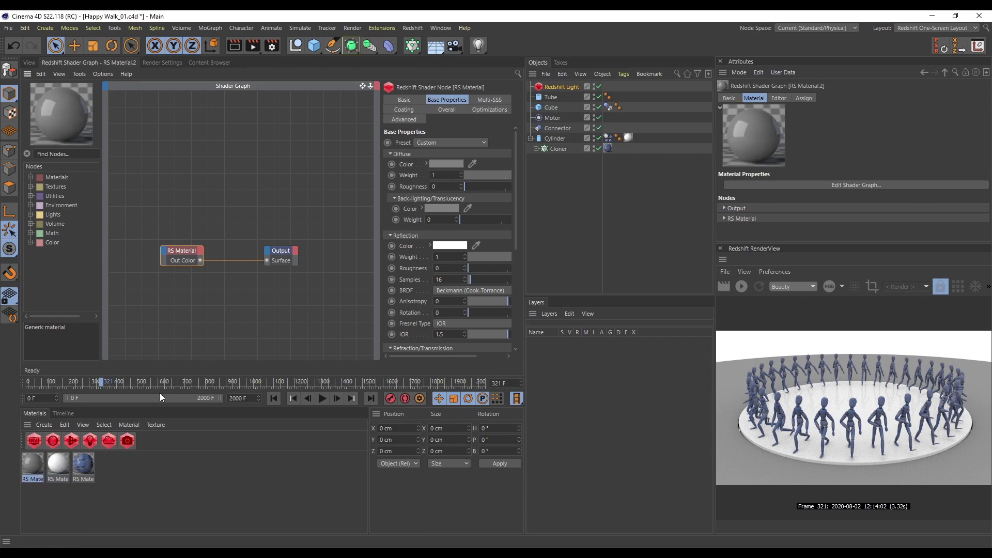
Give RS Material.2 a near-white diffuse with reflections off and apply it to the Tube.
click(454, 163)
drag(509, 185, 544, 185)
click(447, 203)
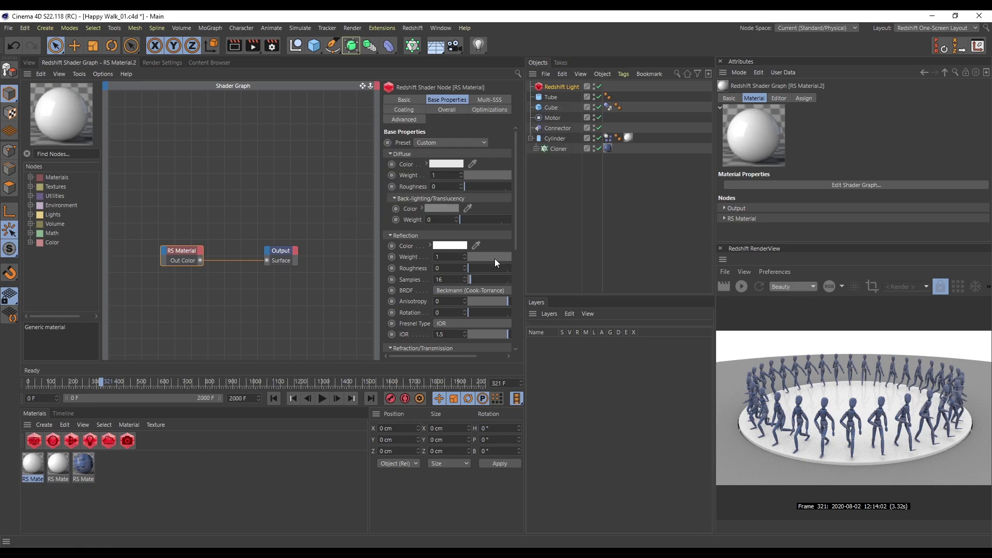
drag(495, 258, 468, 256)
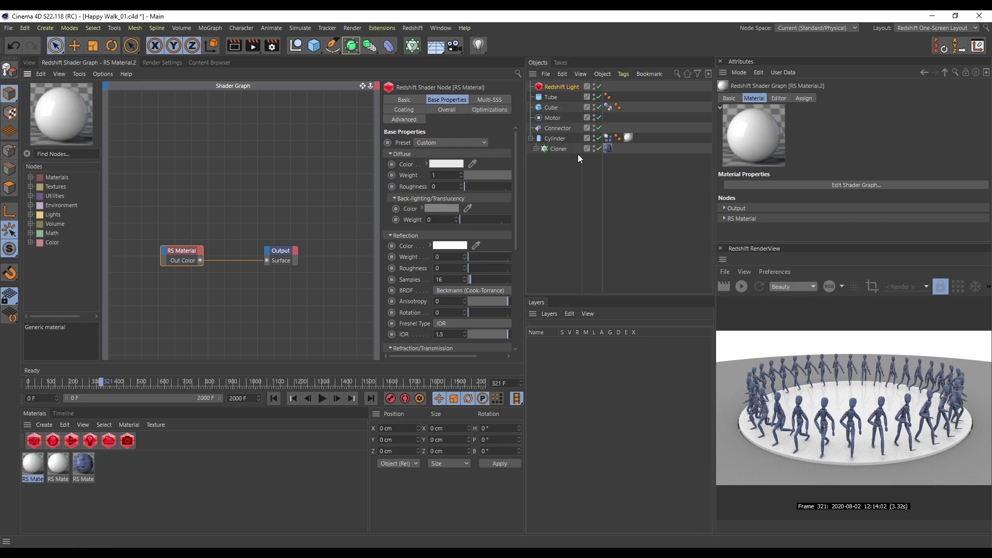
click(29, 63)
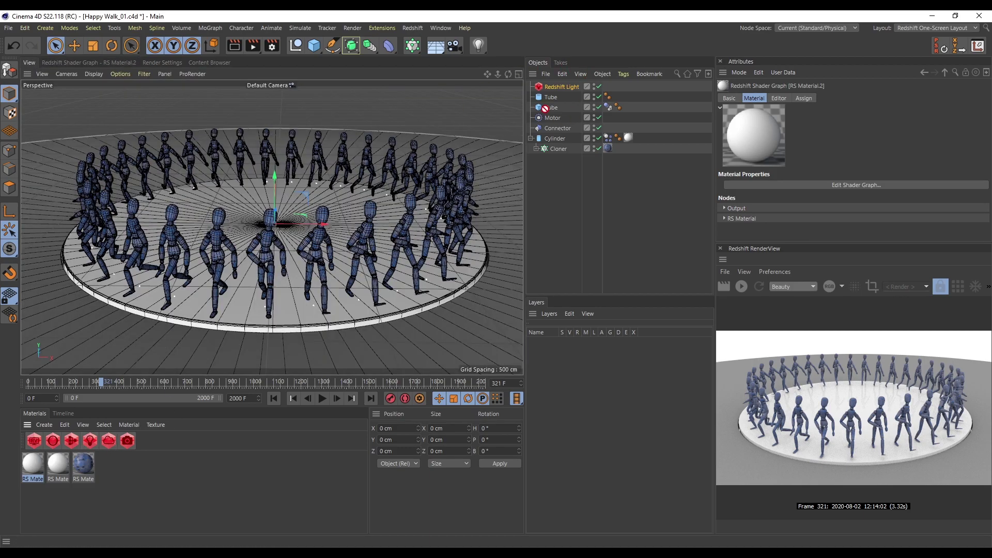
drag(550, 97, 551, 98)
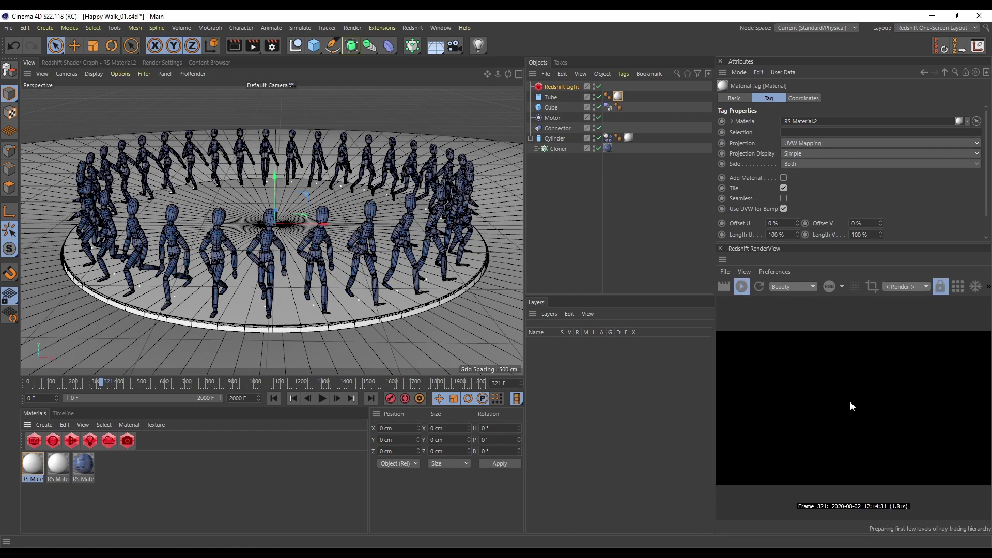
Change RS Material.2's diffuse colour to black and rewind the animation to frame 0.
double_click(40, 465)
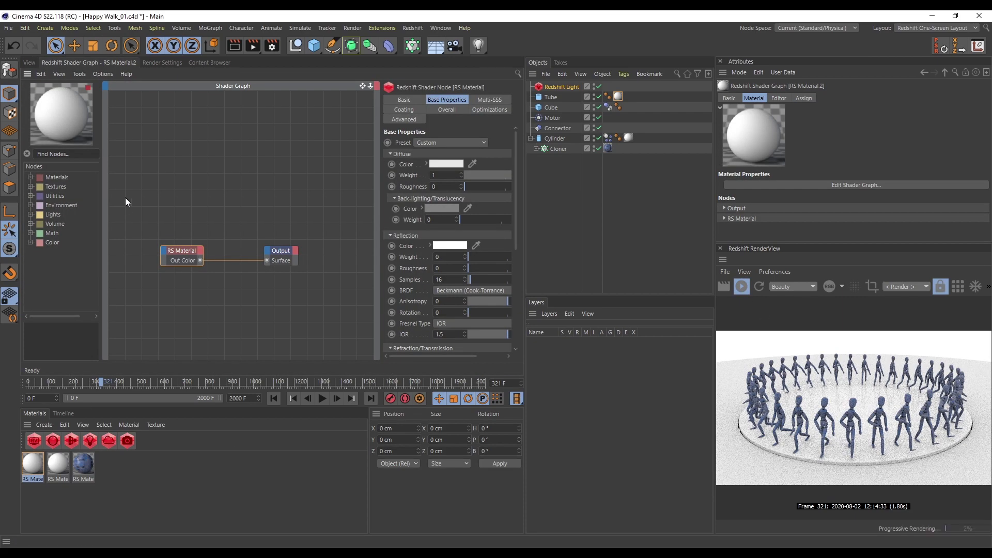
click(446, 163)
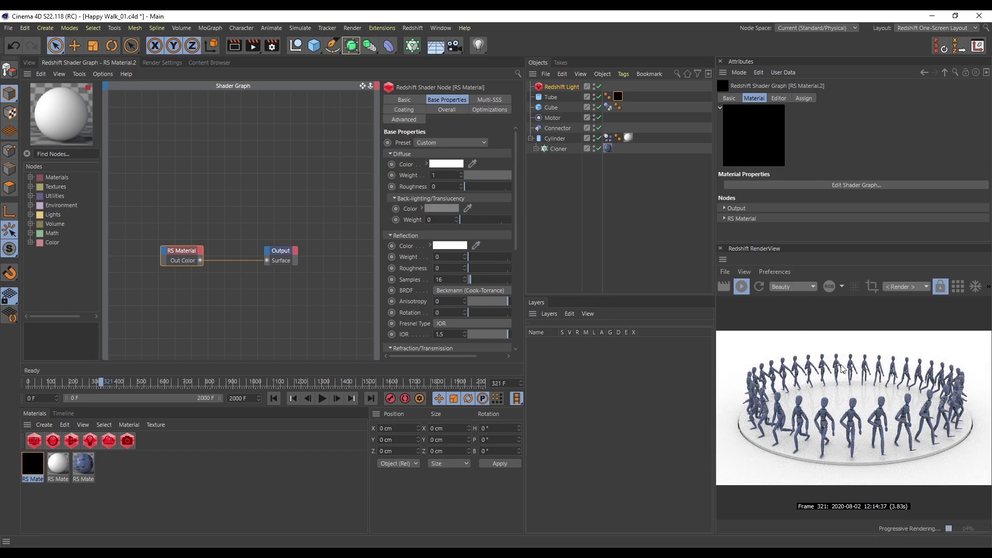
click(29, 62)
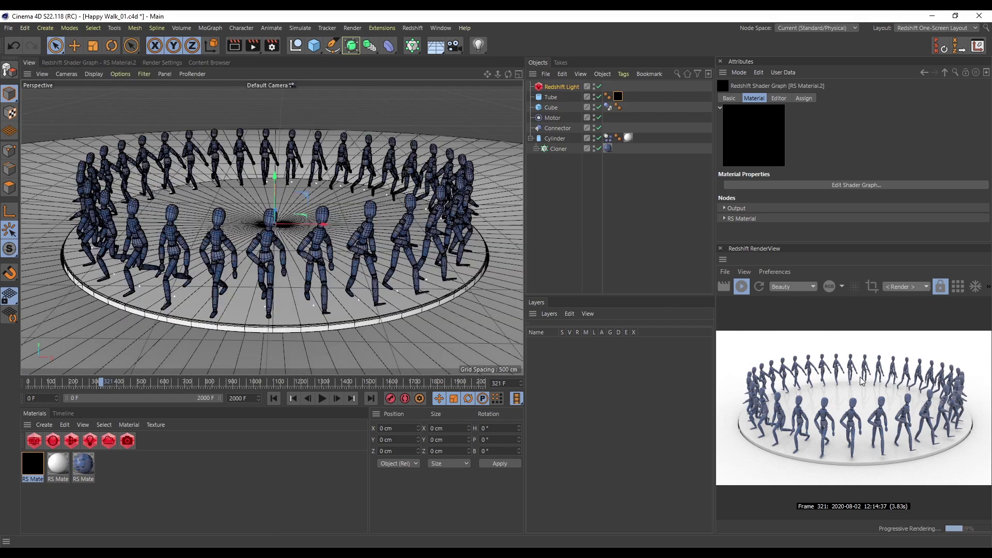
click(274, 398)
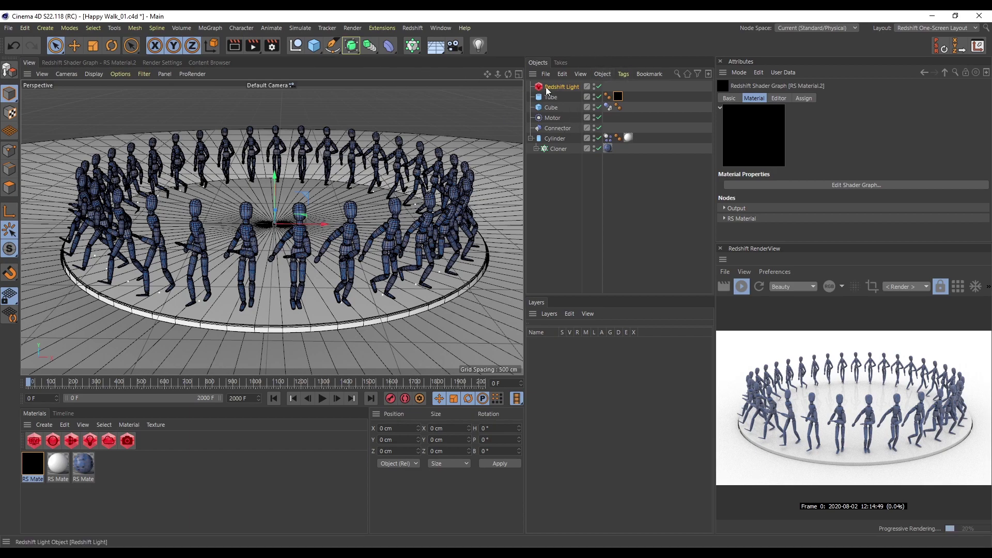
Add a new Redshift Light and set its type to Area.
click(90, 442)
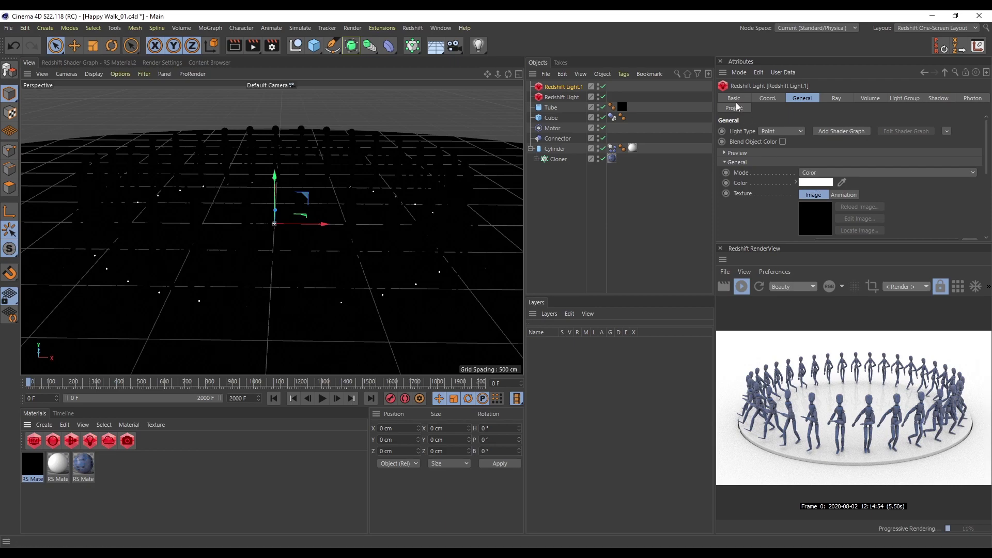
click(794, 131)
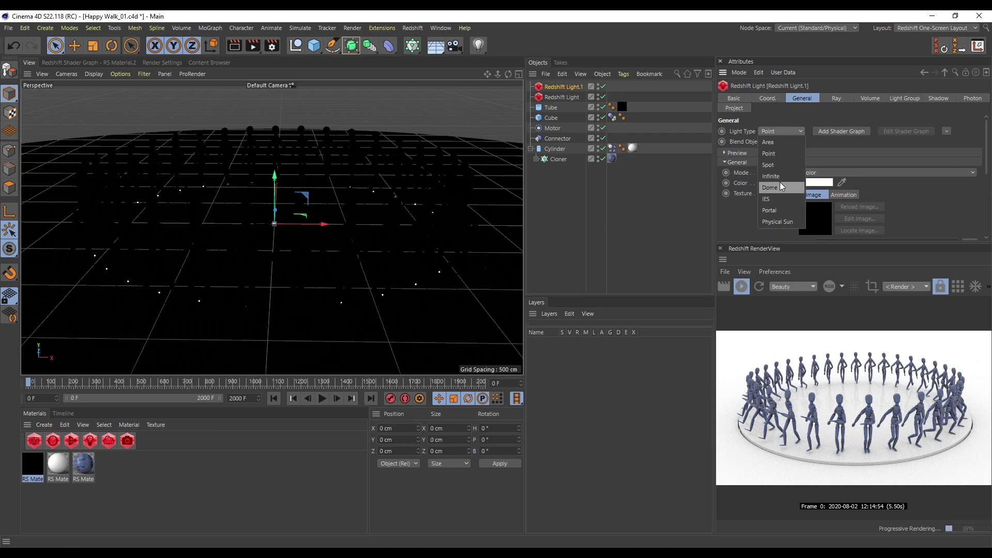
click(778, 142)
Position the area light high above and behind the ring, rotated to aim at the dancers.
drag(274, 178, 275, 59)
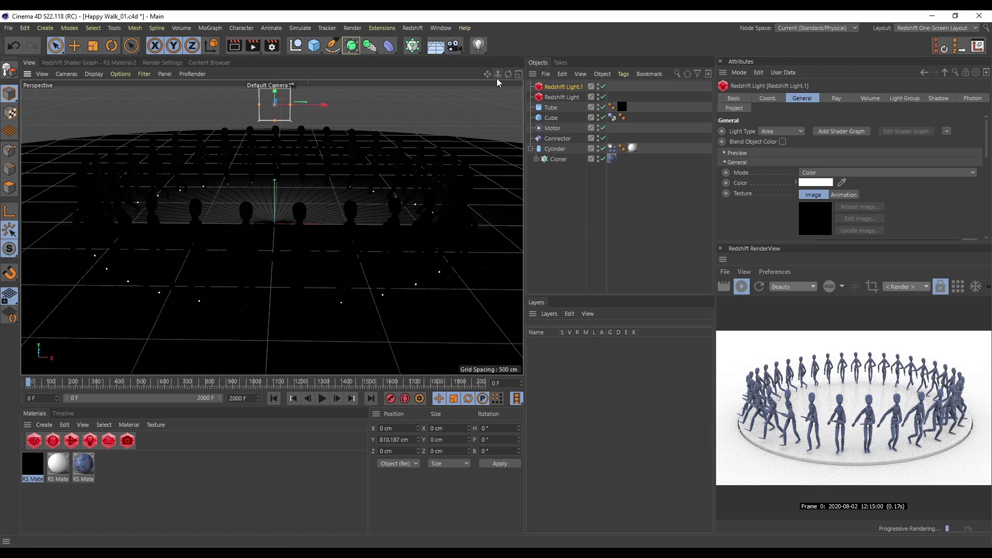
drag(500, 76, 370, 144)
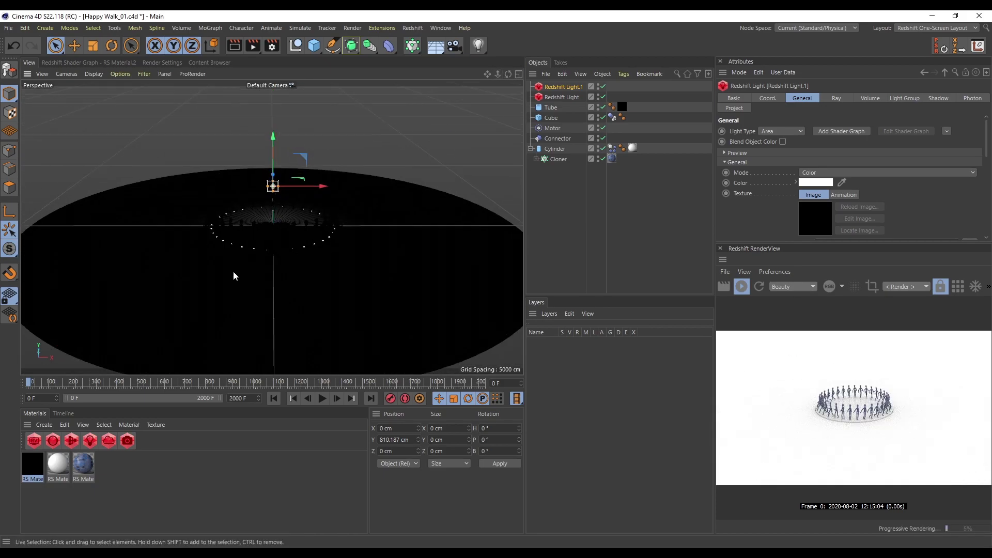
alt+drag(233, 275, 376, 194)
key(r)
key(space)
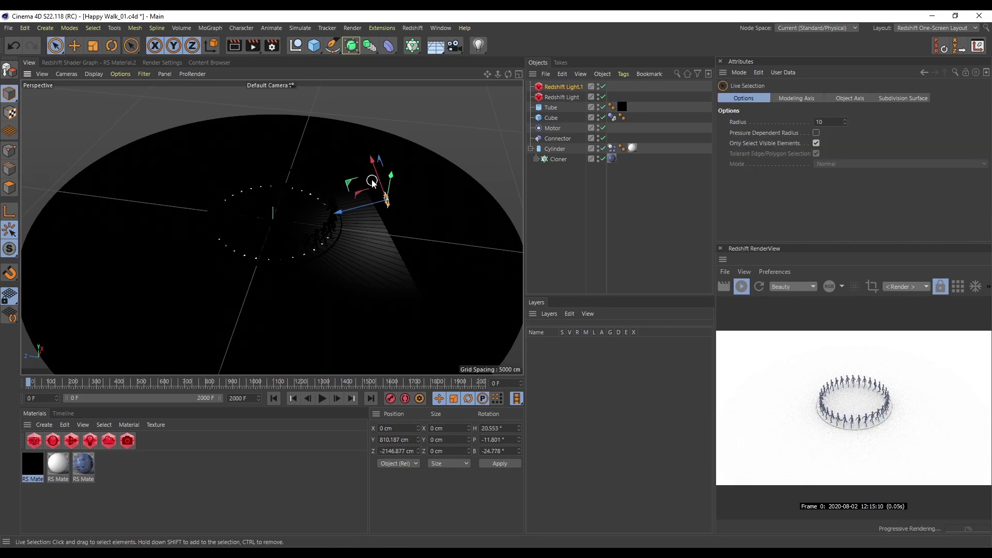
drag(372, 160, 384, 137)
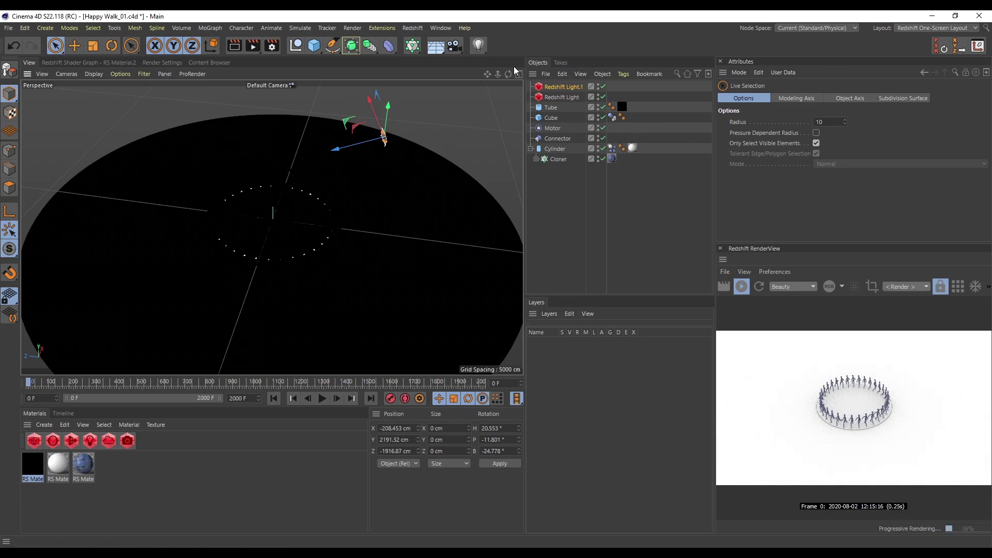
drag(498, 74, 491, 82)
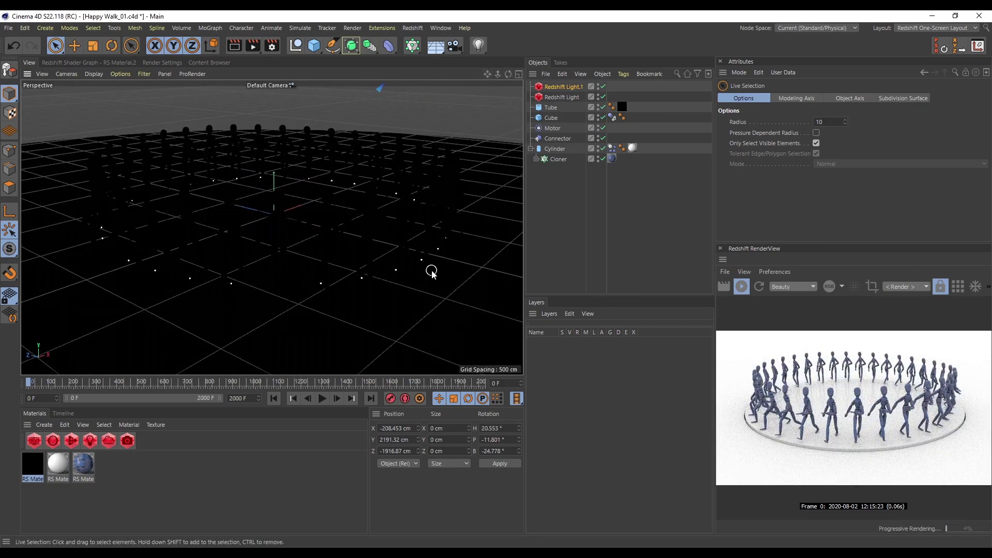
drag(499, 73, 499, 92)
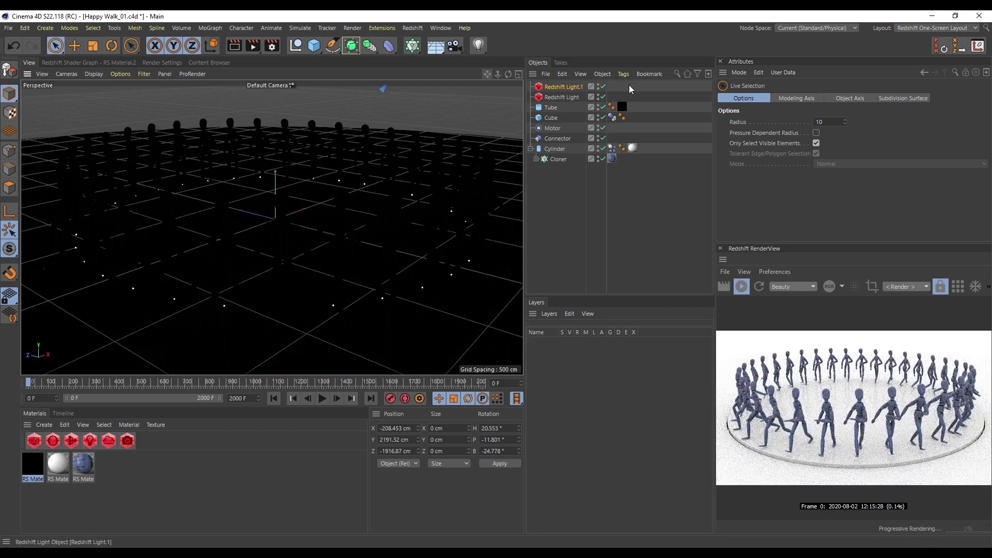
Set Redshift Light.1's exposure to 3.154.
click(581, 89)
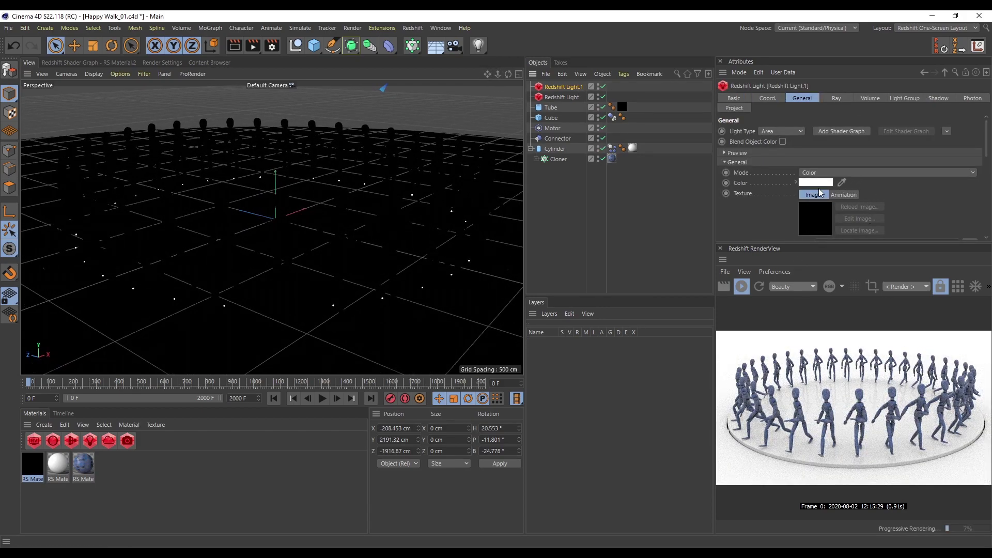
scroll(765, 214, down, 4)
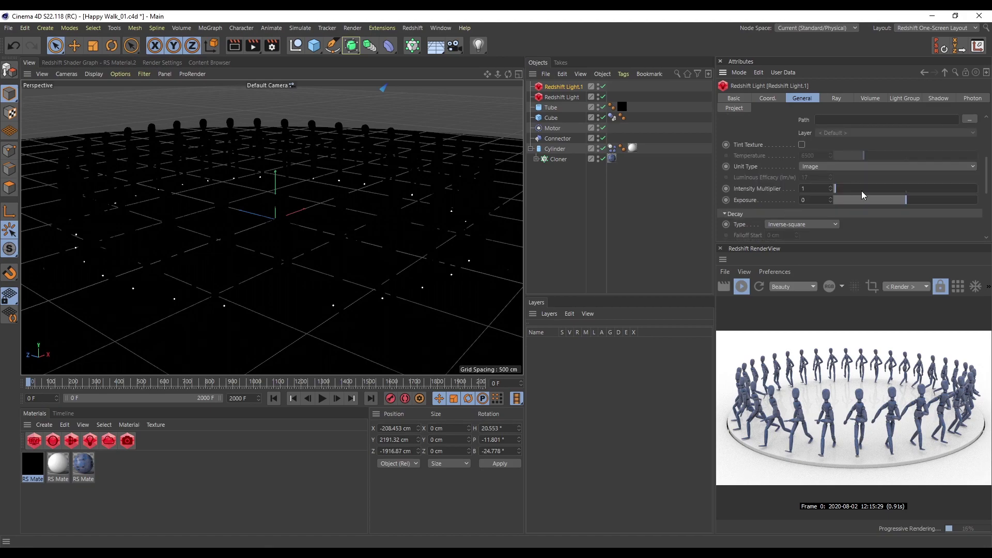
drag(907, 200, 934, 200)
click(562, 98)
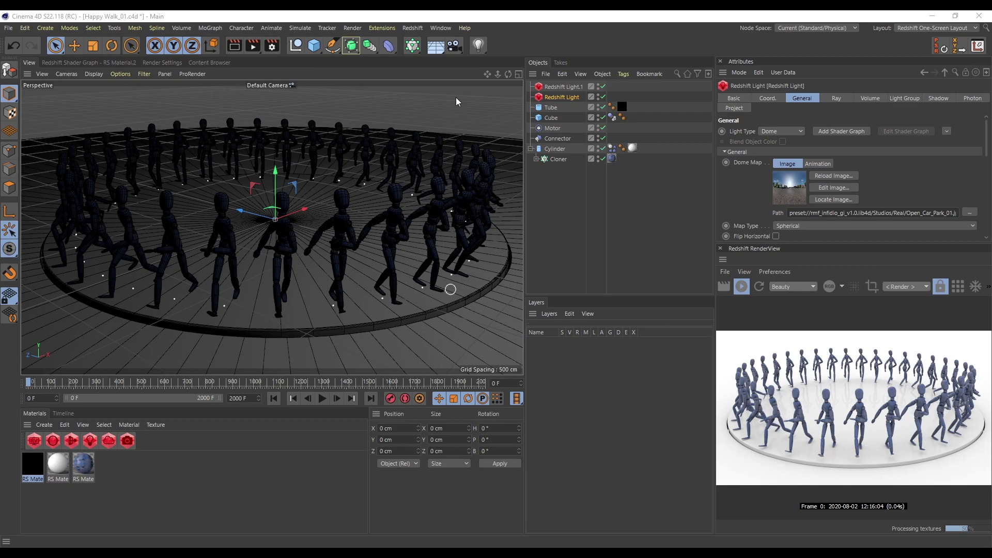
Leave the dome light's Enable Background unchecked so the car park HDRI stays out of the render.
scroll(460, 99, up, 2)
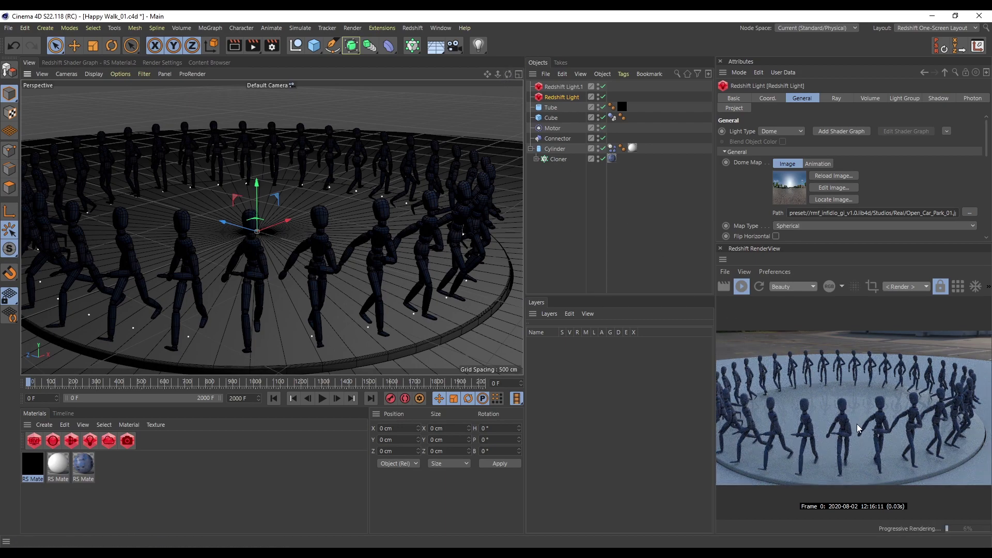
scroll(857, 424, down, 1)
scroll(743, 189, down, 3)
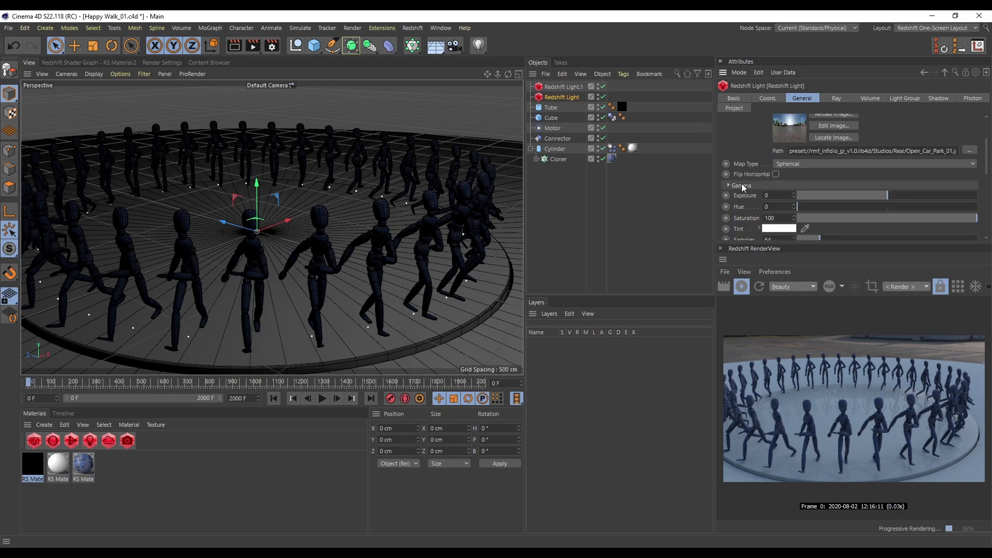
scroll(744, 204, down, 3)
click(797, 202)
click(797, 202)
click(797, 202)
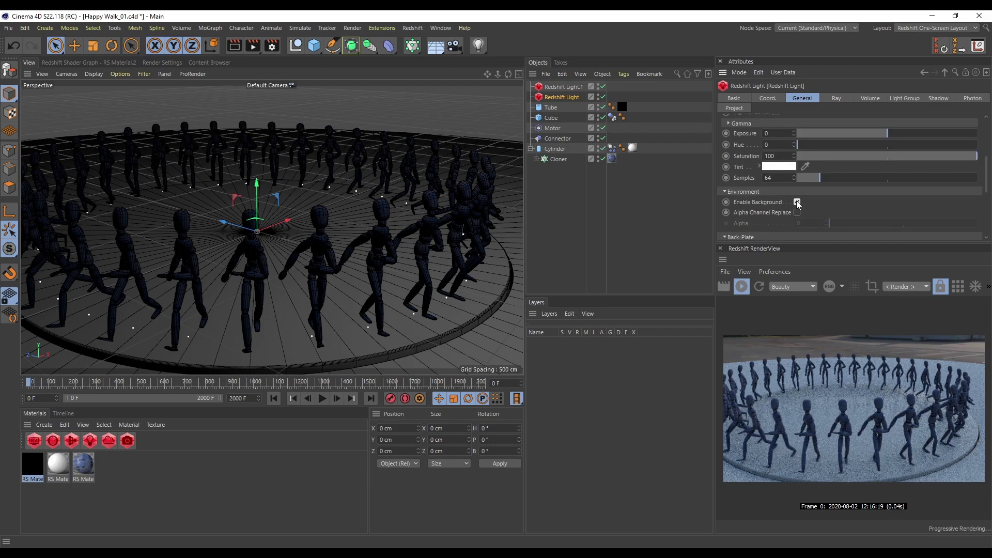
click(797, 202)
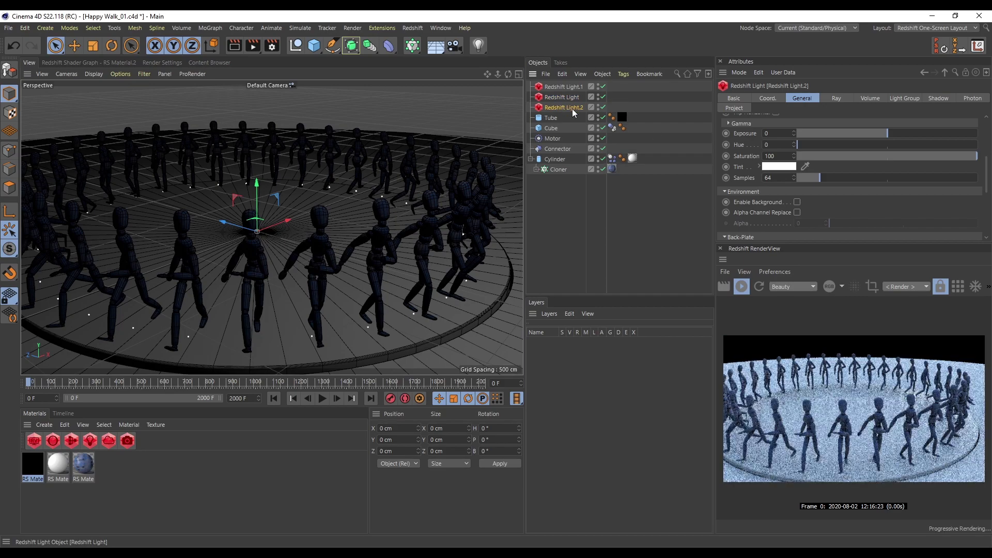
Add a new Redshift dome light with exposure 0.023 to the scene.
click(526, 90)
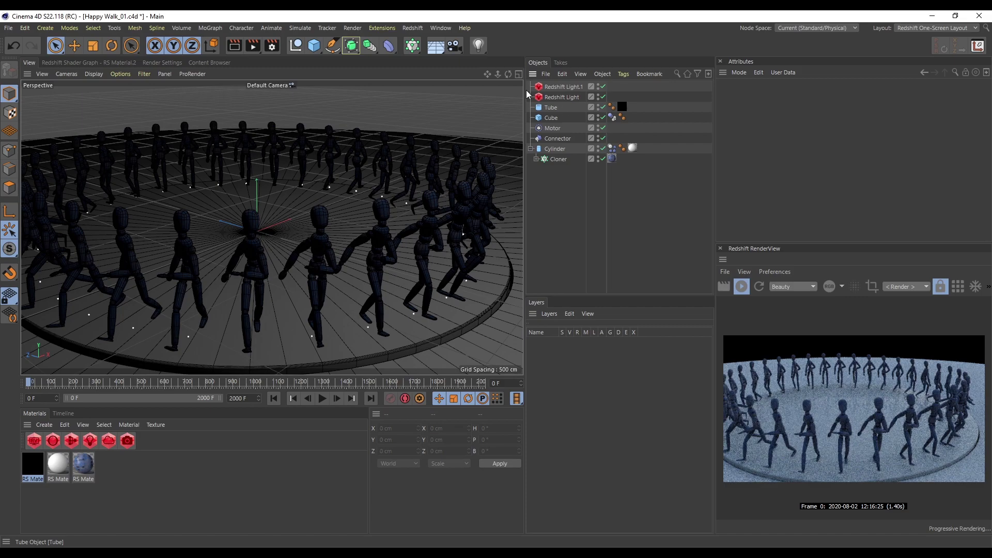
click(412, 28)
mouse_move(437, 56)
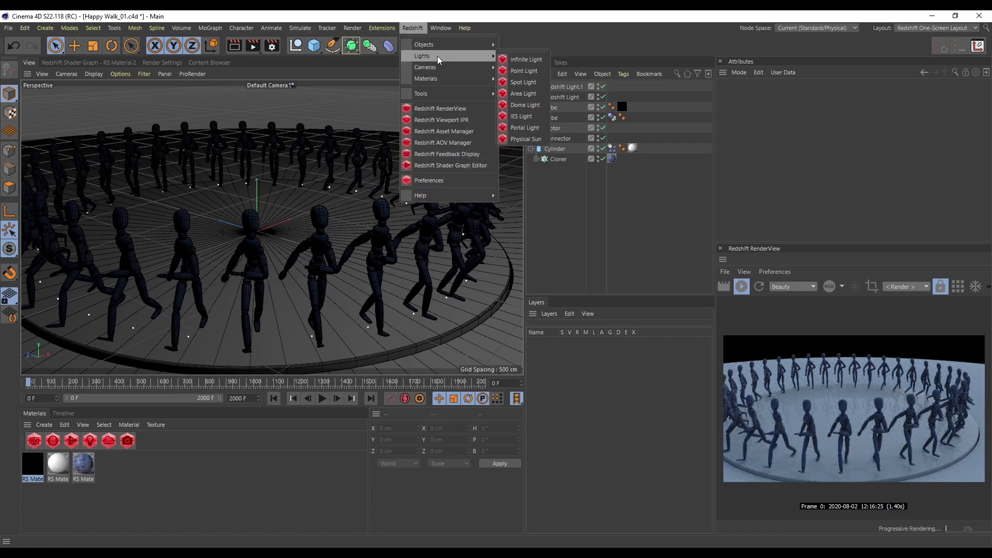
click(534, 106)
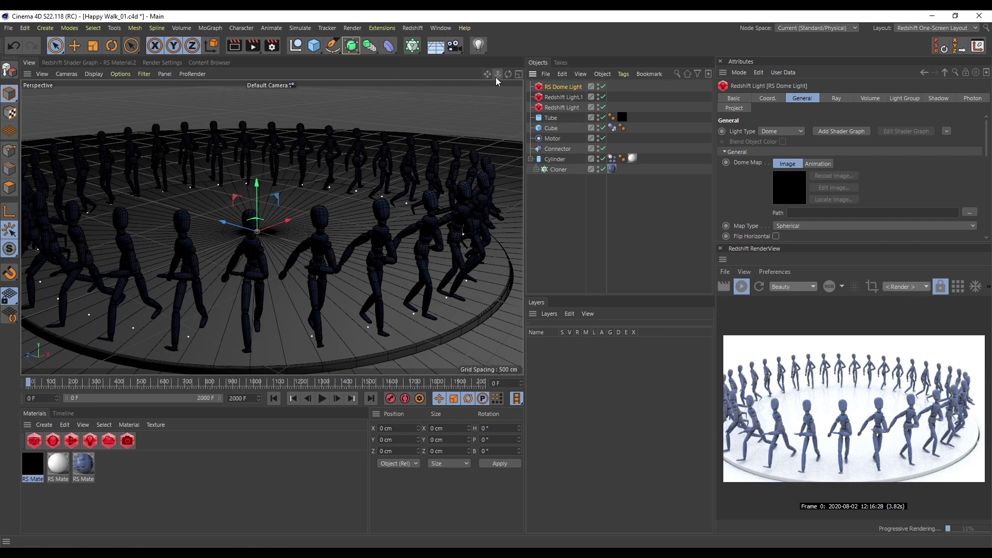
Zoom out to the whole doll ring, preview the animation, then rewind to frame 0.
drag(497, 77, 475, 80)
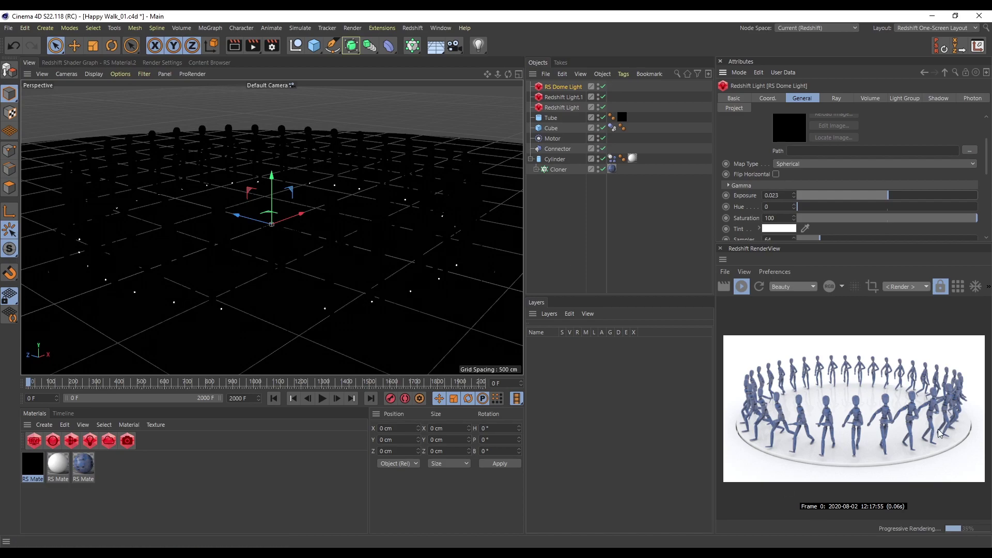
click(322, 398)
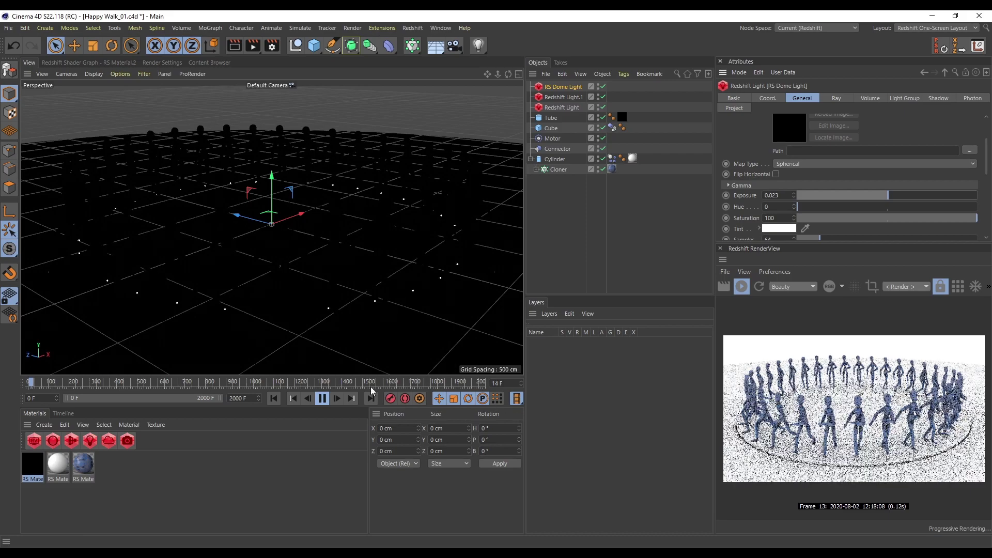
click(322, 398)
click(291, 398)
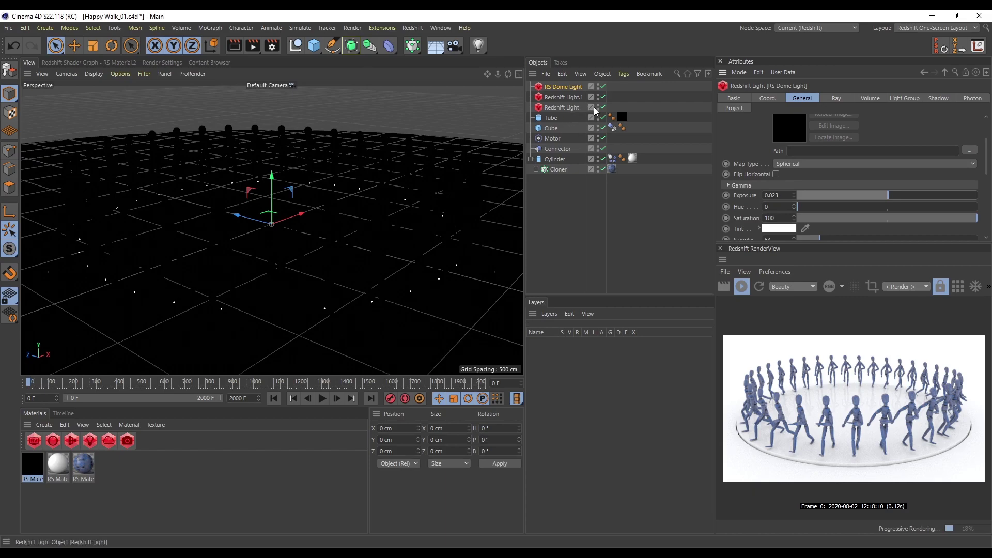
Turn off the render checkmarks of the three Redshift lights in the Object Manager.
drag(602, 107, 602, 87)
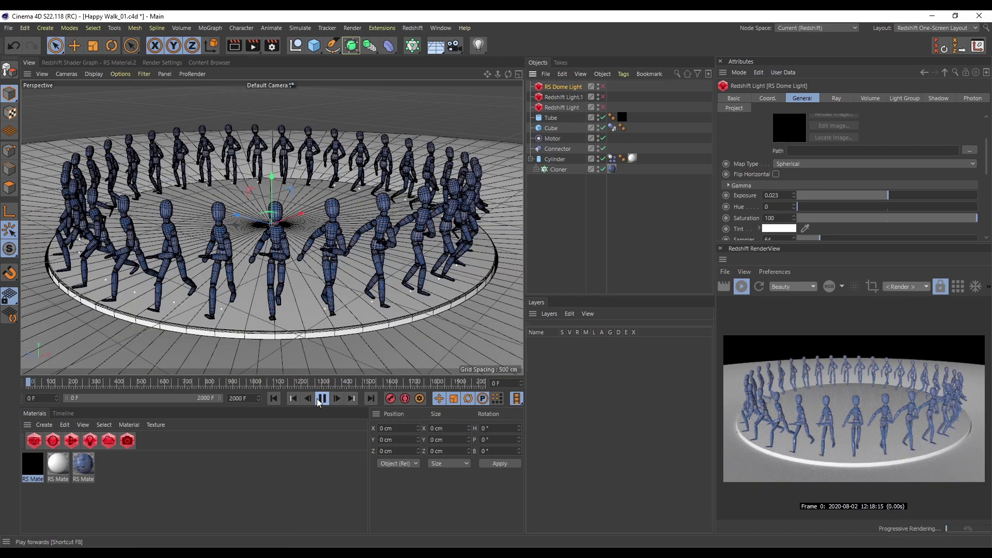